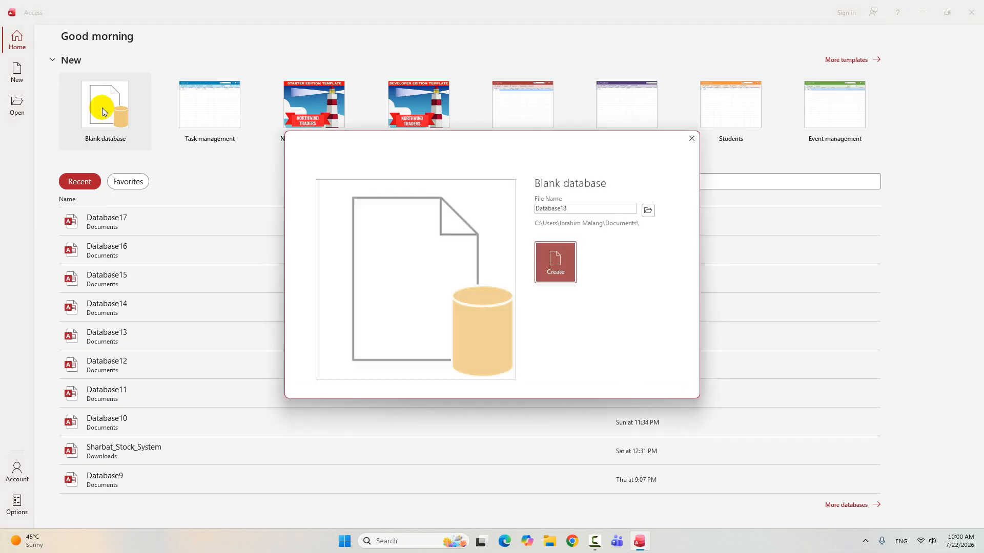
# Create the blank database Database18 and open a new table in Design view in place of the default table
pyautogui.click(556, 264)
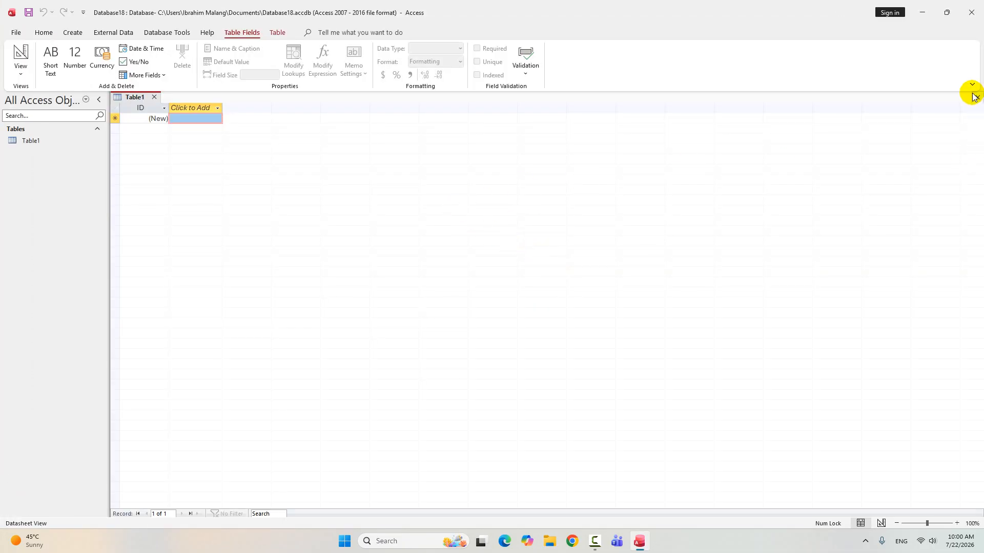
pyautogui.click(977, 97)
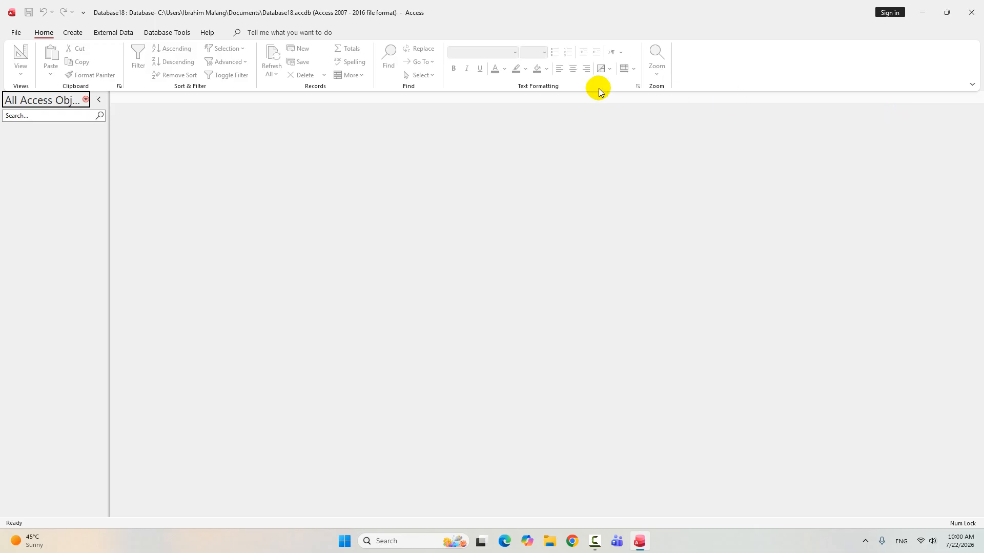
pyautogui.click(72, 32)
pyautogui.click(83, 56)
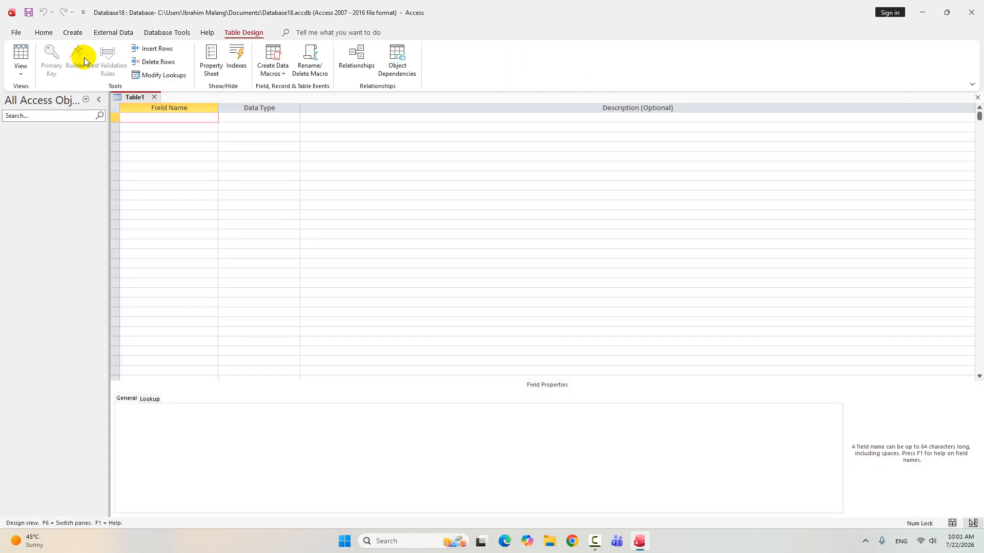
# Add the first two table fields: ID as AutoNumber and SName as Short Text
pyautogui.write('ID')
pyautogui.press('Tab')
pyautogui.press('Tab')
pyautogui.press('Tab')
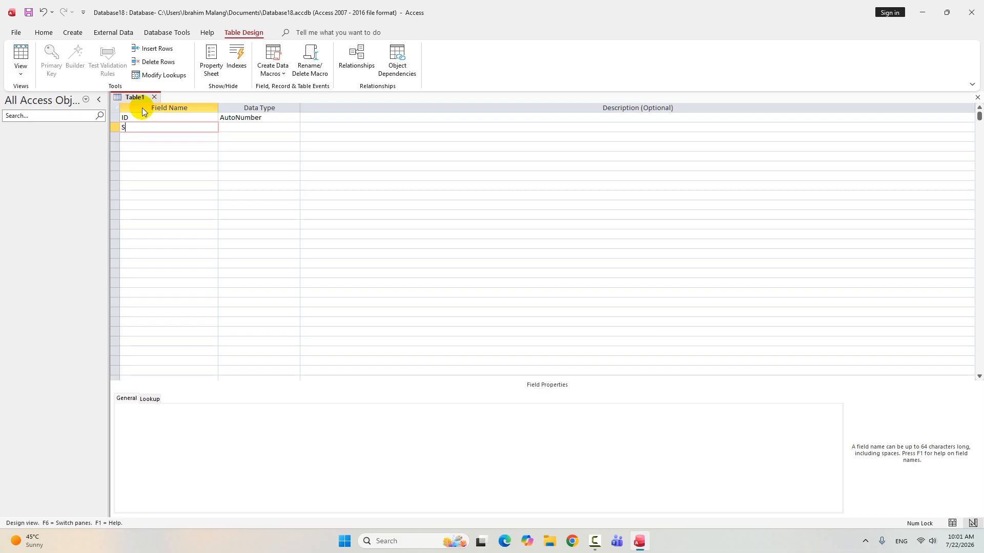
pyautogui.write('SName')
pyautogui.press('Tab')
pyautogui.write('nn')
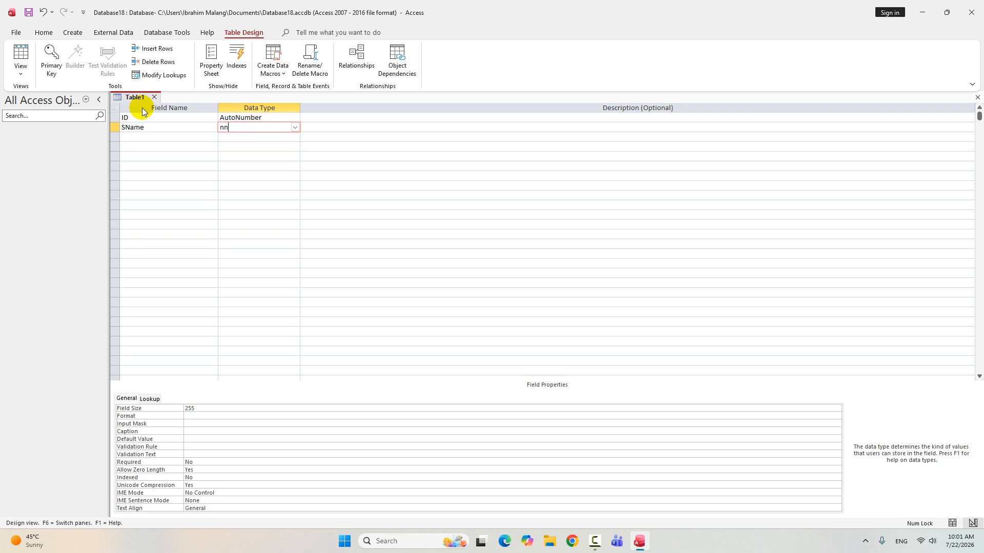
pyautogui.press('Escape')
pyautogui.press('Tab')
pyautogui.press('Tab')
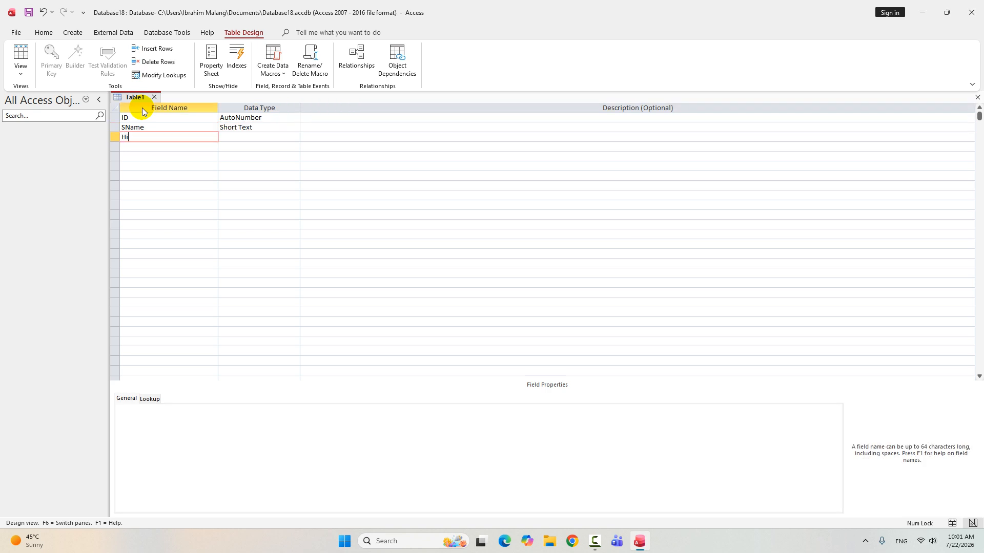
# Add the field HierDate with data type Date/Time and the field Class with data type Short Text
pyautogui.write('HierDate')
pyautogui.press('Tab')
pyautogui.write('d')
pyautogui.press('Tab')
pyautogui.press('Tab')
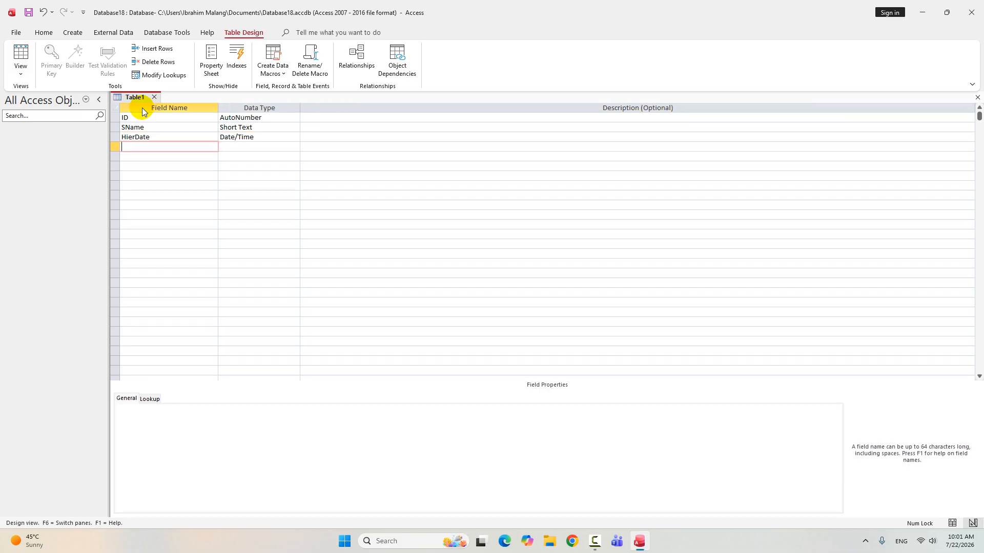
pyautogui.write('Class')
pyautogui.press('Tab')
pyautogui.press('Tab')
pyautogui.press('Tab')
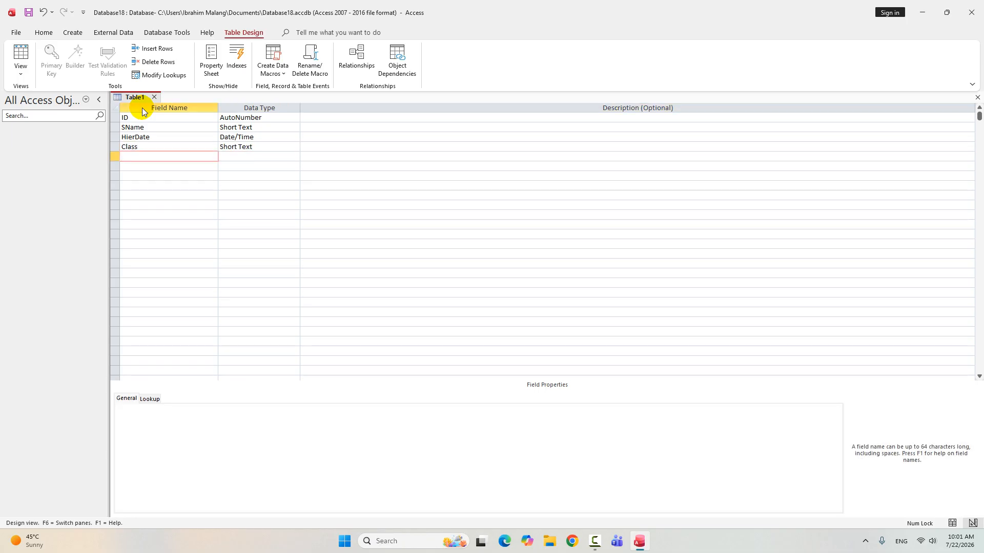
# Add a field named Fee below Class with the Number data type
pyautogui.write('Fee')
pyautogui.press('BackSpace')
pyautogui.press('BackSpace')
pyautogui.press('BackSpace')
pyautogui.write('Fee')
pyautogui.press('Tab')
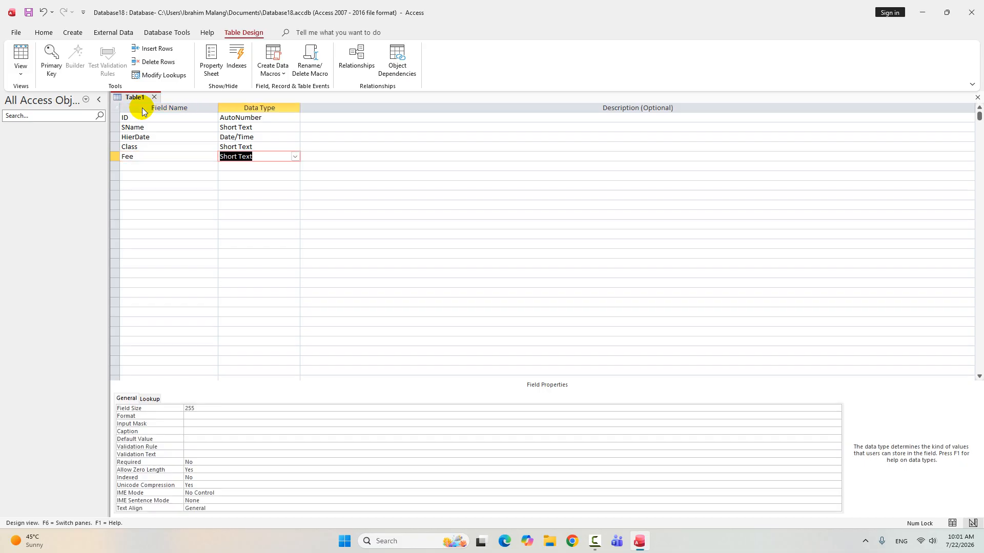
pyautogui.write('n')
pyautogui.press('Tab')
# Save the table as StudentTable without a primary key and close its design
pyautogui.hotkey('ctrl', 's')
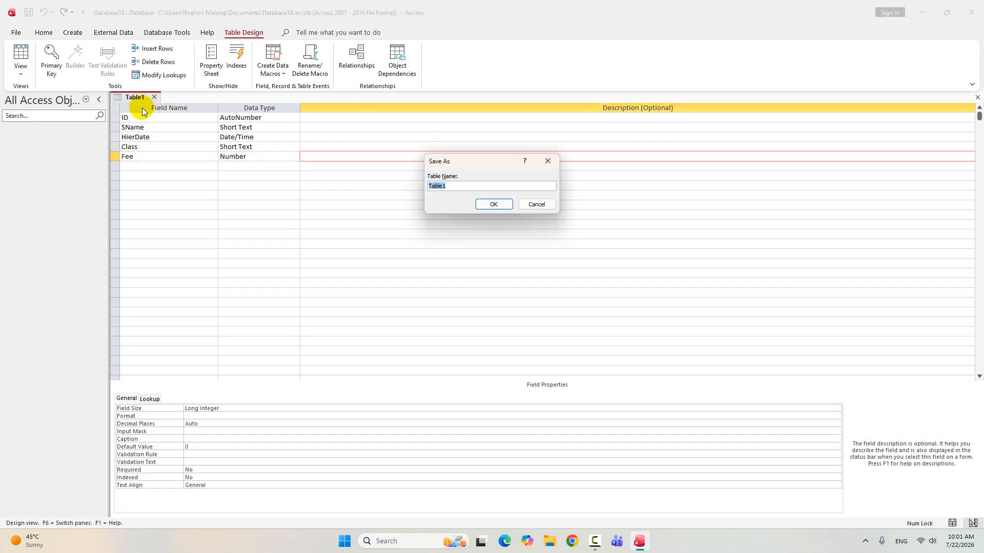
pyautogui.write('Student')
pyautogui.write(' Fee')
pyautogui.press('Return')
pyautogui.press('n')
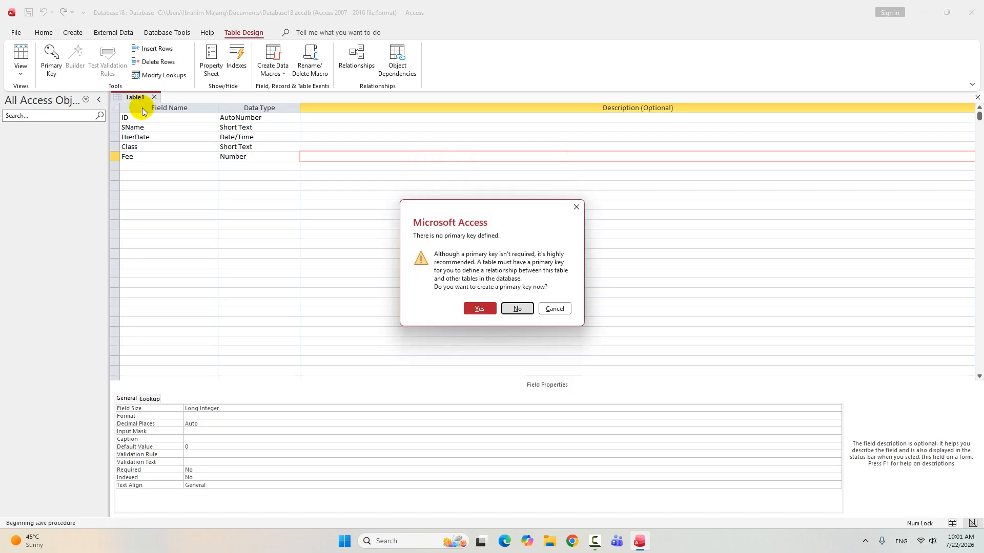
pyautogui.hotkey('ctrl', 'w')
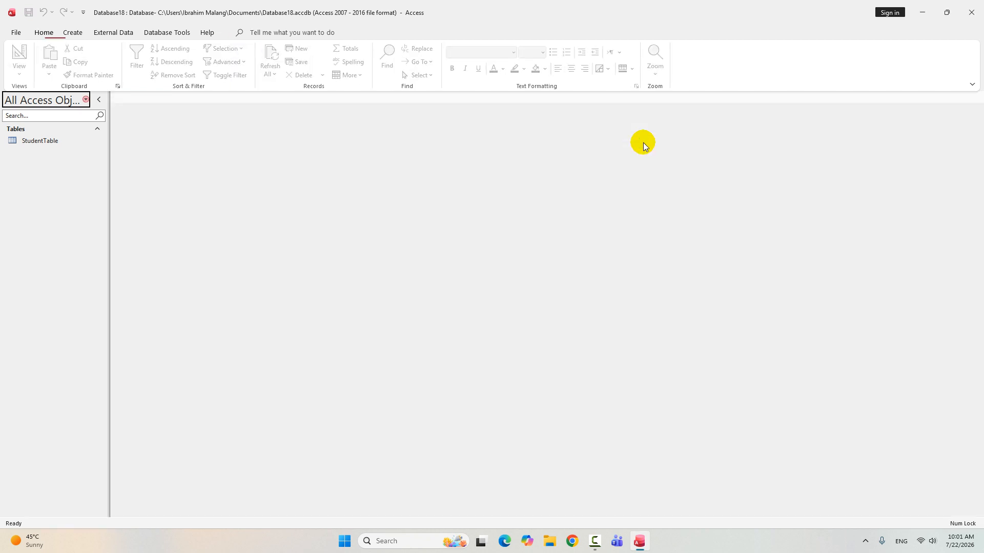
# Open StudentTable and enter the first record with the student's name, HierDate 7/22/2026, Class 12th and Fee 10000
pyautogui.doubleClick(77, 140)
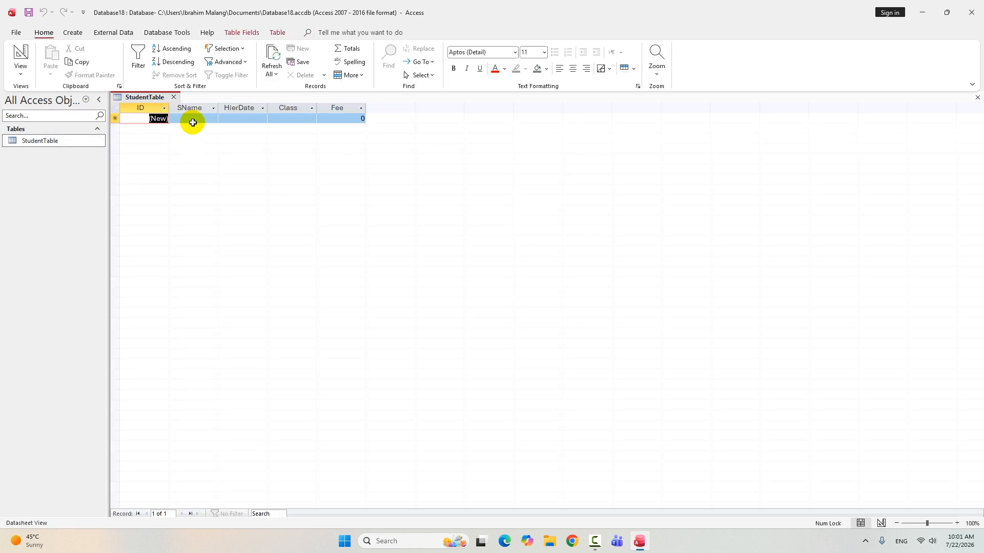
pyautogui.click(194, 117)
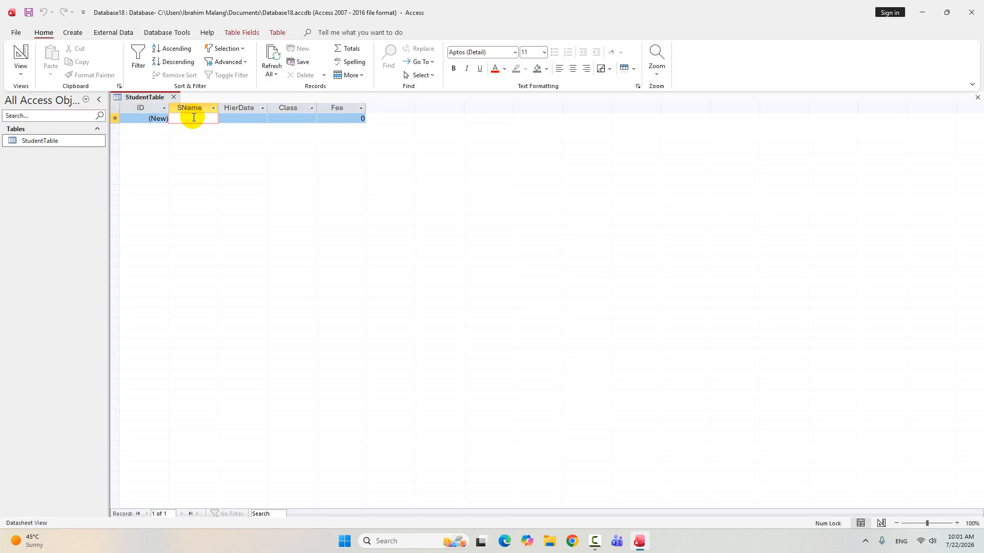
pyautogui.write('Jan')
pyautogui.press('Tab')
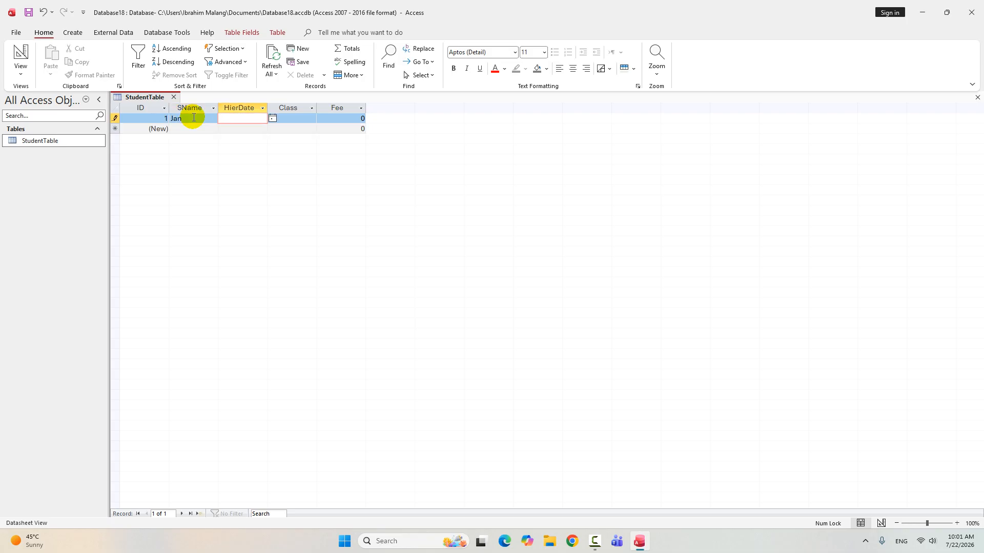
pyautogui.hotkey('ctrl', ';')
pyautogui.press('F2')
pyautogui.press('Left')
pyautogui.press('Right')
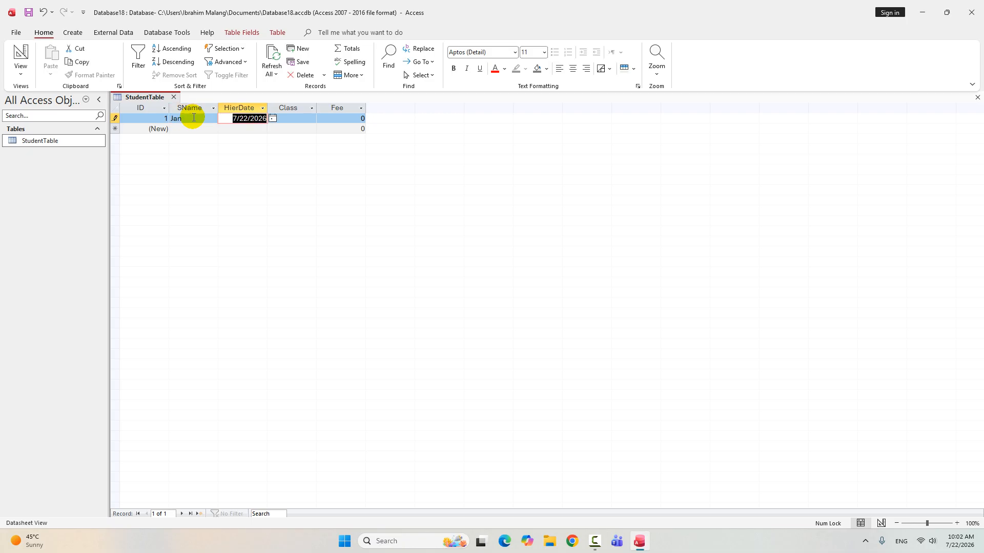
pyautogui.press('Tab')
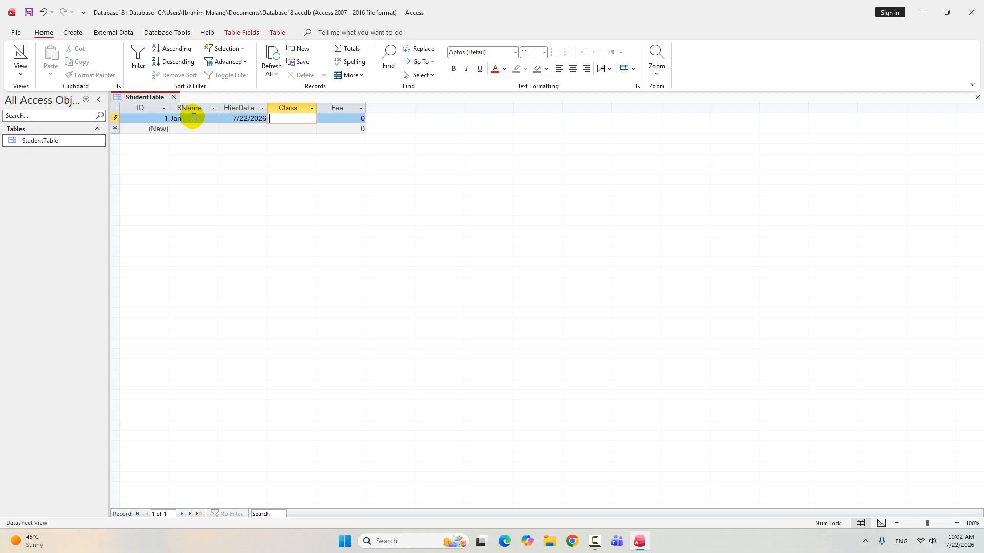
pyautogui.write('12th')
pyautogui.press('Tab')
pyautogui.write('10000')
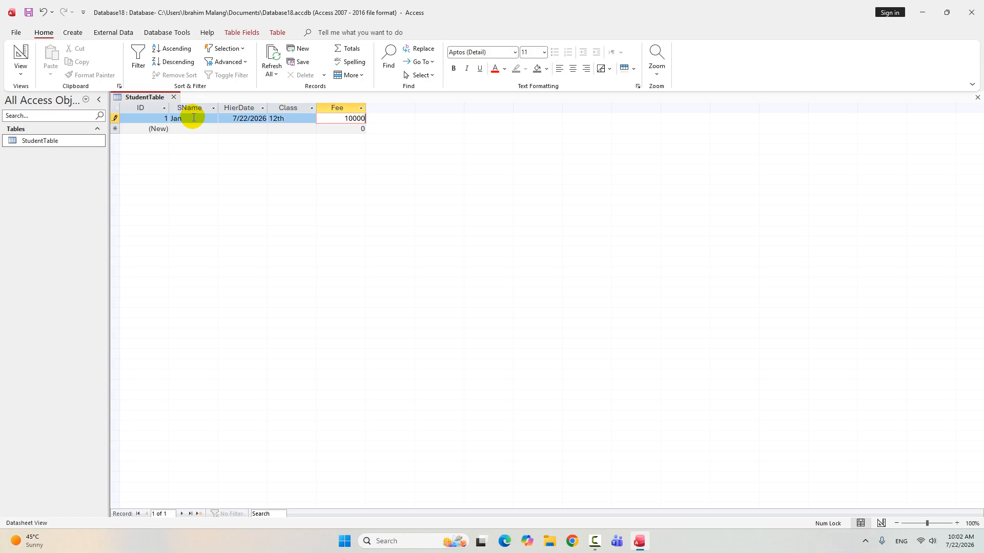
pyautogui.press('Tab')
# Enter the second record with the student's name, HierDate 7/22/2026, Class 10th and Fee 900
pyautogui.write('Usman')
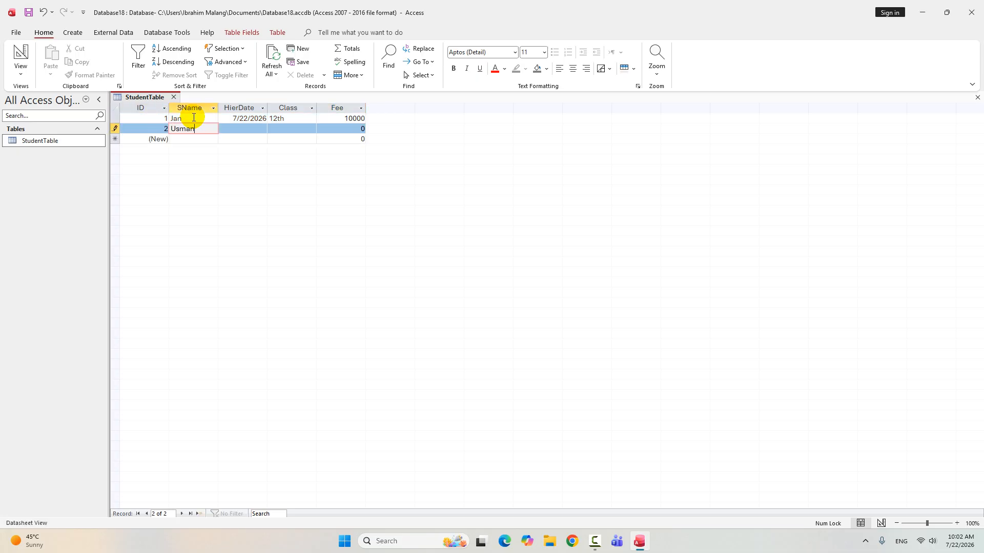
pyautogui.press('Tab')
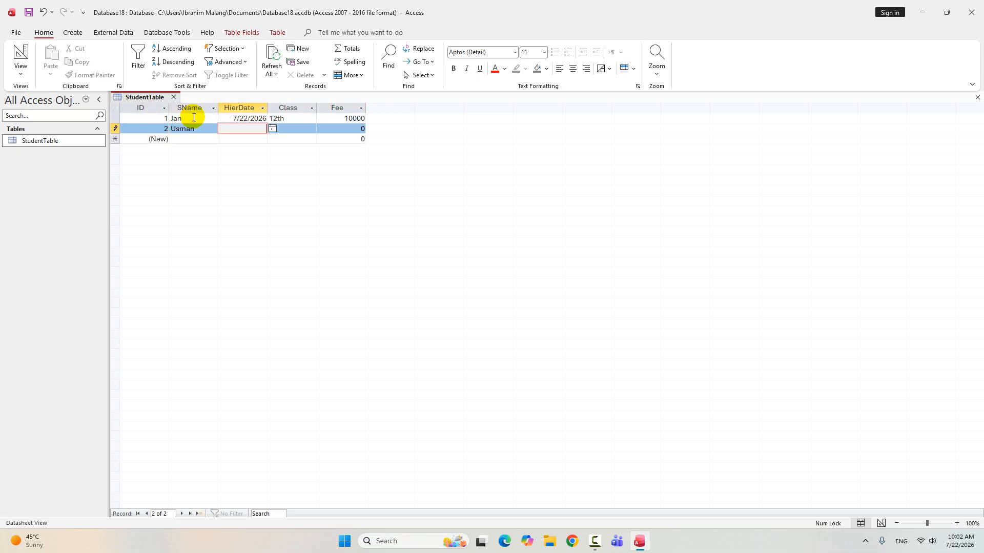
pyautogui.hotkey('ctrl', ';')
pyautogui.press('Tab')
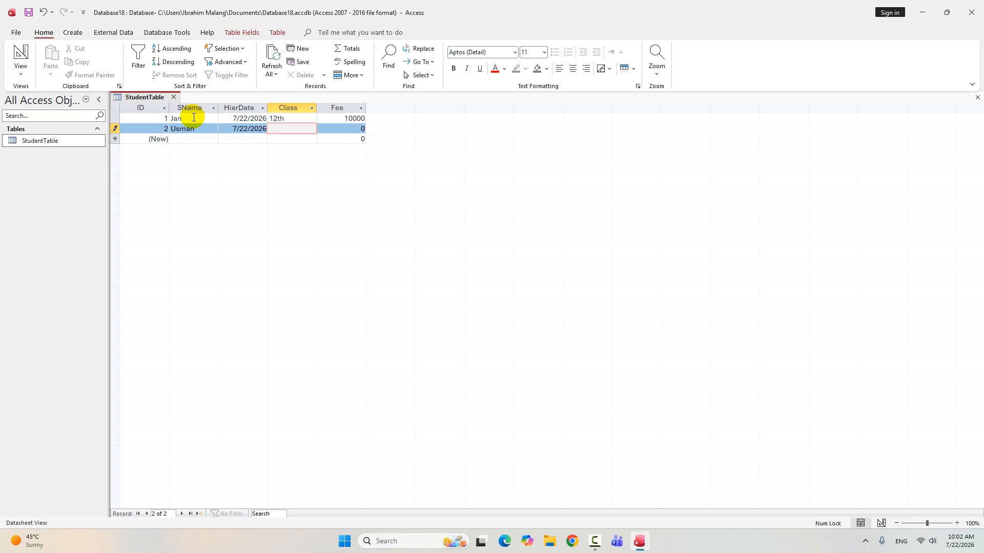
pyautogui.write('10Th')
pyautogui.press('BackSpace')
pyautogui.press('BackSpace')
pyautogui.write('th')
pyautogui.press('Tab')
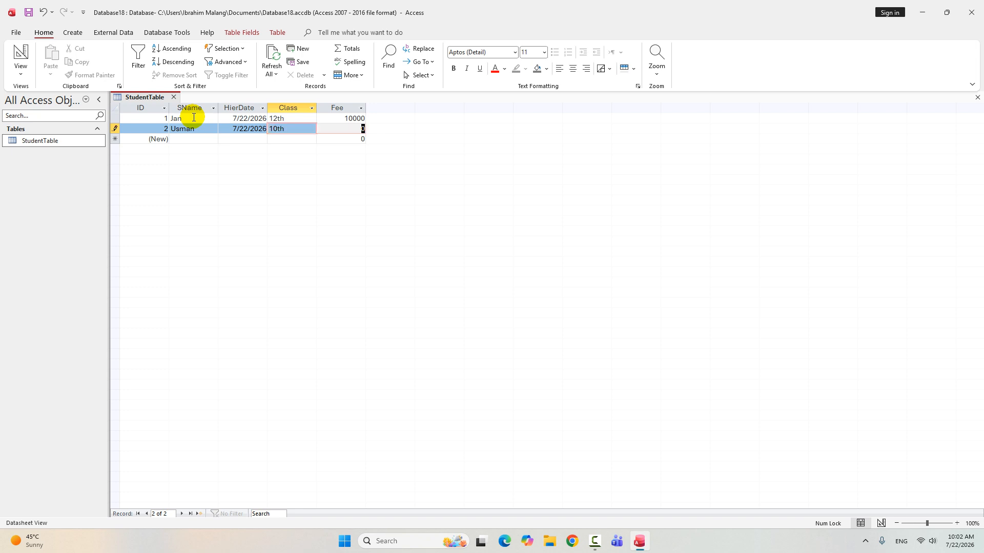
pyautogui.write('900')
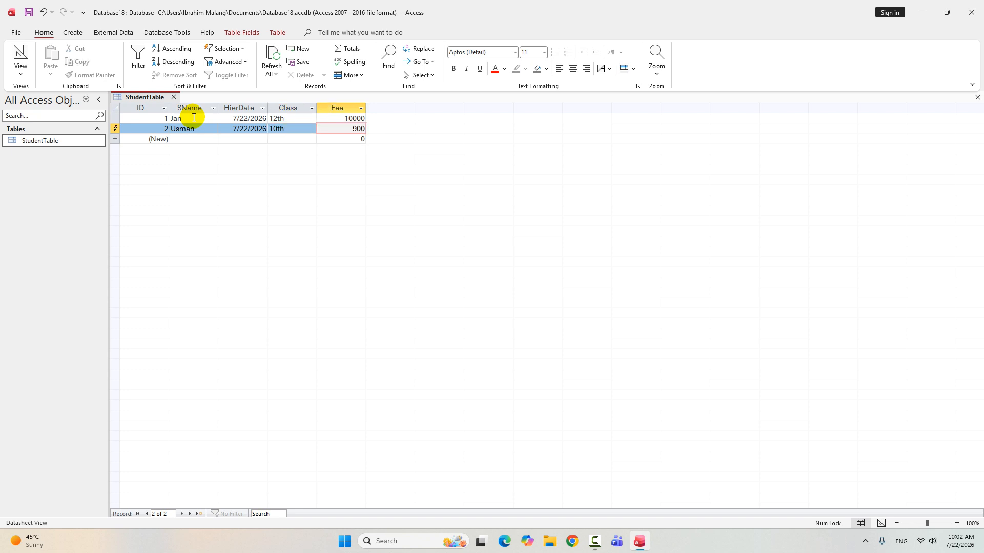
pyautogui.press('Tab')
# Enter the third record with the student's name, HierDate 7/22/2026, Class 8th and Fee 800
pyautogui.write('Imran')
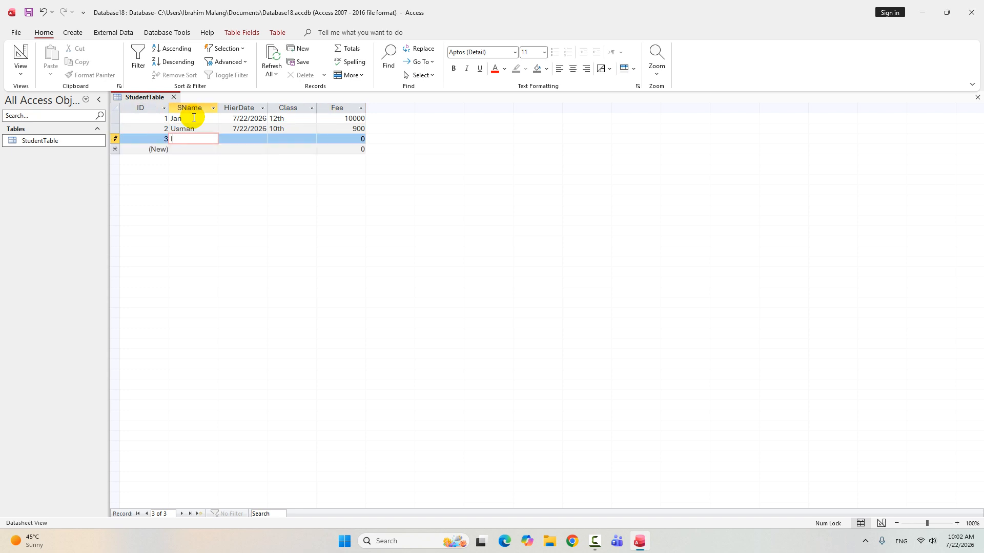
pyautogui.press('Tab')
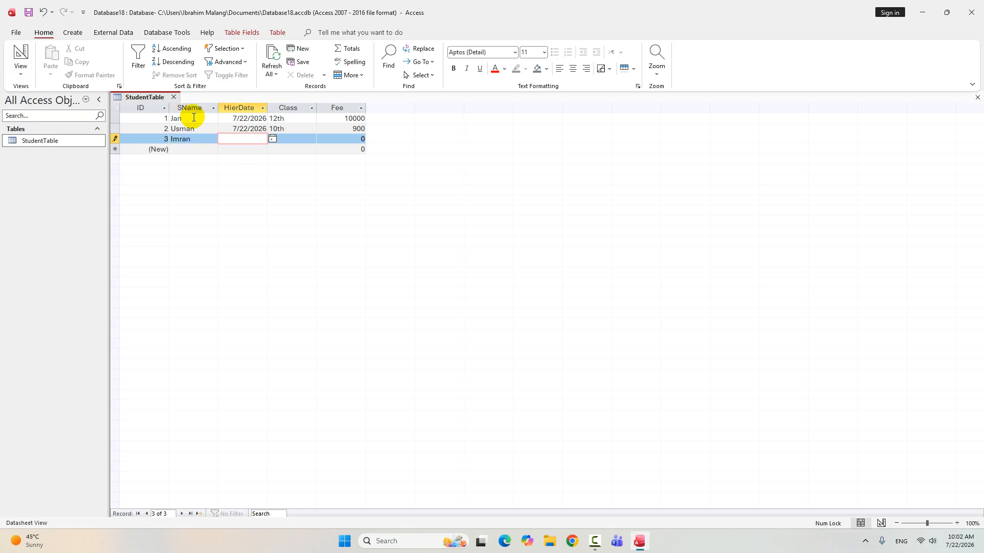
pyautogui.hotkey('ctrl', ';')
pyautogui.press('Tab')
pyautogui.write('8')
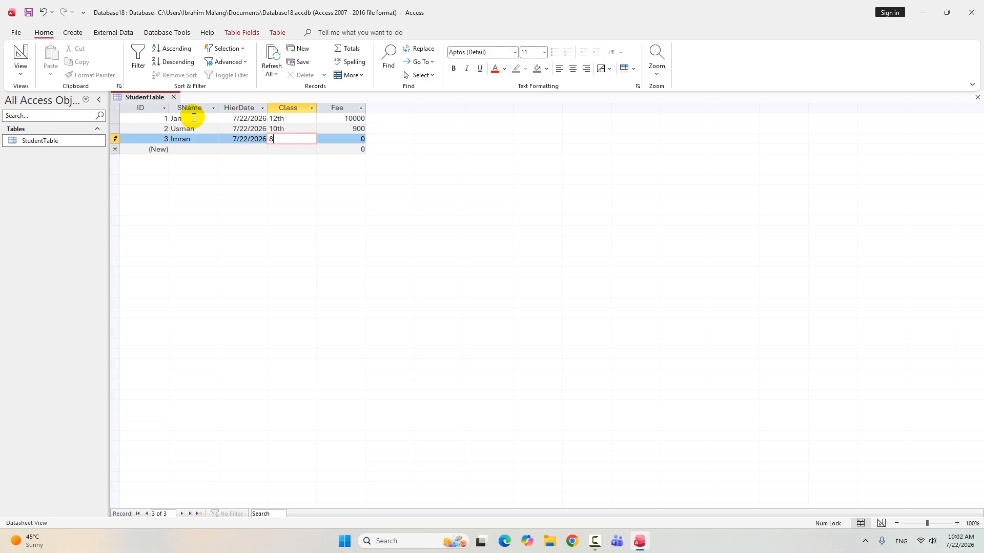
pyautogui.write('th')
pyautogui.press('Tab')
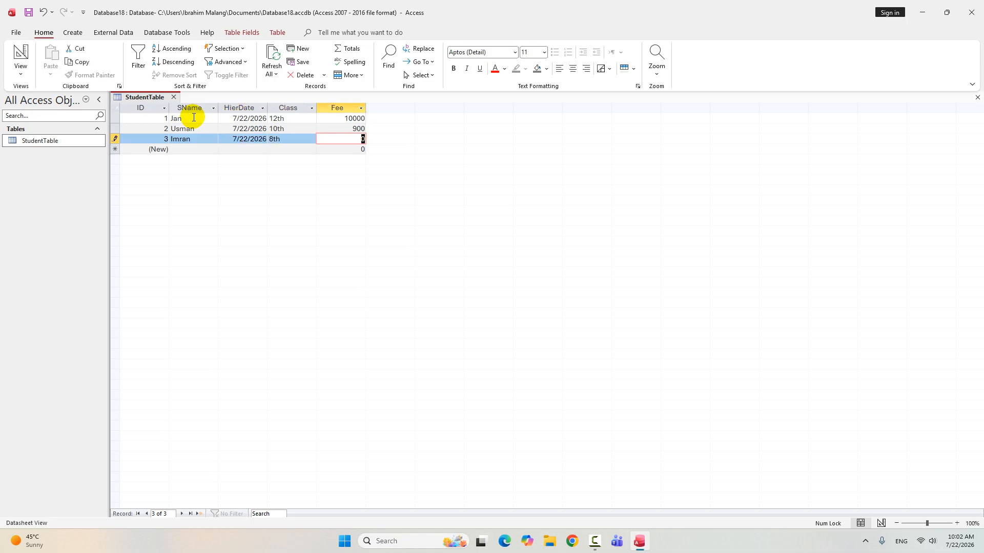
pyautogui.write('800')
pyautogui.press('Tab')
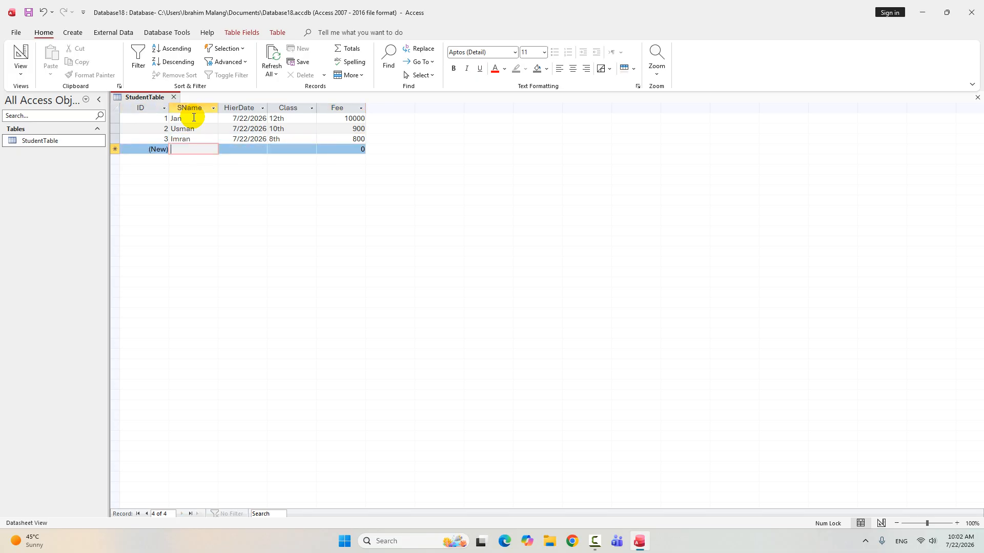
# Enter the fourth record with the student's name, HierDate 7/22/2026, Class 11th and Fee 1050
pyautogui.write('Noor')
pyautogui.press('Tab')
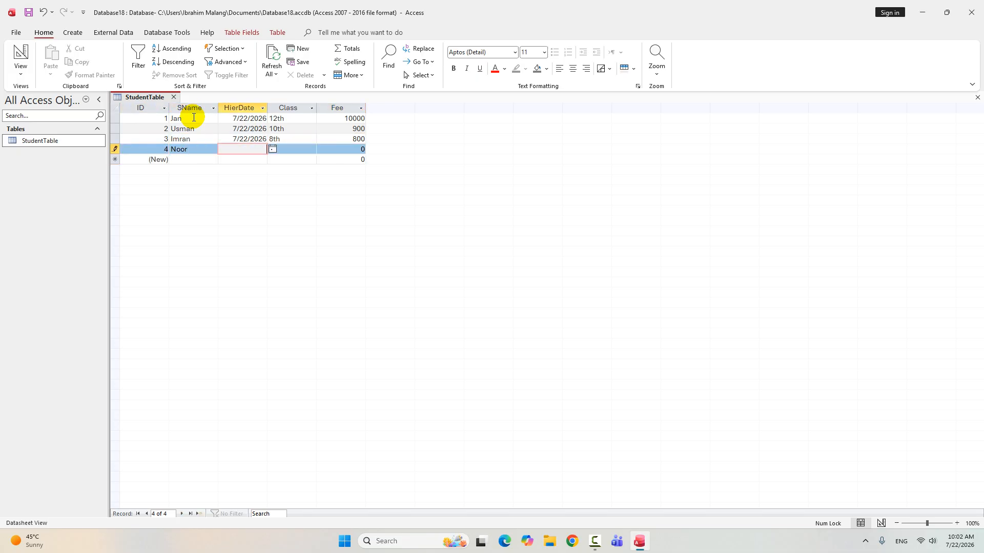
pyautogui.hotkey('ctrl', ';')
pyautogui.press('Tab')
pyautogui.write('1')
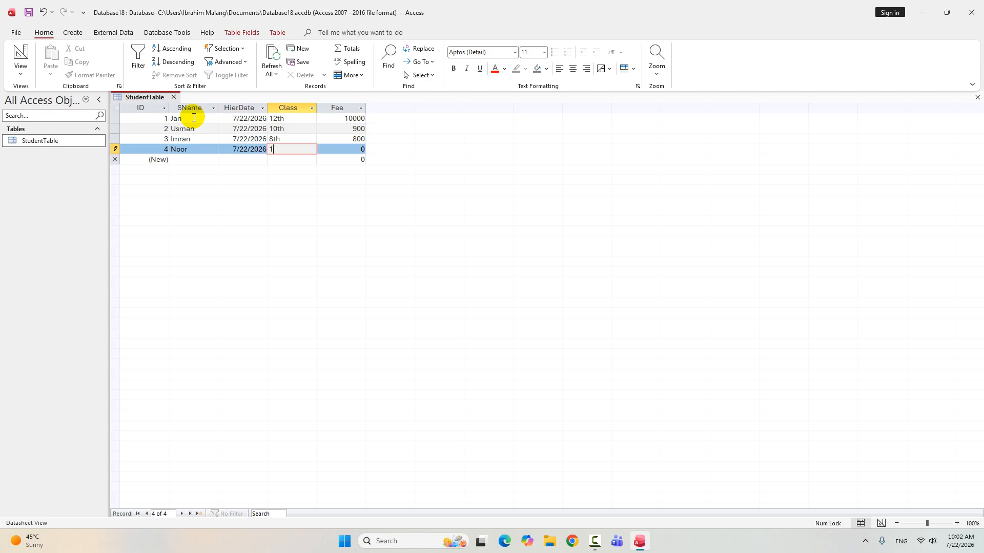
pyautogui.write('1th')
pyautogui.press('Tab')
pyautogui.write('1')
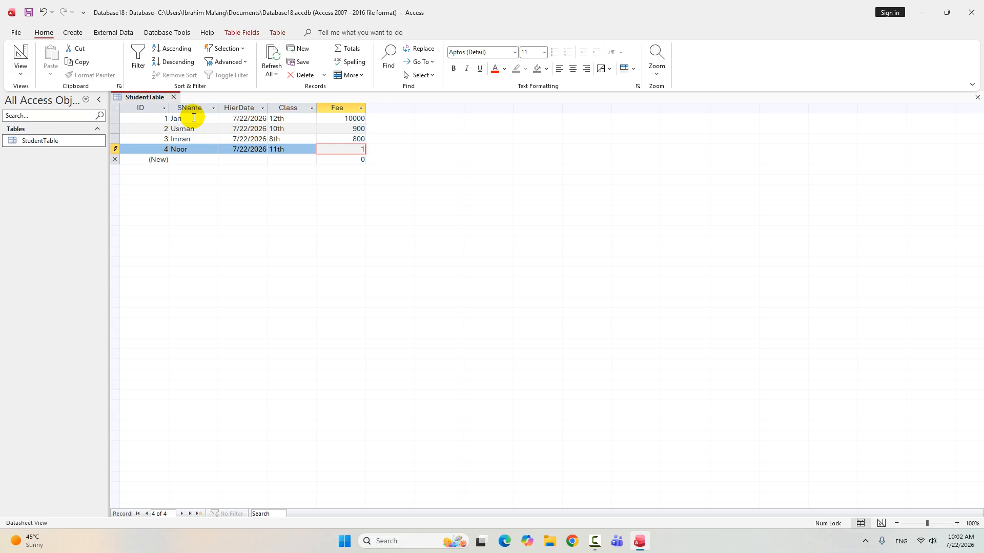
pyautogui.write('050')
pyautogui.press('Tab')
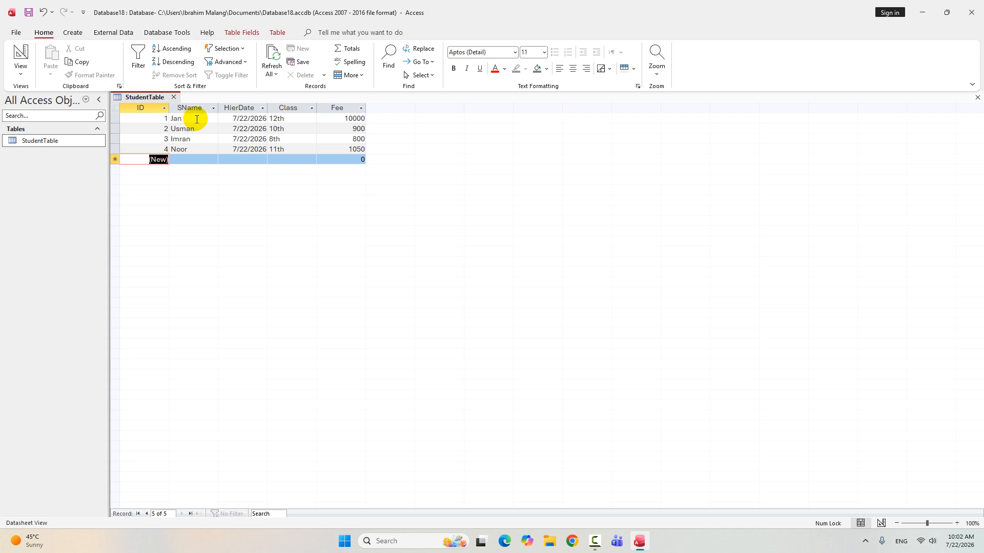
# Change the HierDate of records 1 to 4 to 1/22/2026, 4/22/2026, 2/22/2026 and 1/22/2026 respectively
pyautogui.click(246, 149)
pyautogui.moveTo(250, 149); pyautogui.dragTo(249, 152)
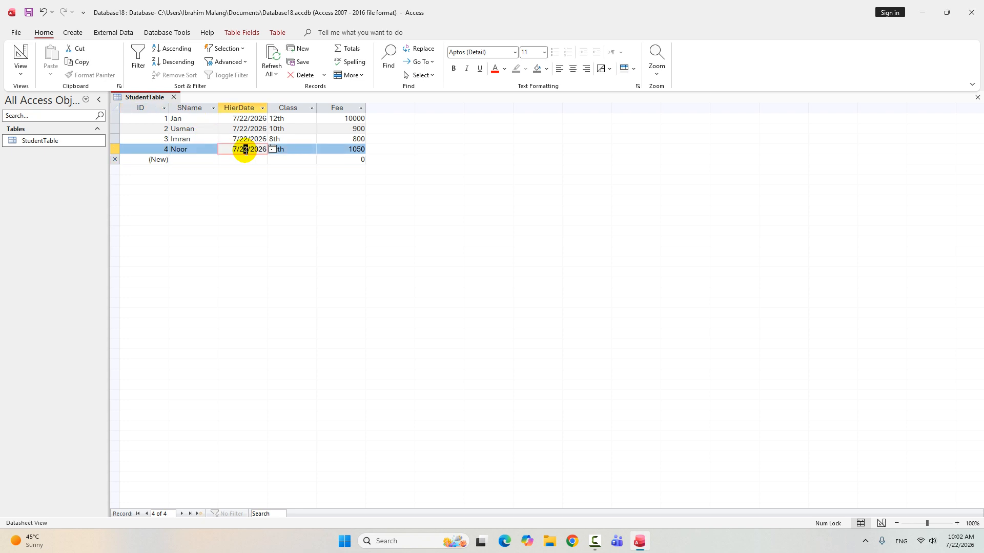
pyautogui.write('3')
pyautogui.moveTo(233, 149); pyautogui.dragTo(235, 129)
pyautogui.write('1')
pyautogui.click(234, 137)
pyautogui.write('2')
pyautogui.click(234, 128)
pyautogui.write('4')
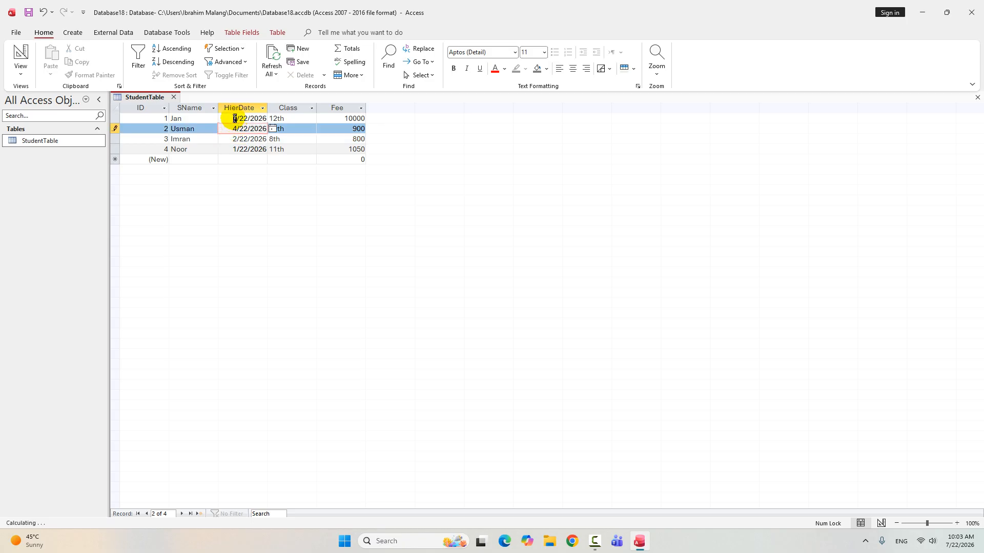
pyautogui.click(235, 118)
pyautogui.click(258, 139)
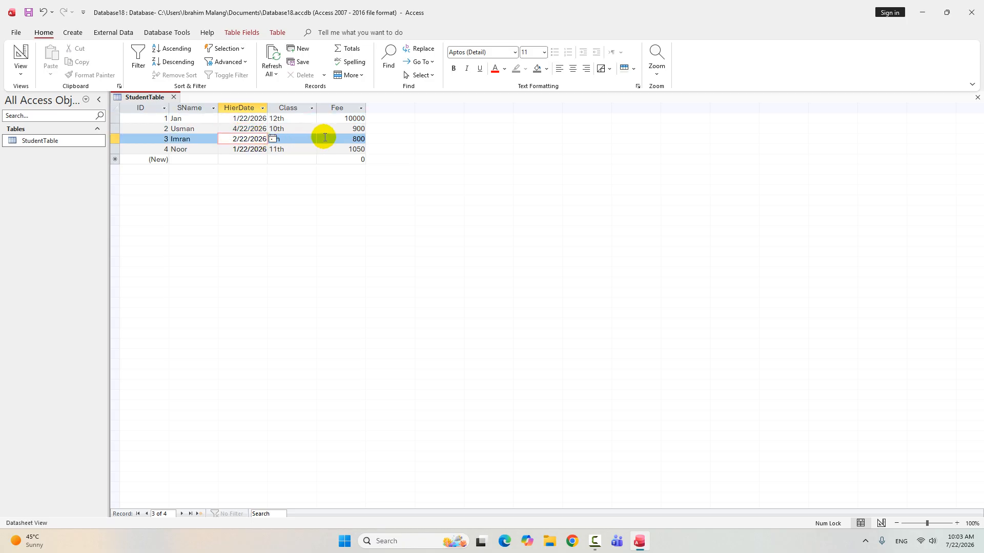
# Close StudentTable and start a new query with the Simple Query Wizard
pyautogui.click(362, 138)
pyautogui.click(977, 98)
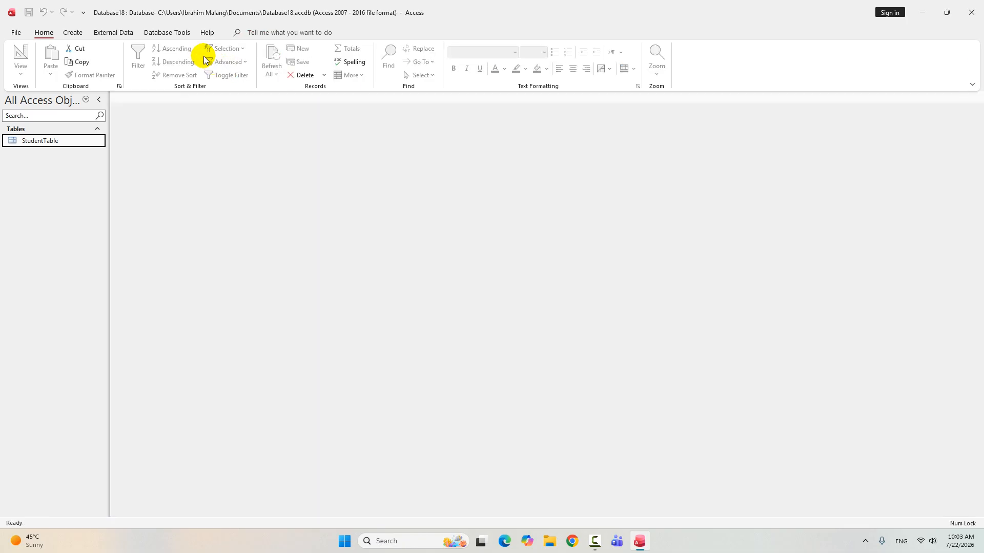
pyautogui.click(74, 33)
pyautogui.click(147, 58)
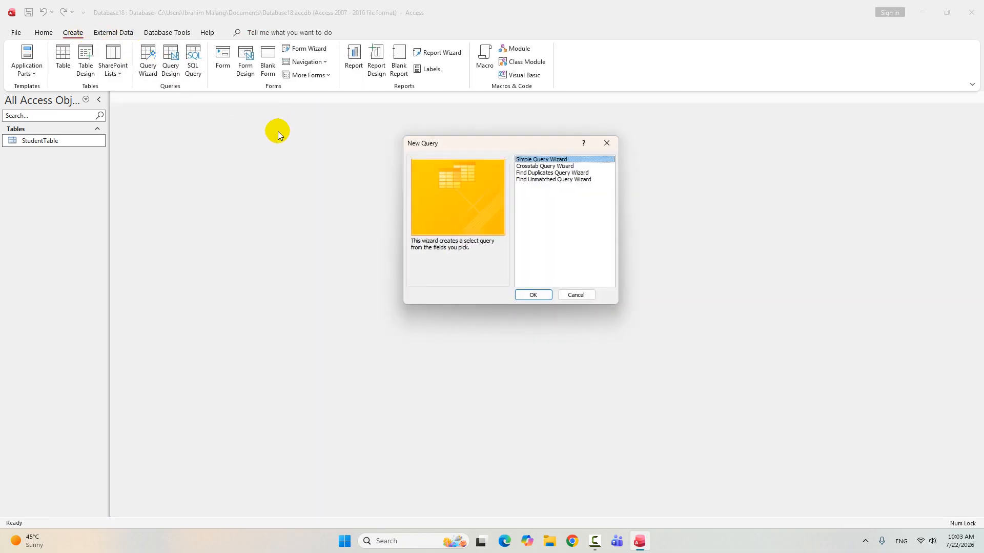
pyautogui.click(533, 295)
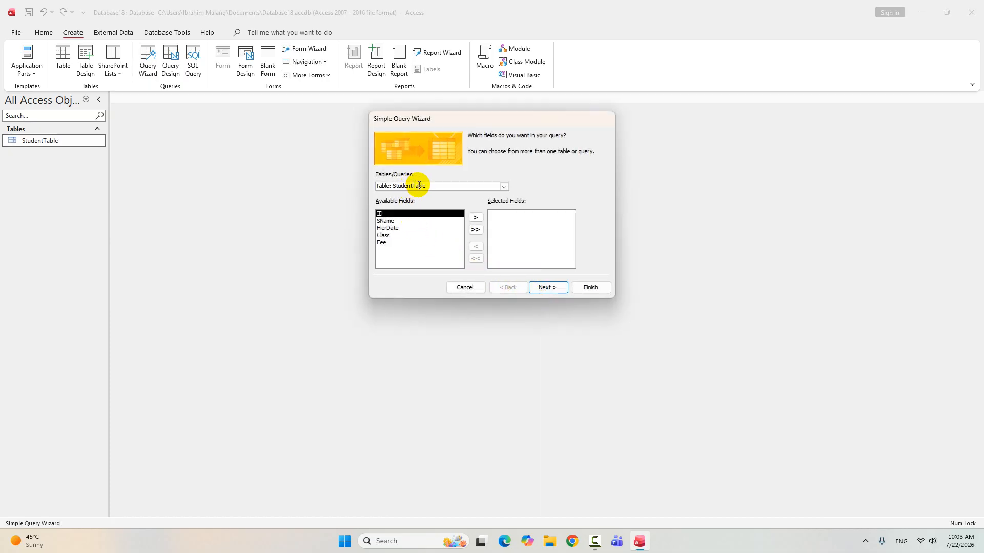
# Add all StudentTable fields to the query, make it a summary query and open its summary options
pyautogui.click(503, 186)
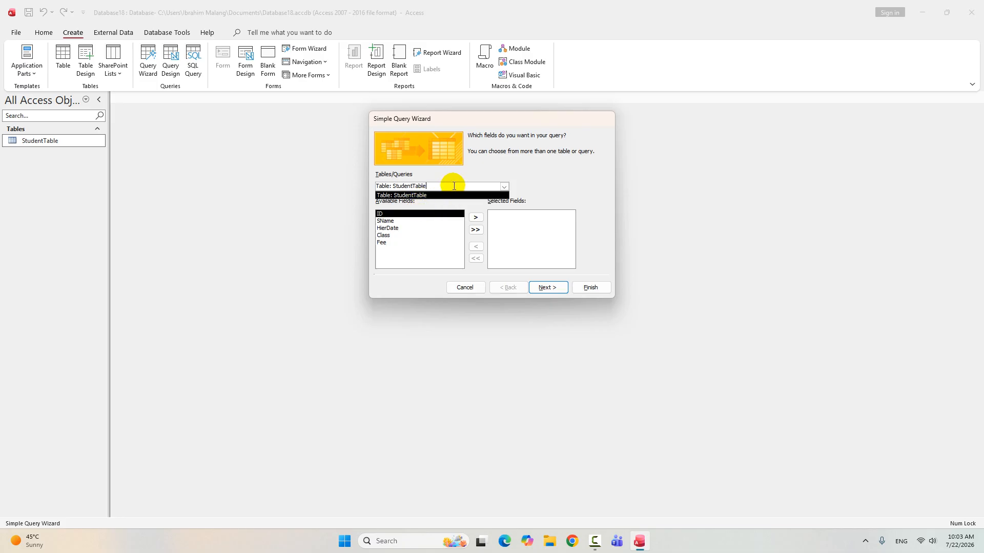
pyautogui.click(562, 199)
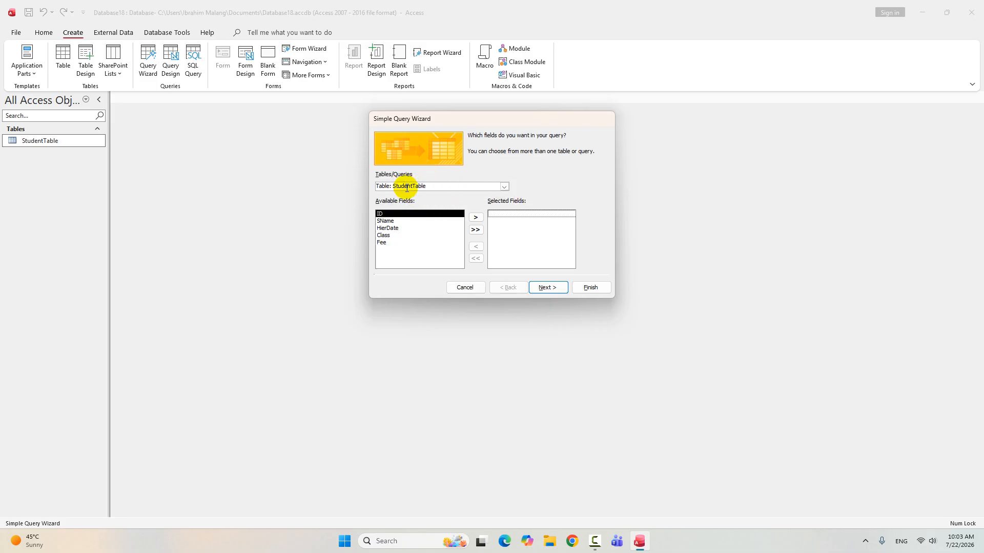
pyautogui.click(475, 230)
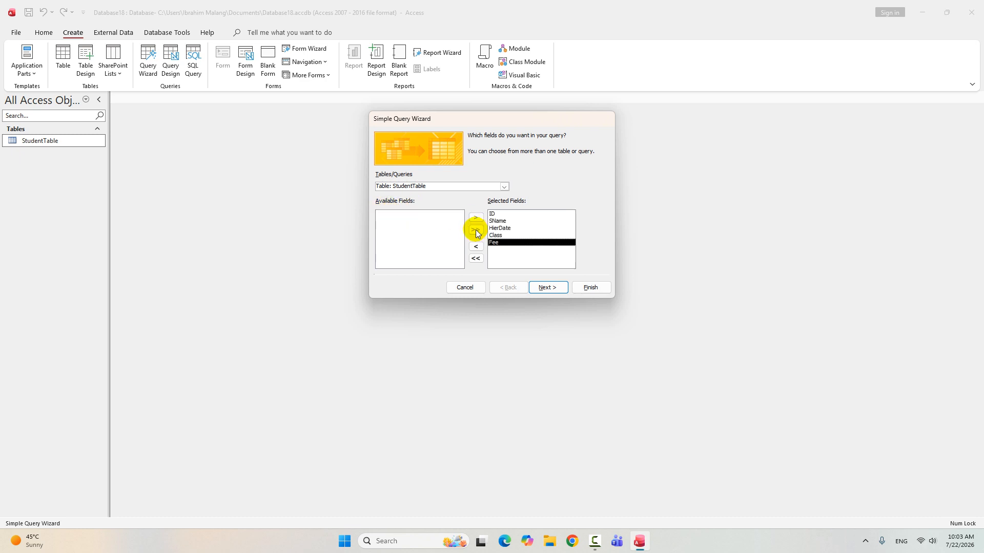
pyautogui.click(547, 288)
pyautogui.click(467, 164)
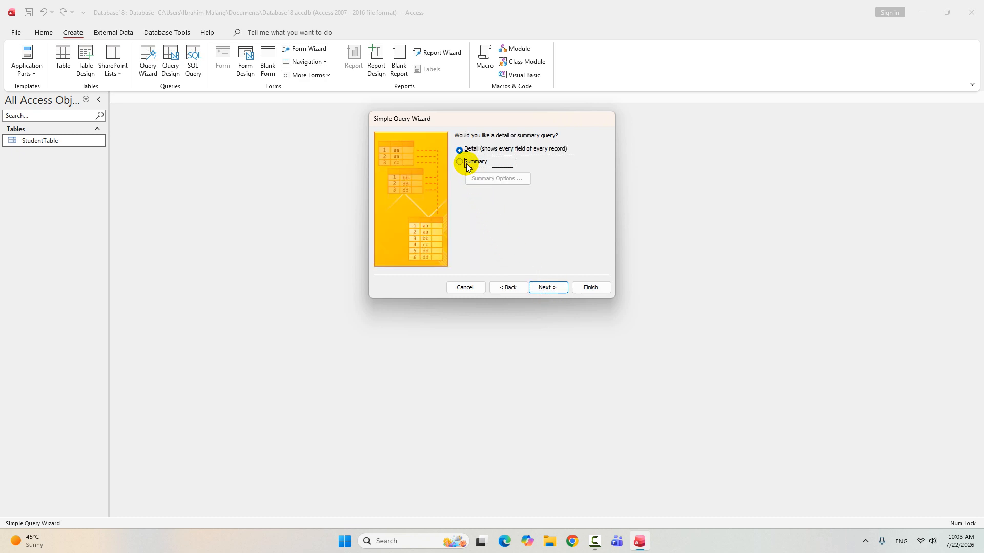
pyautogui.click(478, 179)
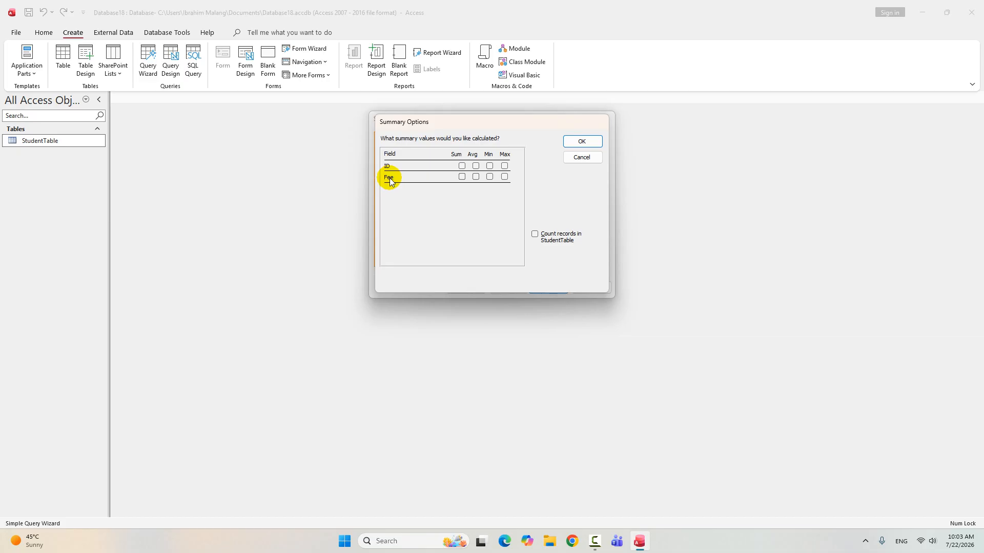
pyautogui.click(463, 167)
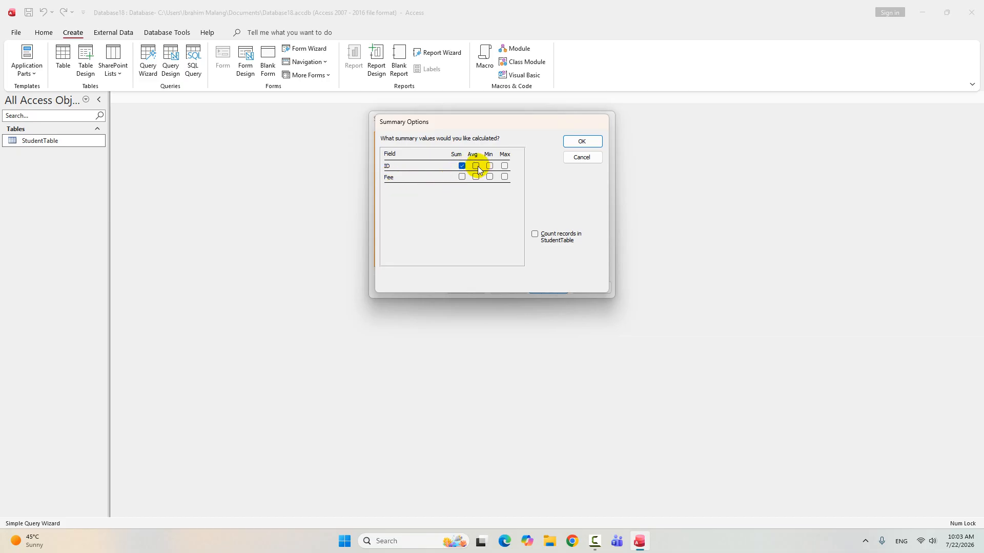
pyautogui.click(475, 166)
pyautogui.click(461, 166)
pyautogui.click(490, 166)
pyautogui.click(504, 166)
pyautogui.click(475, 166)
pyautogui.click(490, 166)
pyautogui.click(504, 166)
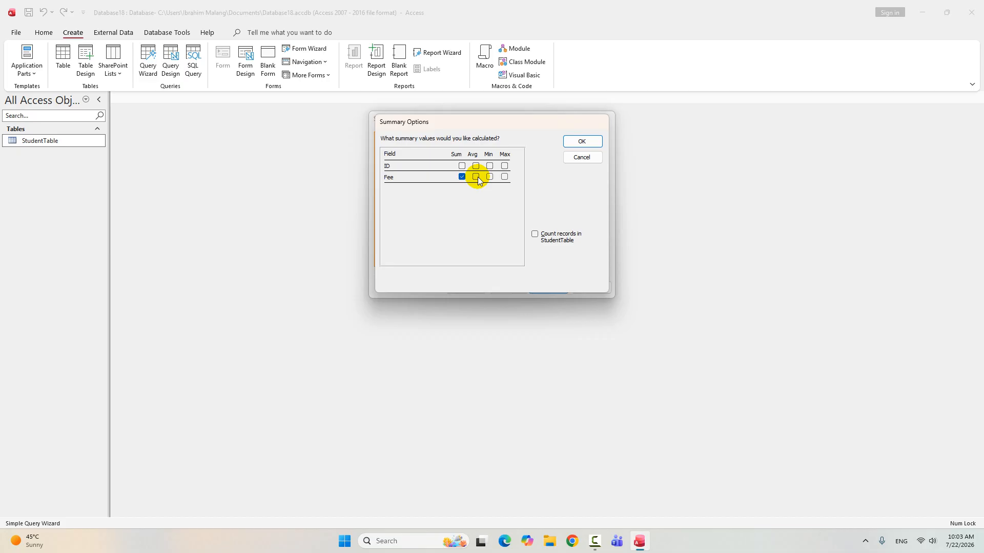
# Set the summary options to calculate only the Sum of the Fee field
pyautogui.click(475, 177)
pyautogui.click(489, 176)
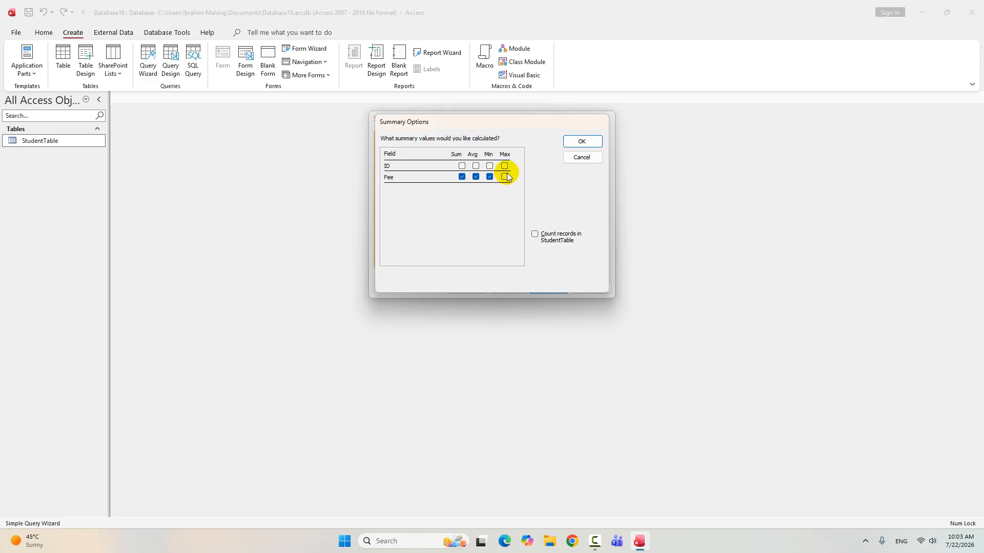
pyautogui.click(505, 176)
pyautogui.click(504, 176)
pyautogui.click(490, 176)
pyautogui.click(476, 176)
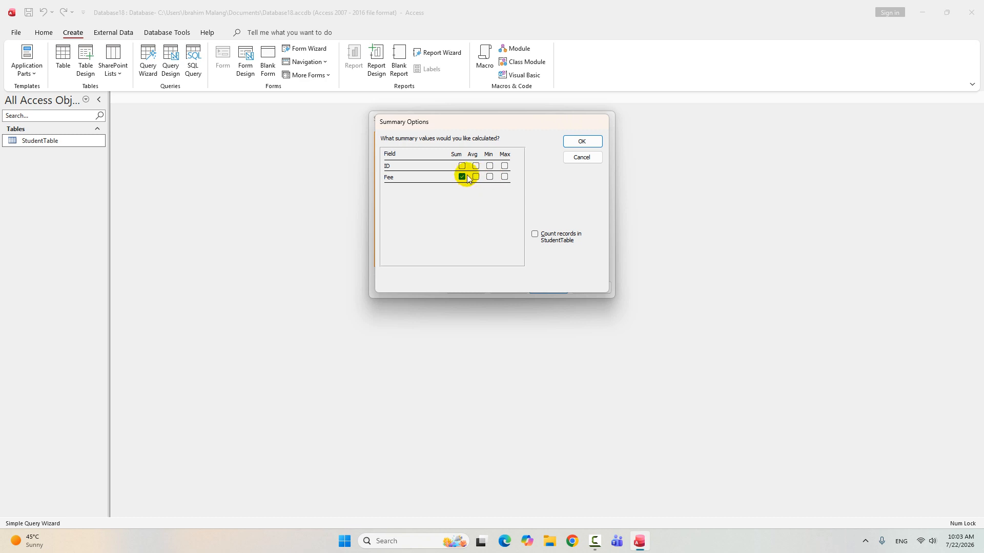
pyautogui.click(597, 140)
# Group the query's dates by Year and finish the query, opening it to view its information
pyautogui.click(539, 283)
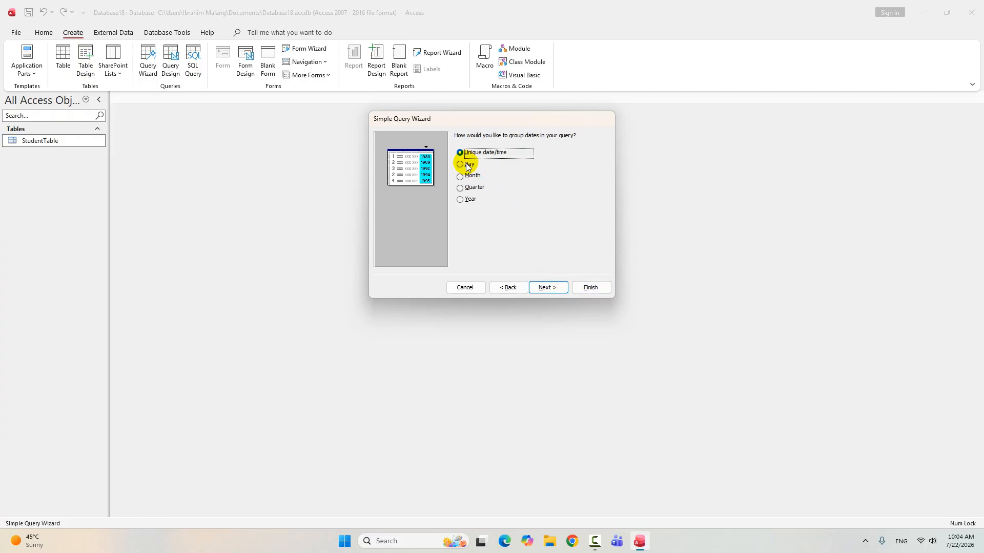
pyautogui.click(468, 204)
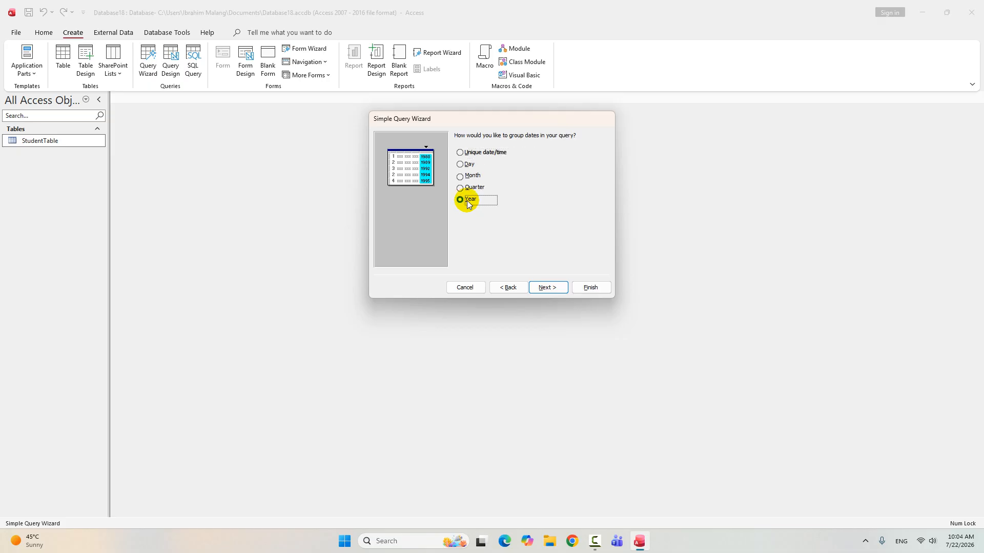
pyautogui.click(544, 288)
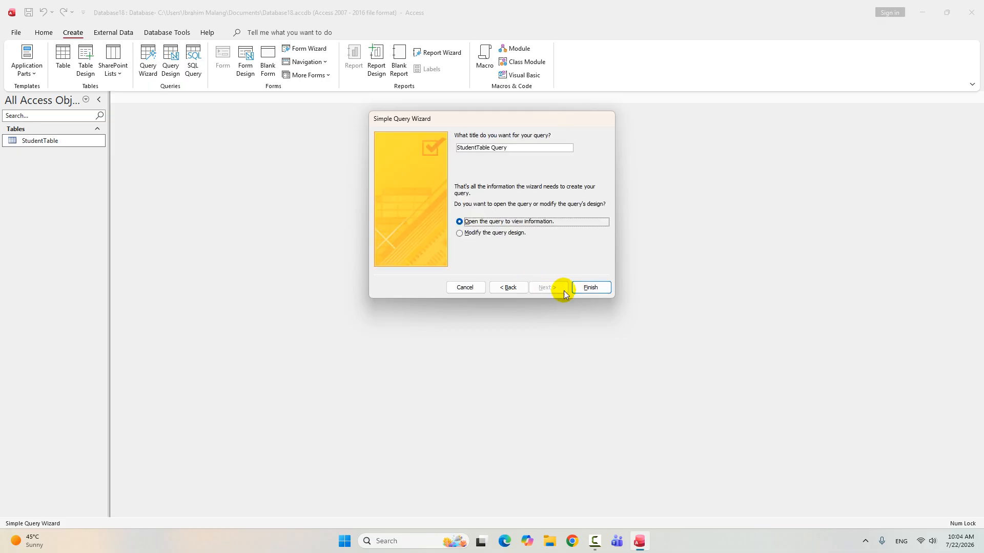
pyautogui.click(589, 287)
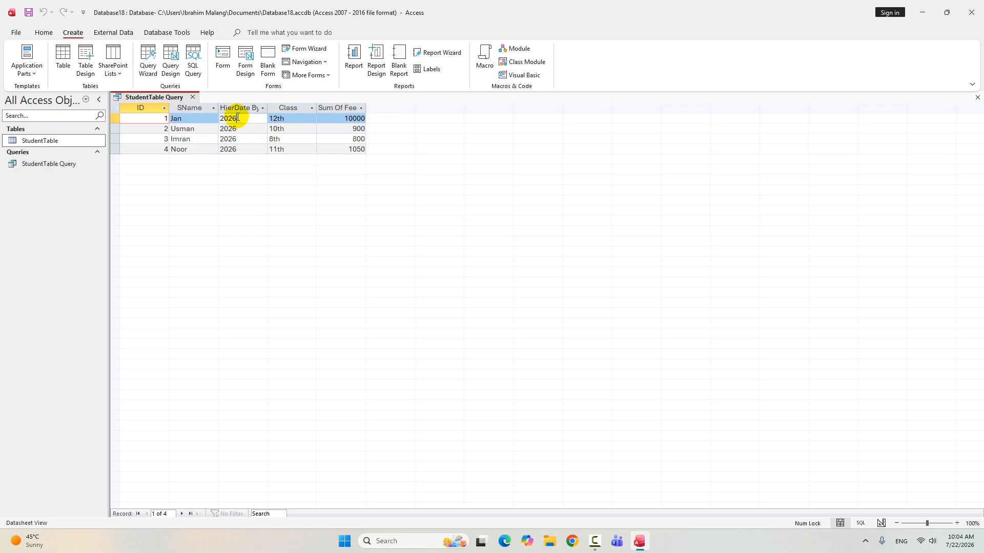
# Close the query results and start another simple query that includes all StudentTable fields
pyautogui.moveTo(238, 118); pyautogui.dragTo(185, 124)
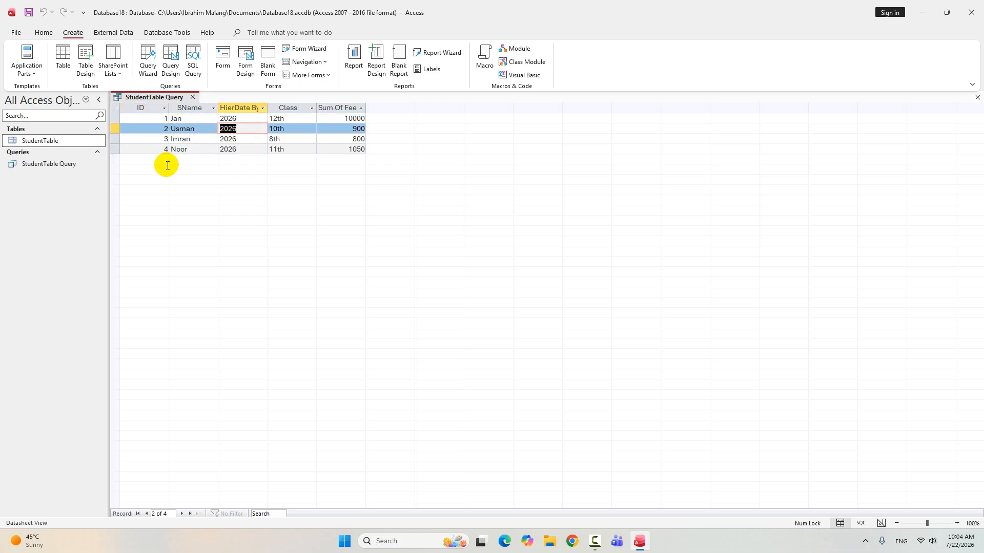
pyautogui.click(977, 98)
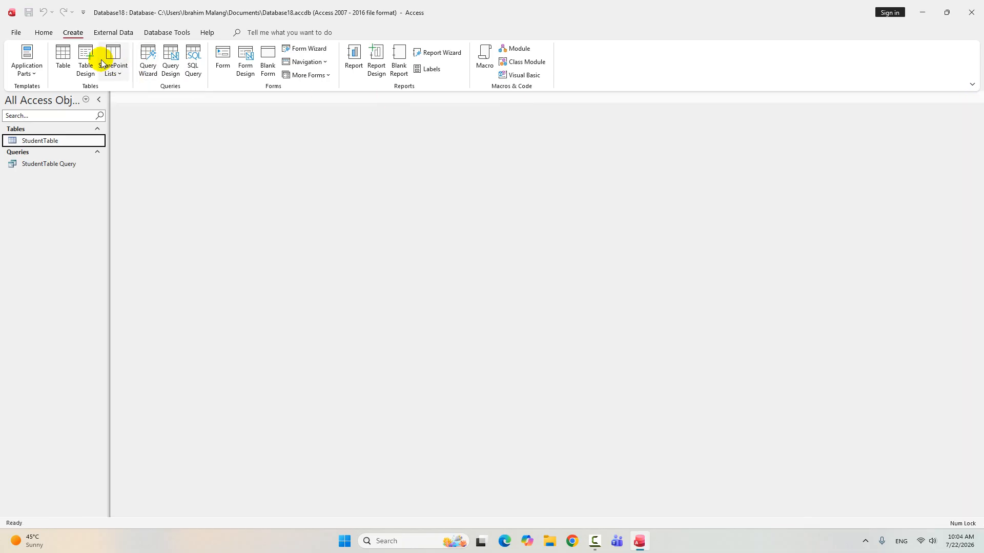
pyautogui.click(149, 60)
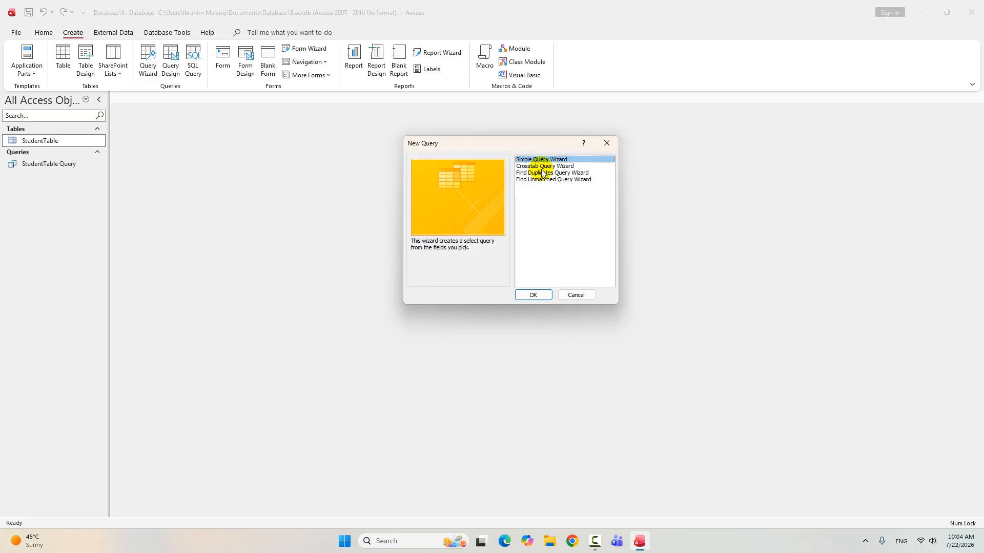
pyautogui.click(533, 294)
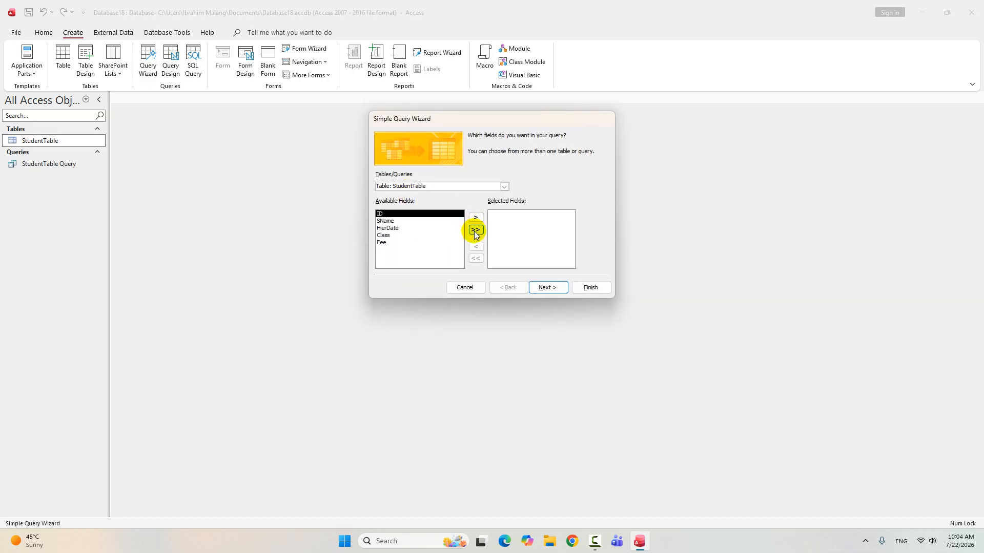
pyautogui.click(475, 230)
pyautogui.click(547, 288)
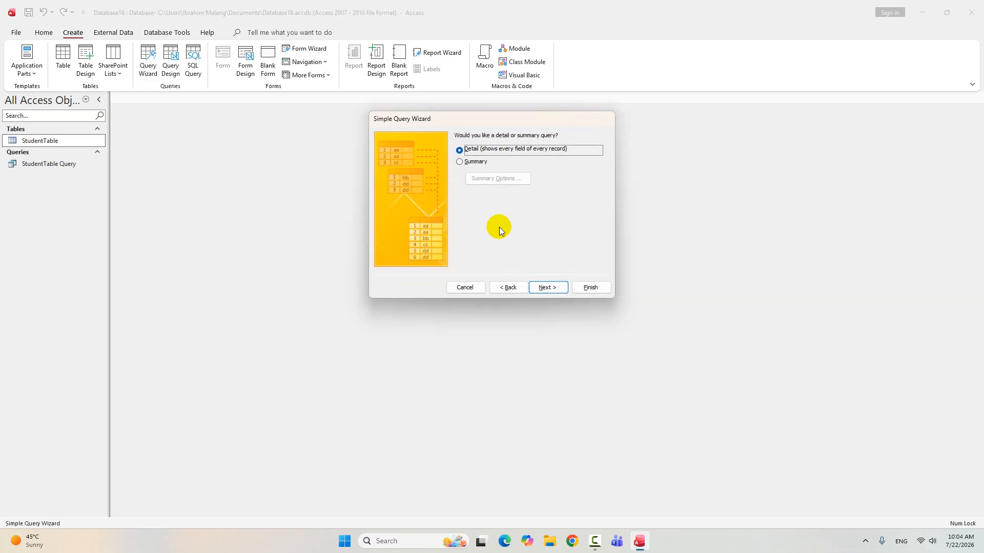
# Make it a summary query calculating the Avg of Fee with unique date/time grouping, and finish it
pyautogui.click(471, 162)
pyautogui.click(490, 179)
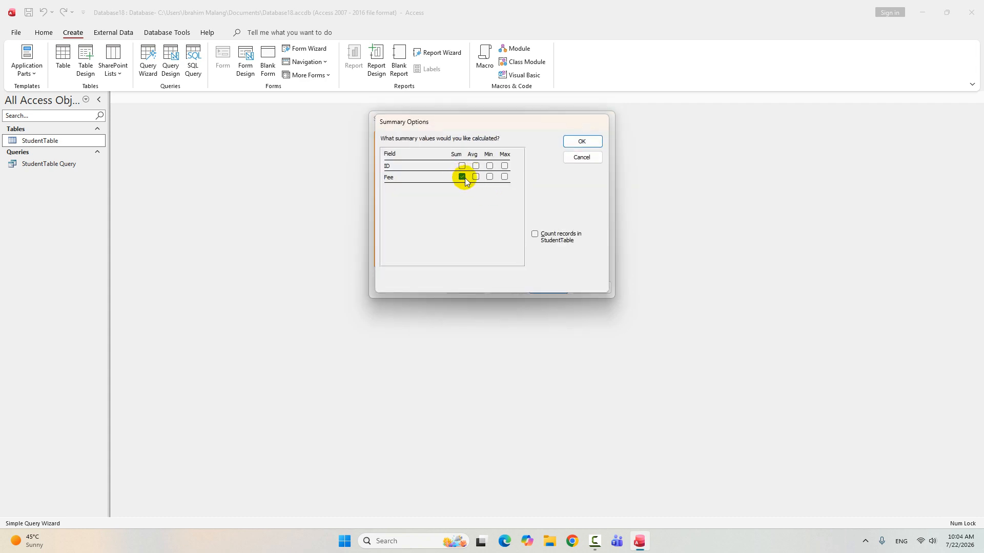
pyautogui.click(581, 144)
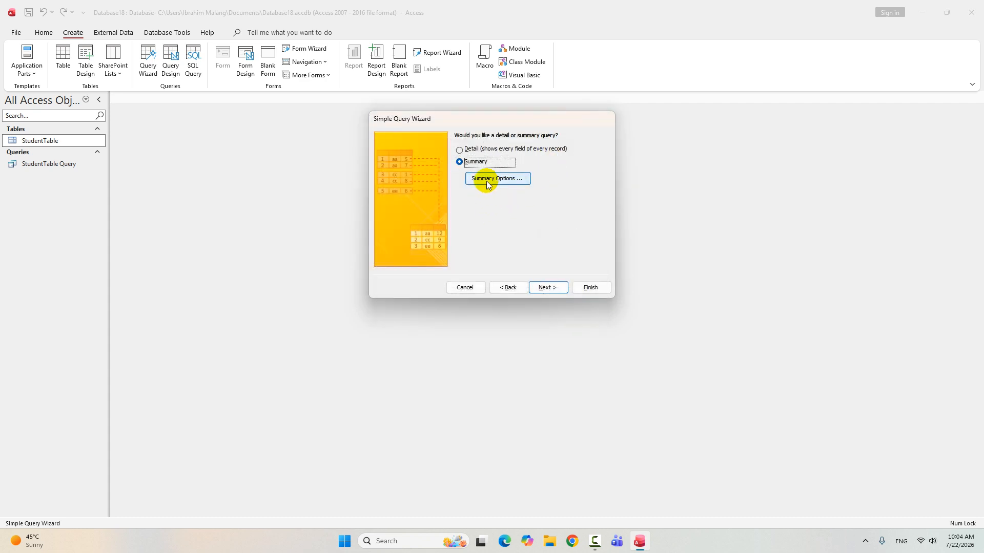
pyautogui.click(547, 287)
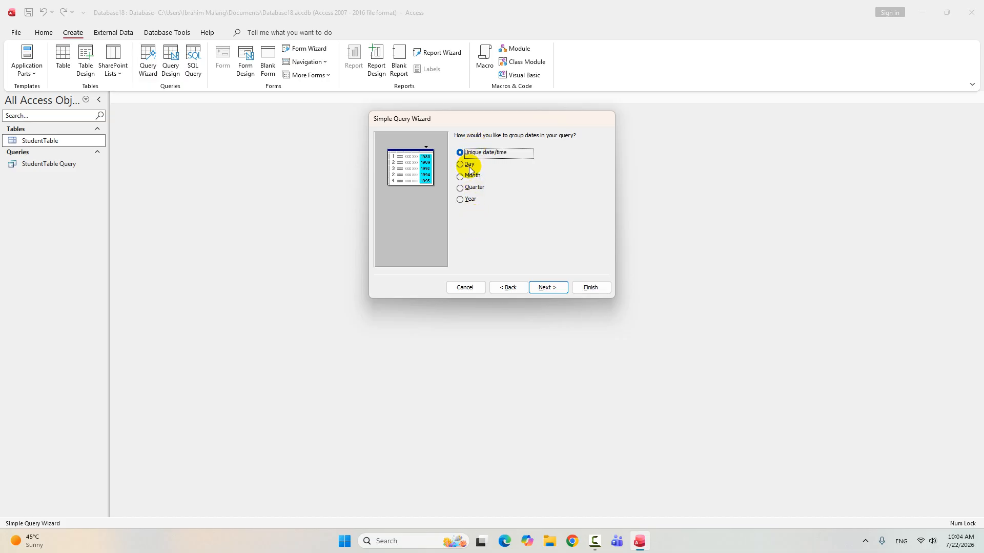
pyautogui.click(544, 288)
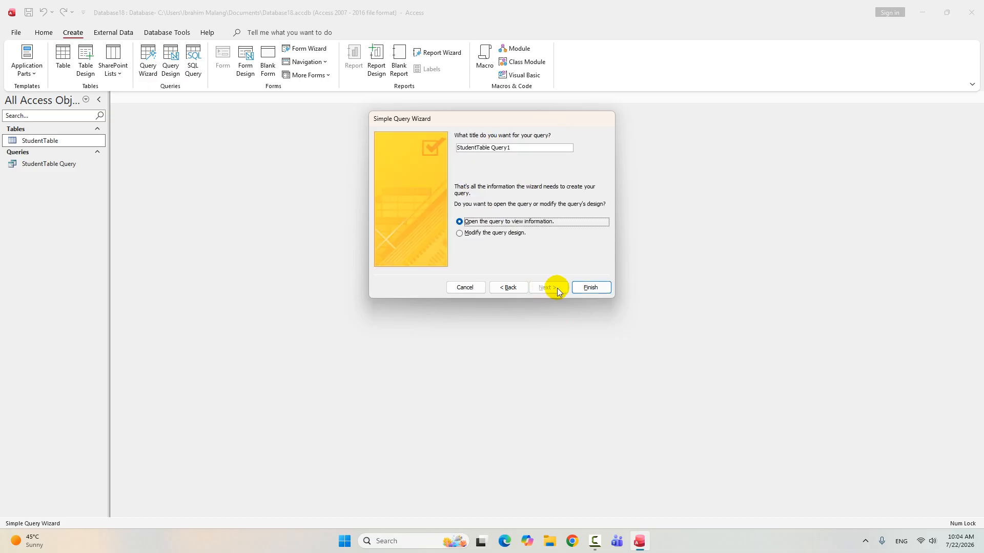
pyautogui.click(589, 287)
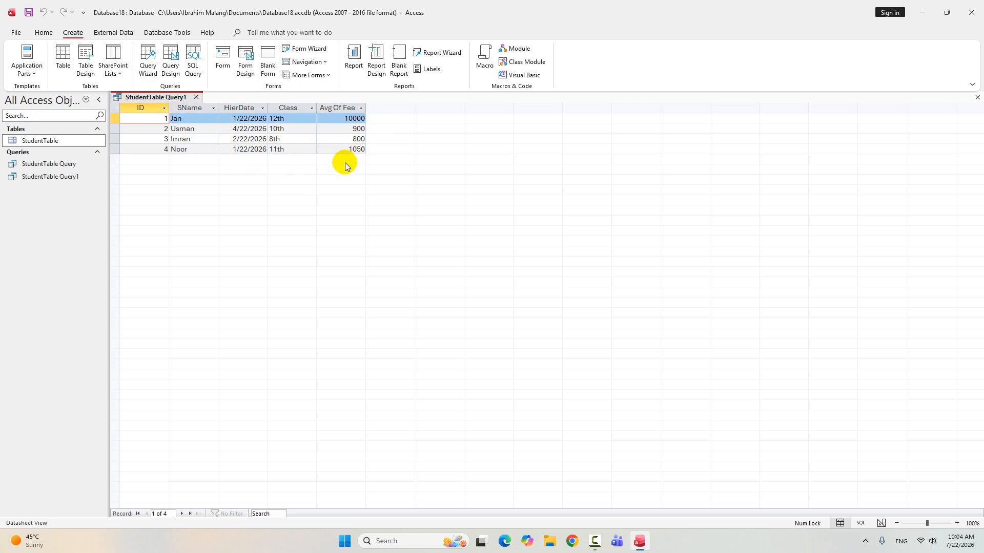
# Start a third simple query that includes all fields of StudentTable Query1
pyautogui.click(148, 68)
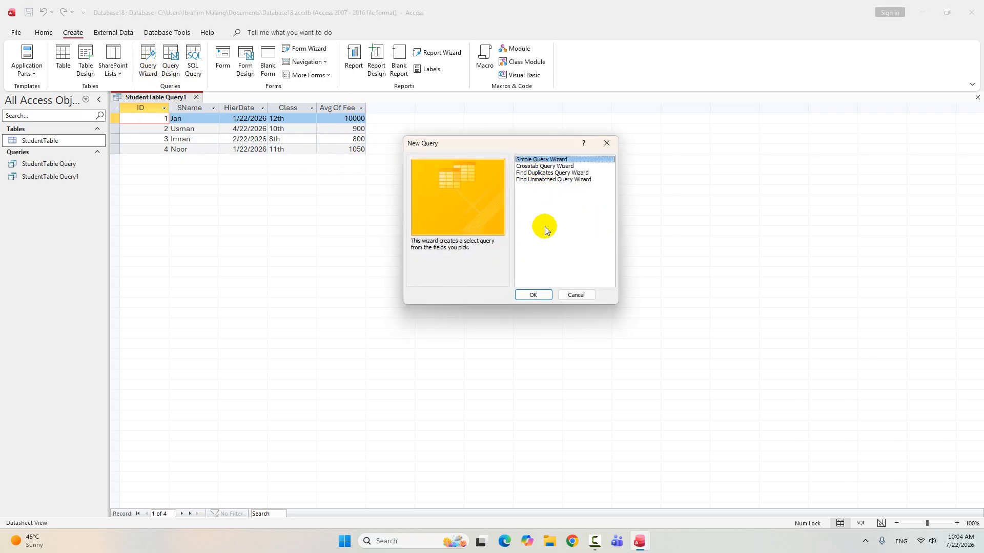
pyautogui.click(533, 294)
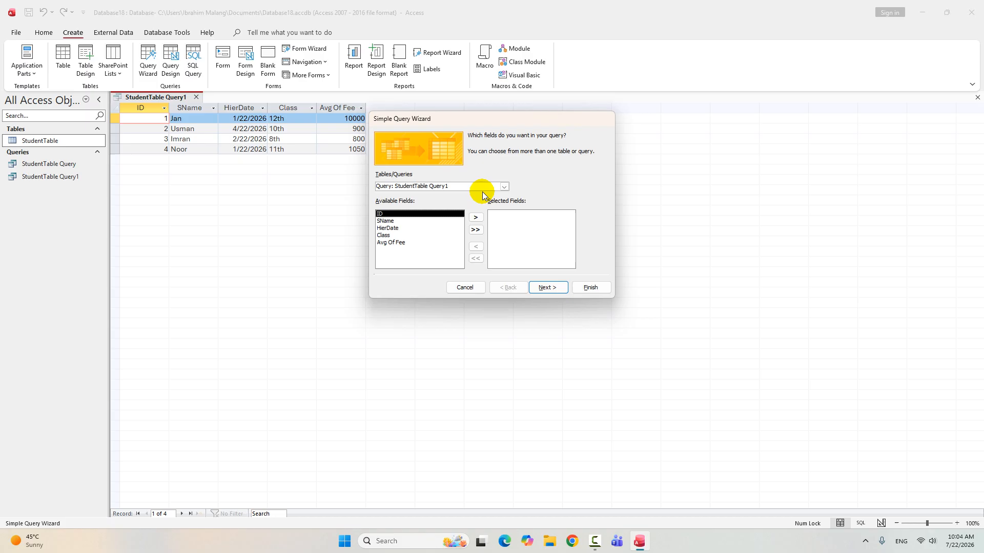
pyautogui.click(475, 229)
pyautogui.click(548, 289)
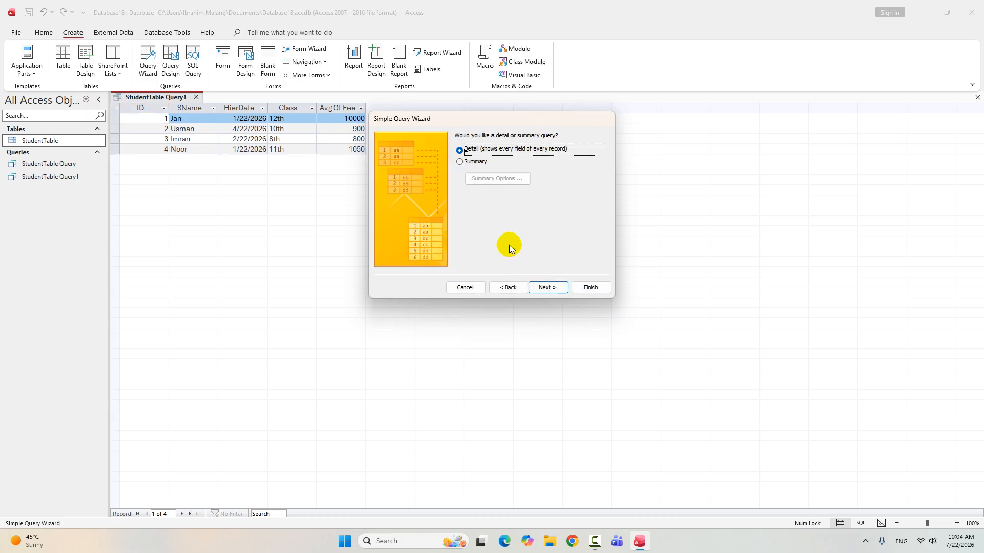
# Make it a summary query calculating the Sum, Avg, Min and Max of the Avg Of Fee field
pyautogui.click(481, 166)
pyautogui.click(495, 179)
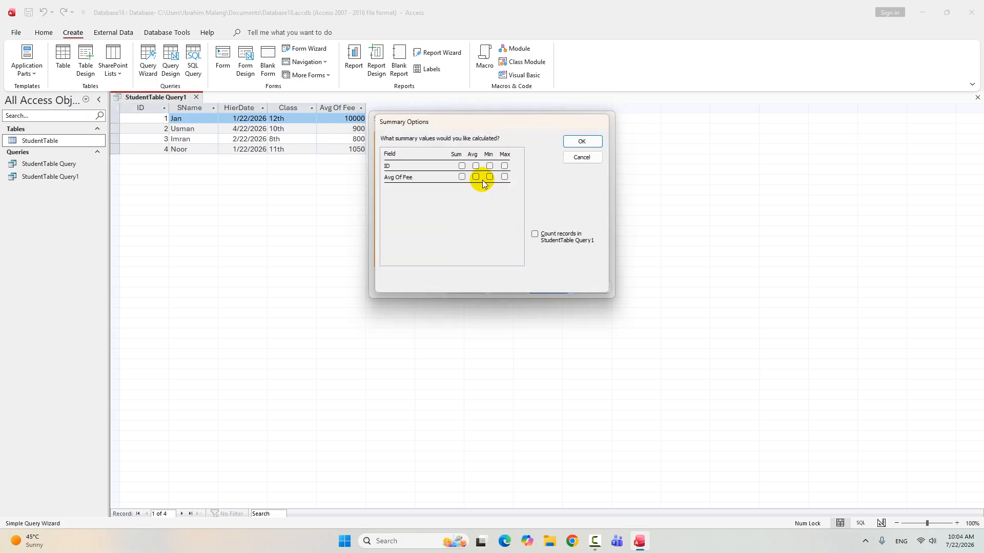
pyautogui.click(462, 177)
pyautogui.click(476, 177)
pyautogui.click(504, 177)
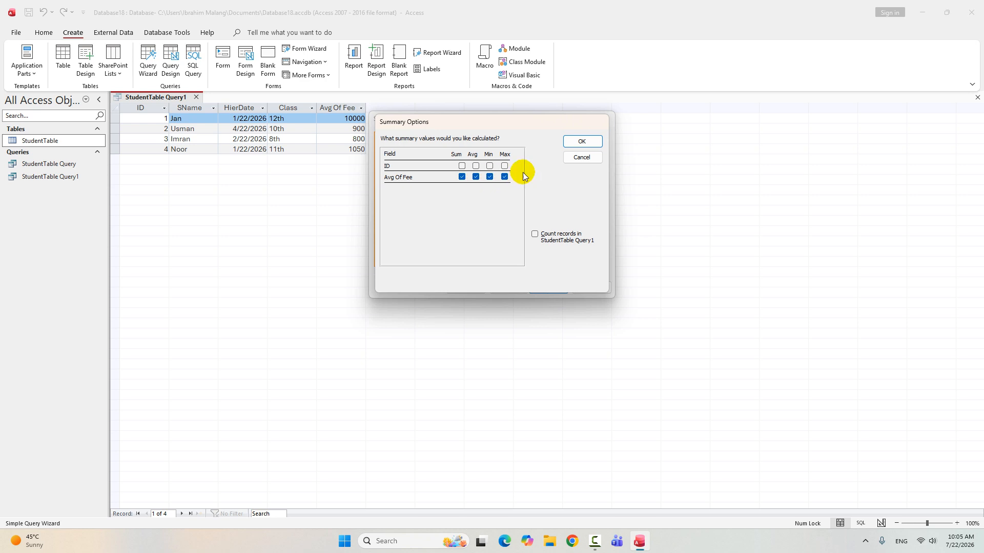
pyautogui.click(583, 143)
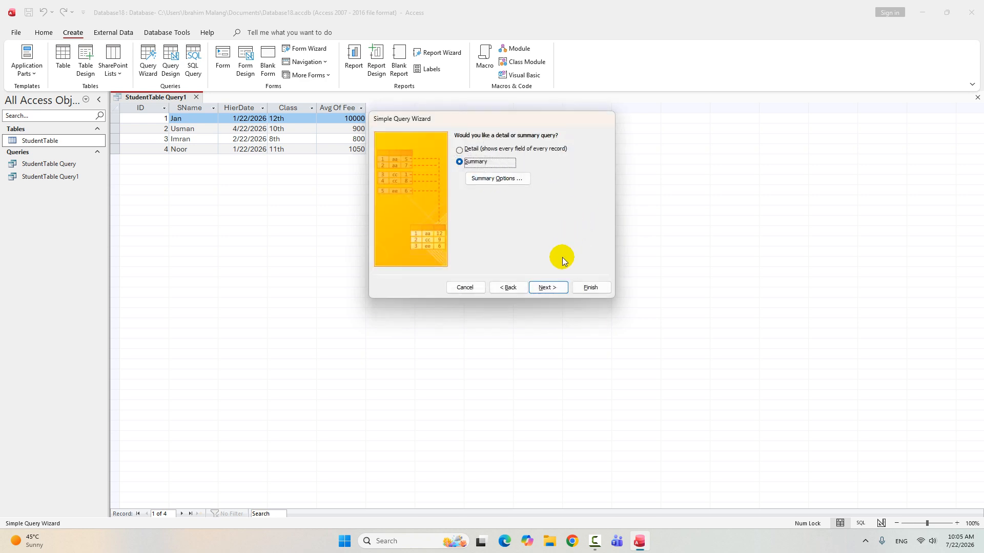
# Add a count of the records in StudentTable Query1 to the summary and finish the query with unique date/time grouping
pyautogui.click(484, 178)
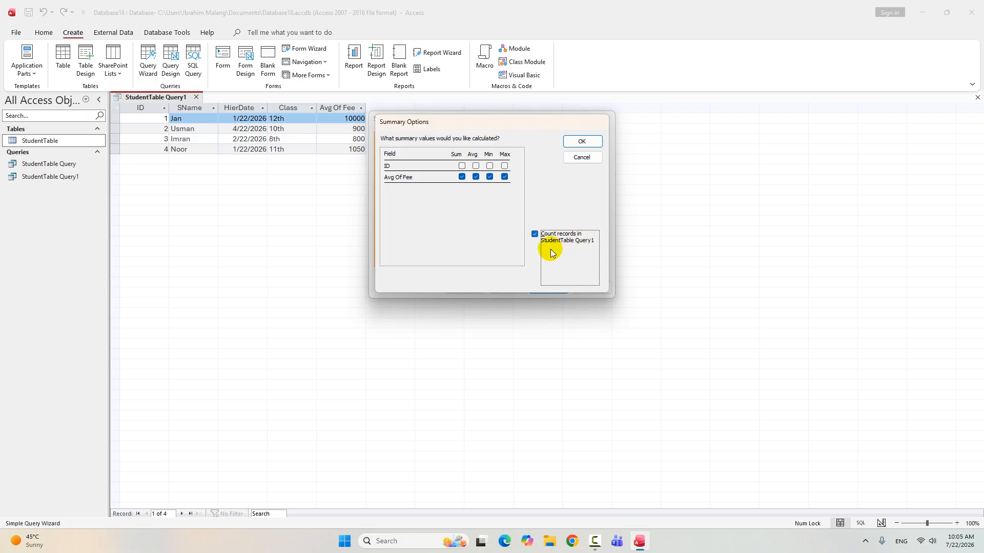
pyautogui.click(583, 142)
pyautogui.click(543, 286)
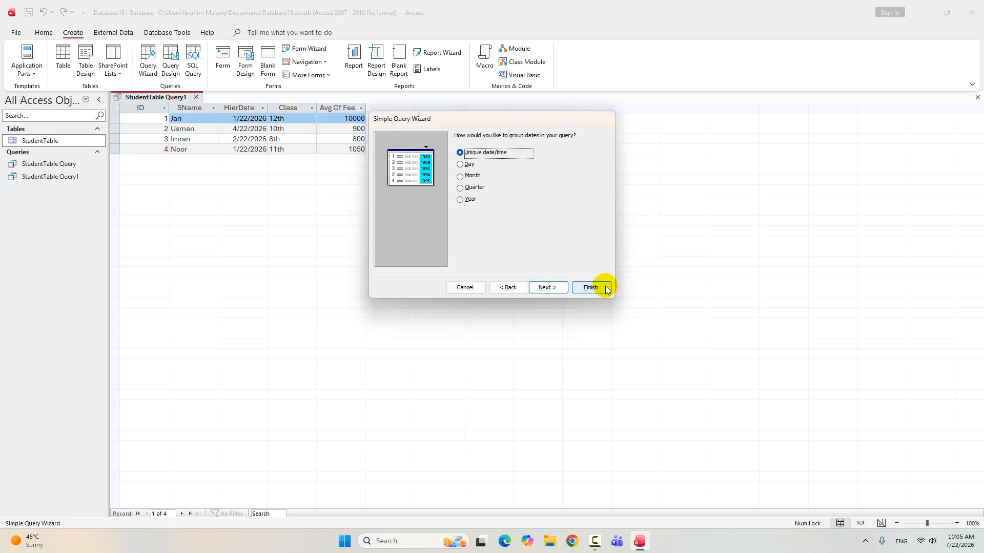
pyautogui.click(591, 285)
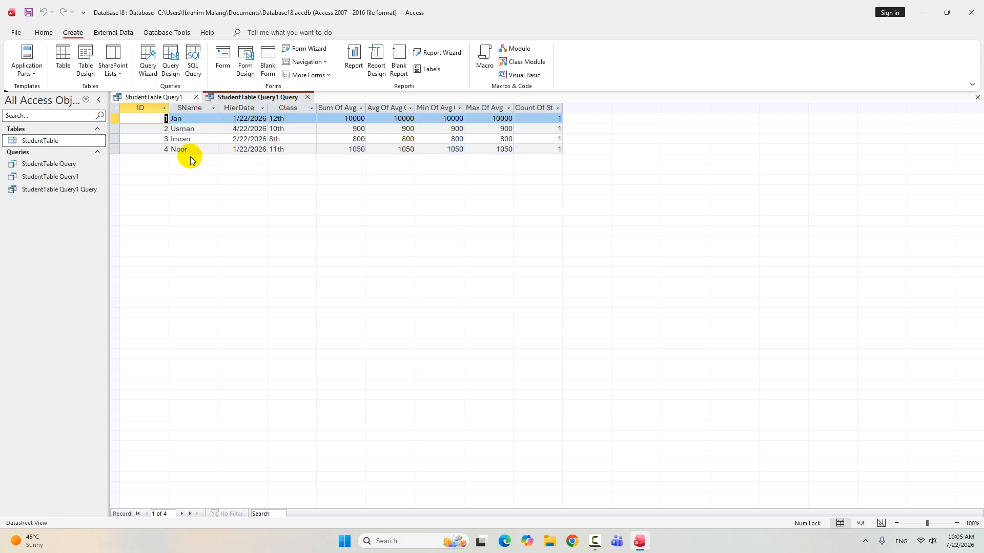
# Close the summary query, open StudentTable and start a fifth record with the student's name
pyautogui.click(976, 97)
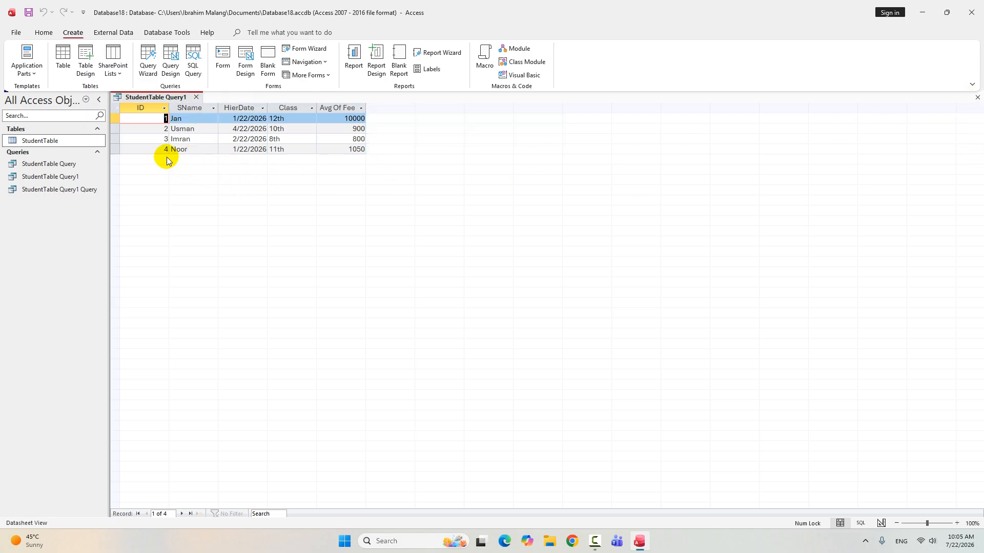
pyautogui.doubleClick(96, 145)
pyautogui.click(183, 157)
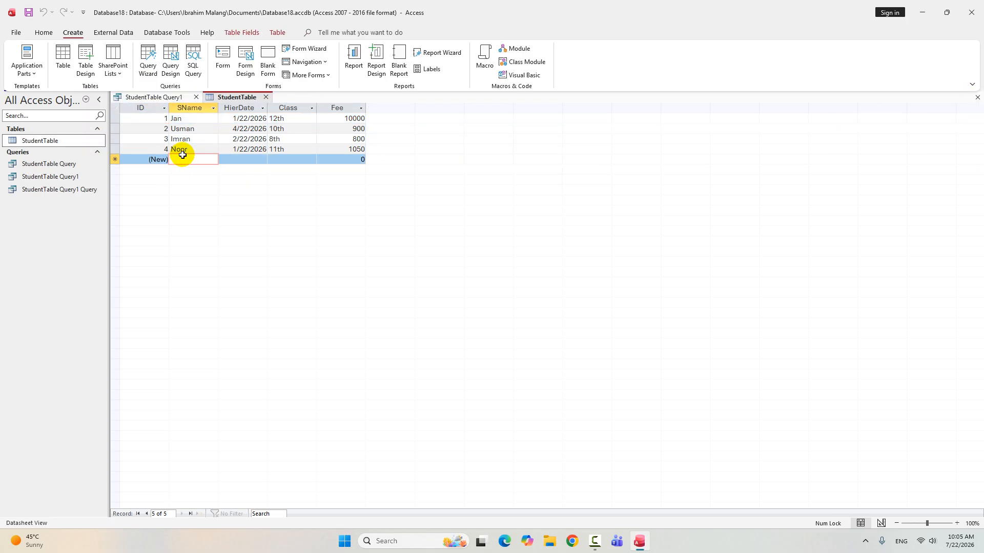
pyautogui.write('Jon')
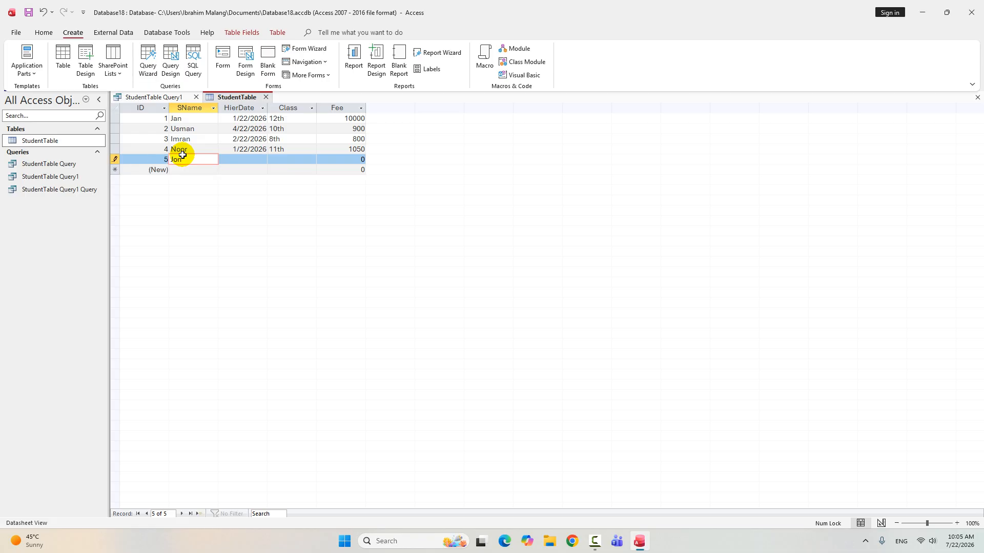
pyautogui.press('Tab')
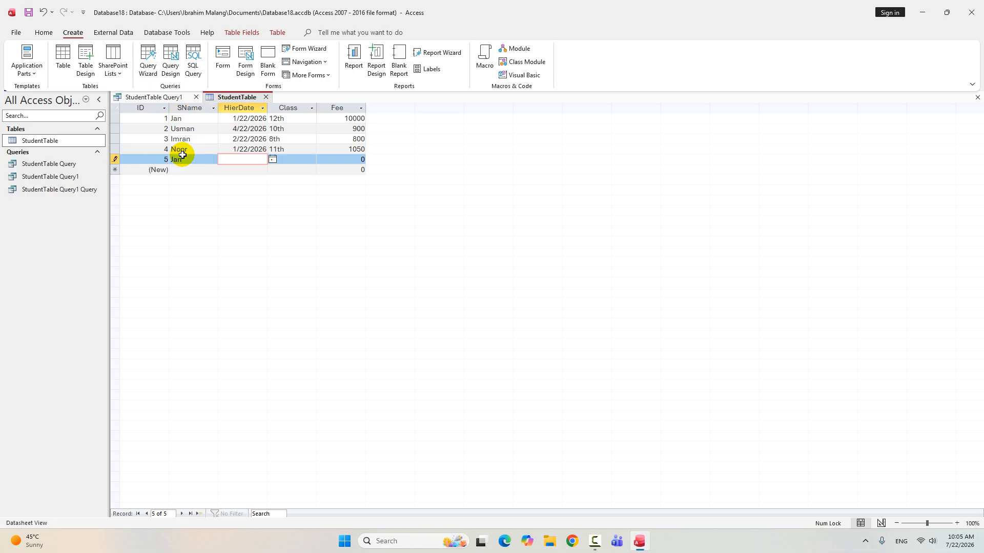
# Fill in the HierDate of the fifth StudentTable record as 1/22/2026
pyautogui.press('Up')
pyautogui.press('Up')
pyautogui.press('Up')
pyautogui.press('Up')
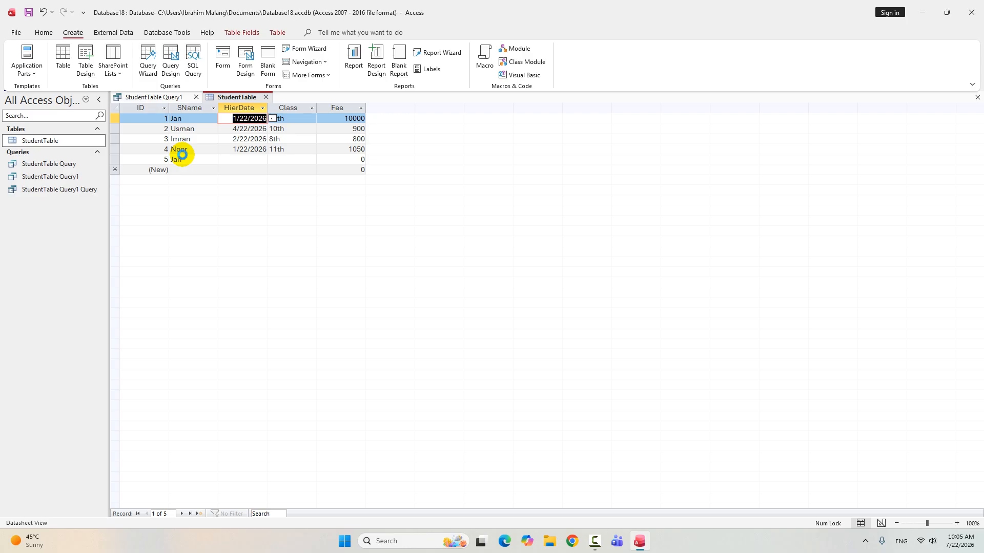
pyautogui.press('Down')
pyautogui.press('Down')
pyautogui.press('Down')
pyautogui.press('Down')
pyautogui.hotkey('ctrl', "'")
pyautogui.press('Tab')
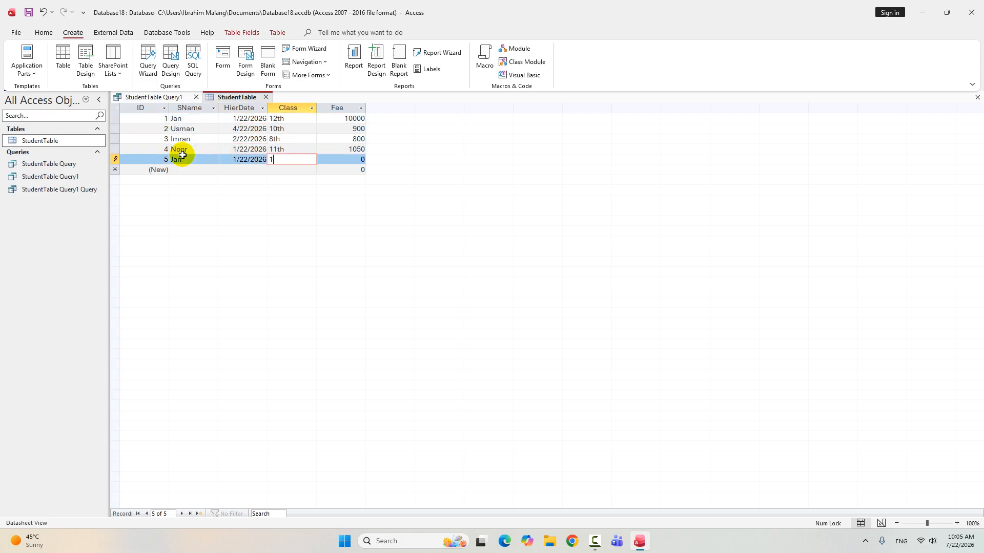
# Set the fifth record's Class to 11th and its Fee to 1050
pyautogui.write('11th')
pyautogui.press('Tab')
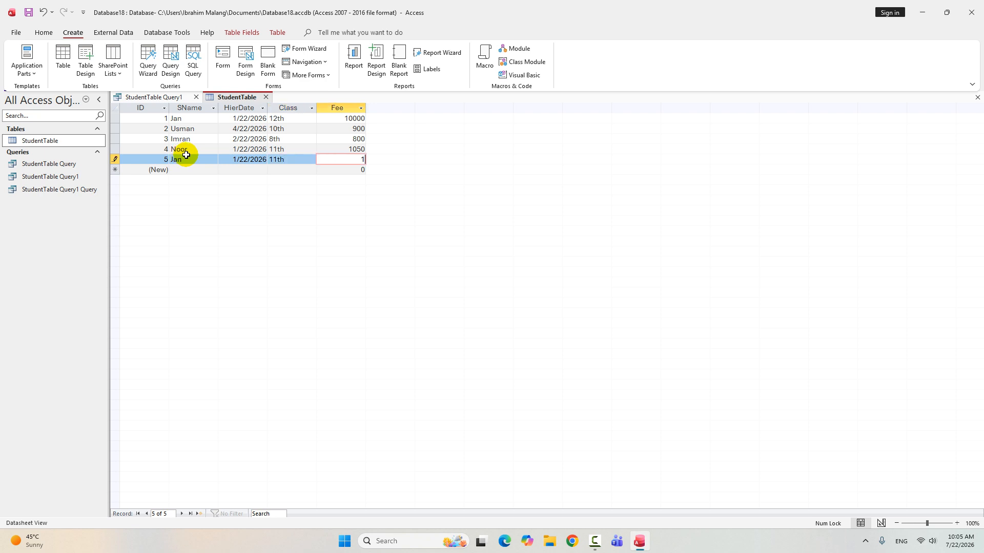
pyautogui.press('Tab')
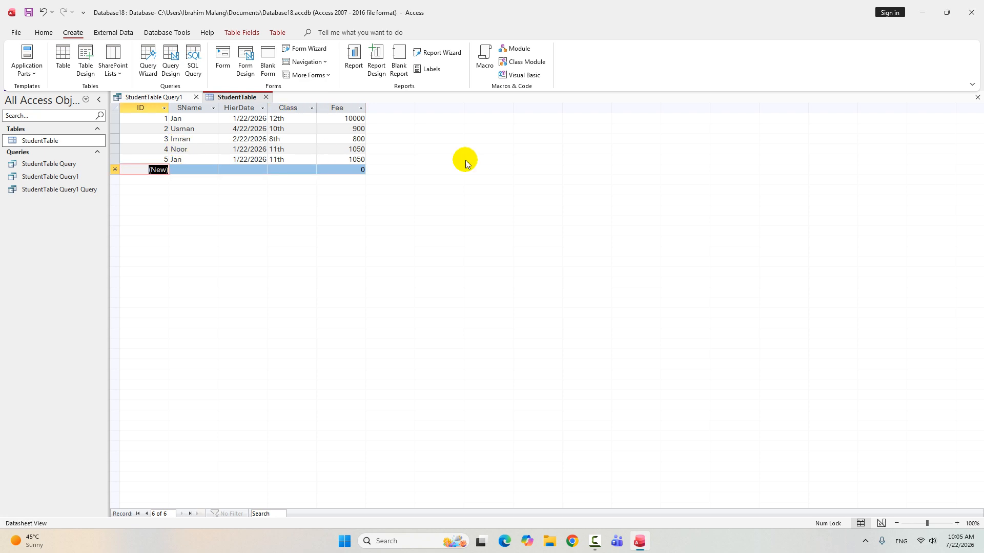
# Close StudentTable, reopen StudentTable Query1 Query and examine its Max, Min, Avg and Sum columns
pyautogui.click(977, 98)
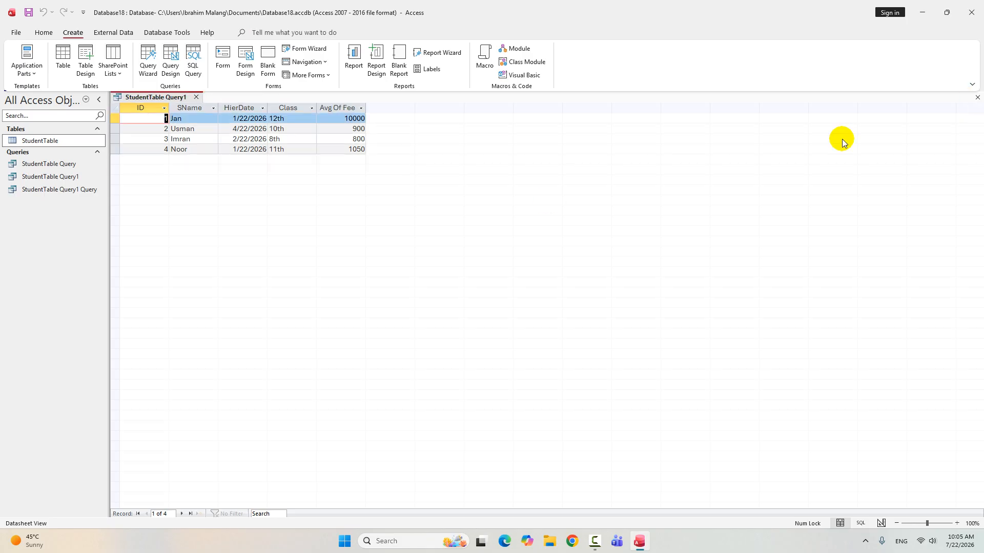
pyautogui.doubleClick(63, 191)
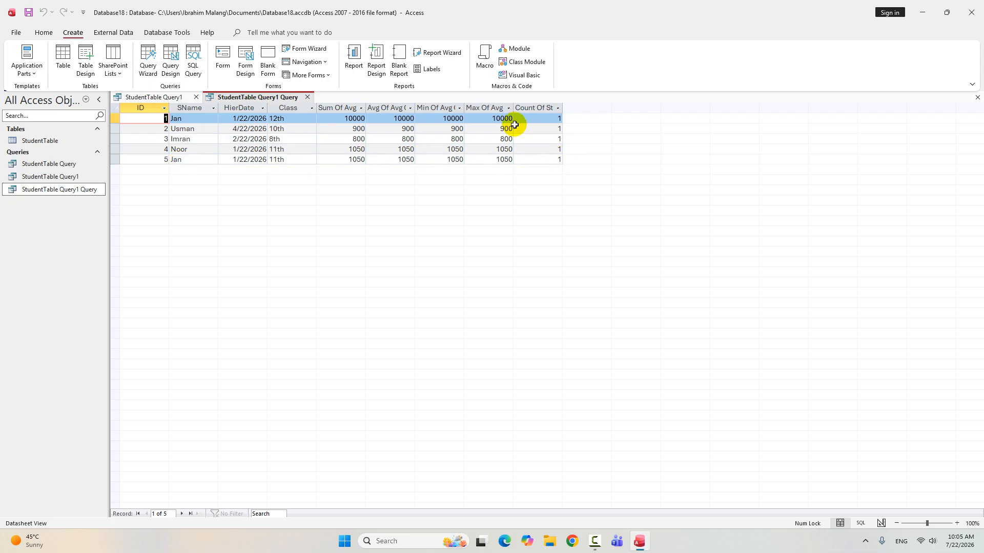
pyautogui.click(493, 107)
pyautogui.click(435, 108)
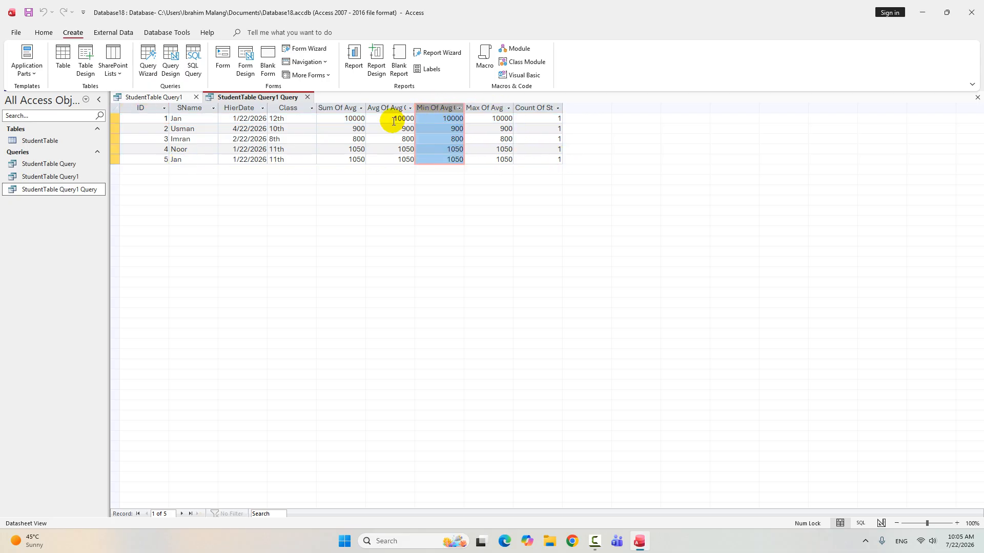
pyautogui.click(391, 108)
pyautogui.click(348, 108)
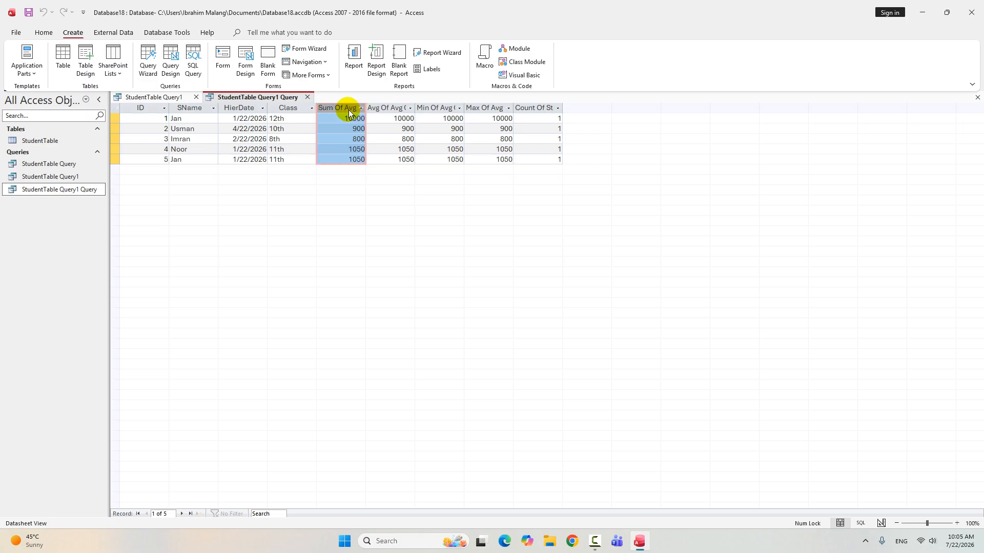
pyautogui.click(977, 97)
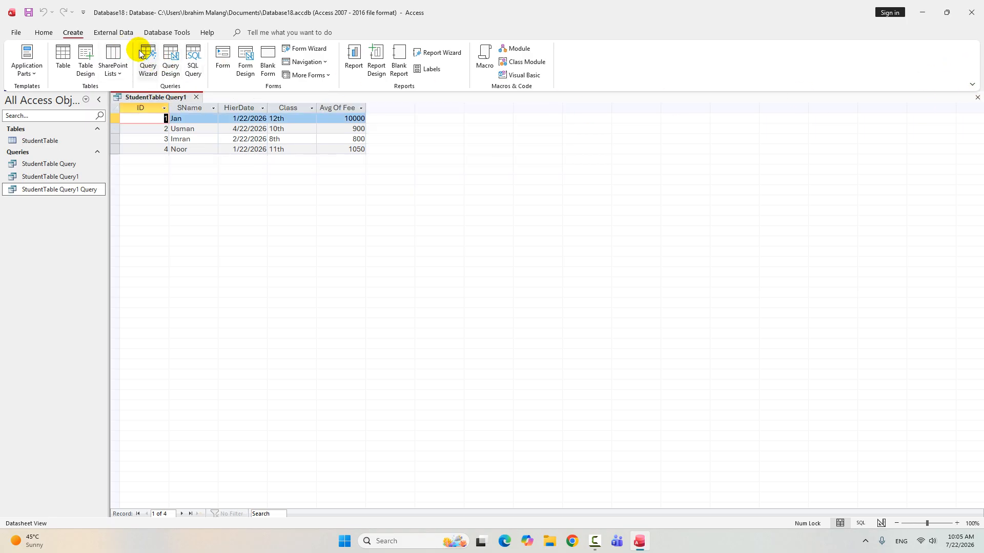
# Design a query containing all StudentTable fields, run it, and quit Access without saving it
pyautogui.click(171, 55)
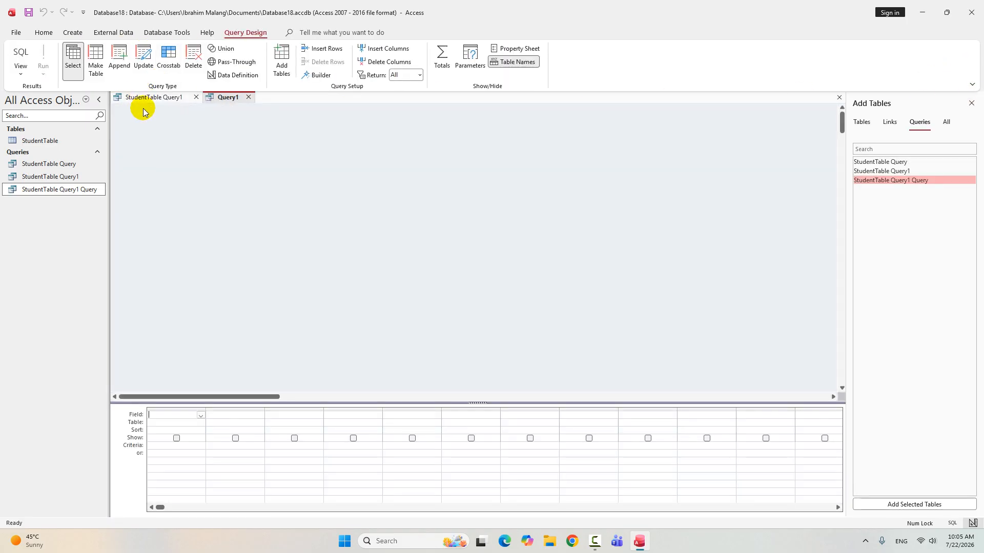
pyautogui.click(195, 97)
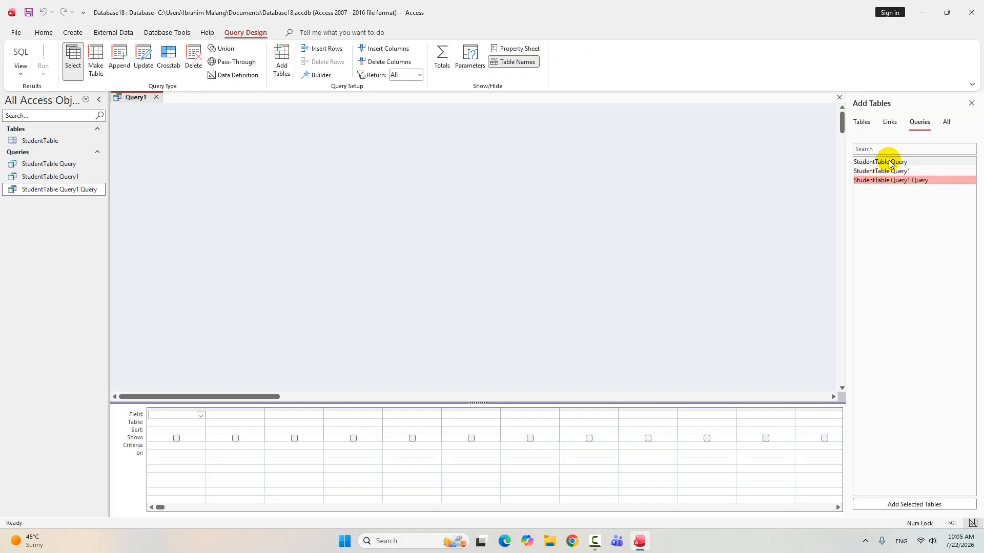
pyautogui.click(862, 122)
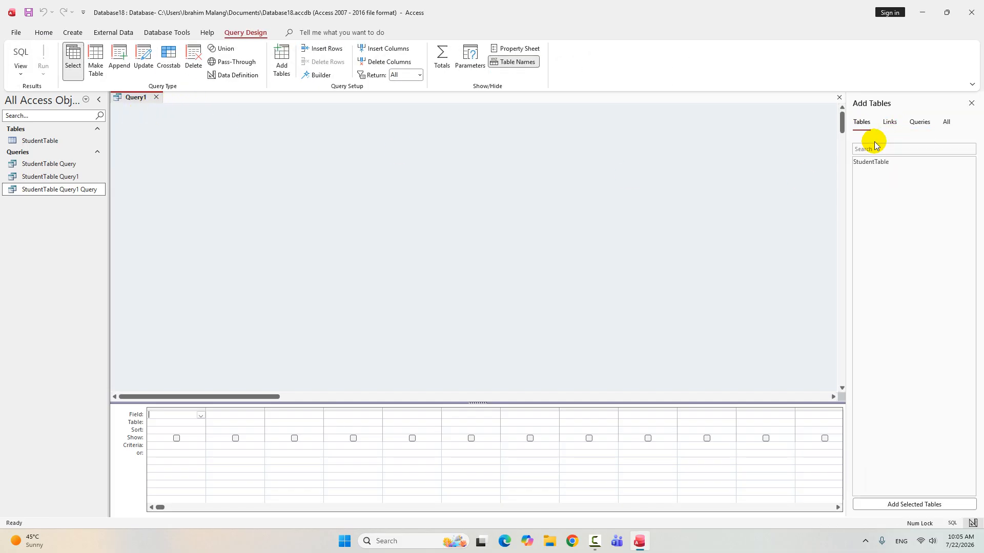
pyautogui.doubleClick(873, 161)
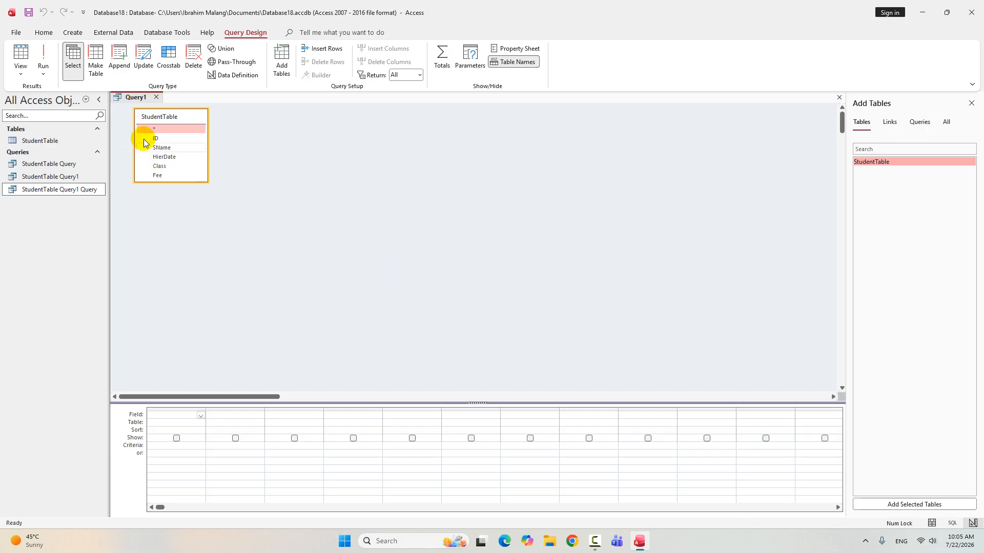
pyautogui.doubleClick(156, 118)
pyautogui.moveTo(153, 137); pyautogui.dragTo(183, 410)
pyautogui.click(41, 60)
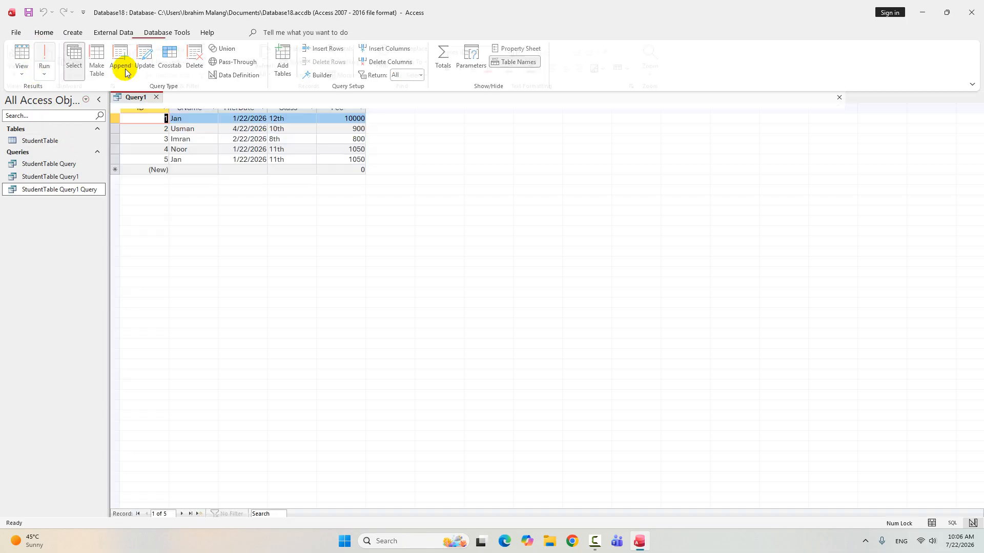
pyautogui.click(972, 14)
pyautogui.click(521, 288)
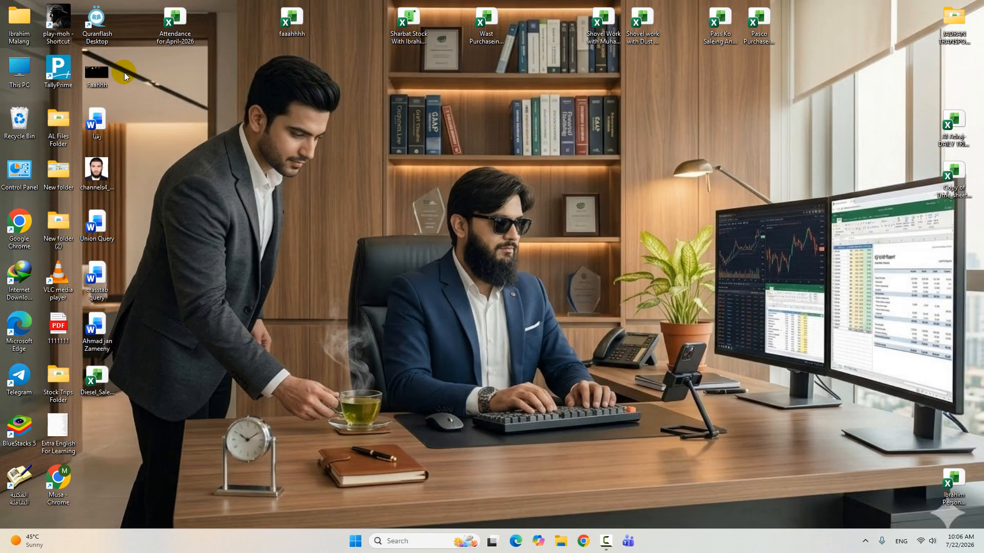
# Reopen Database18 in Access and enable its blocked content
pyautogui.click(424, 540)
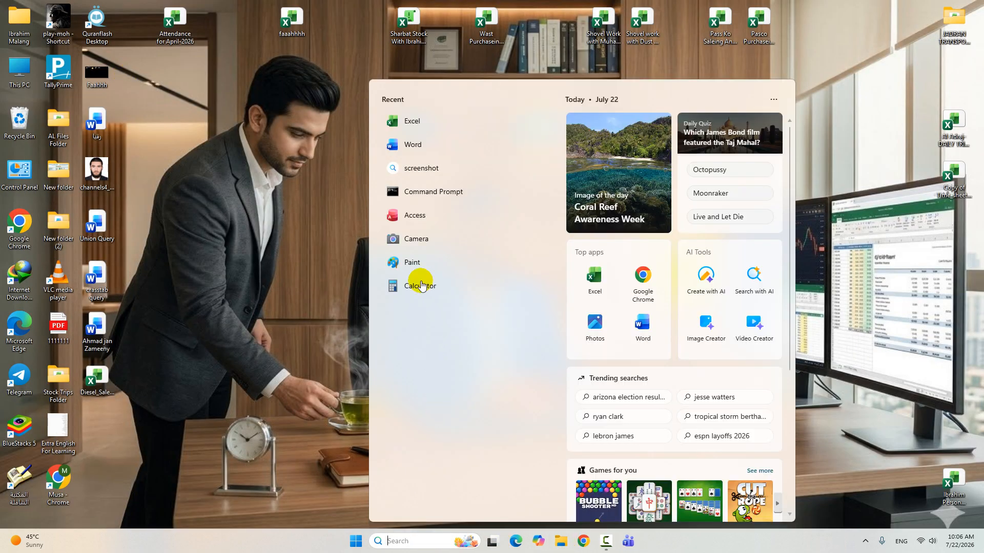
pyautogui.click(422, 224)
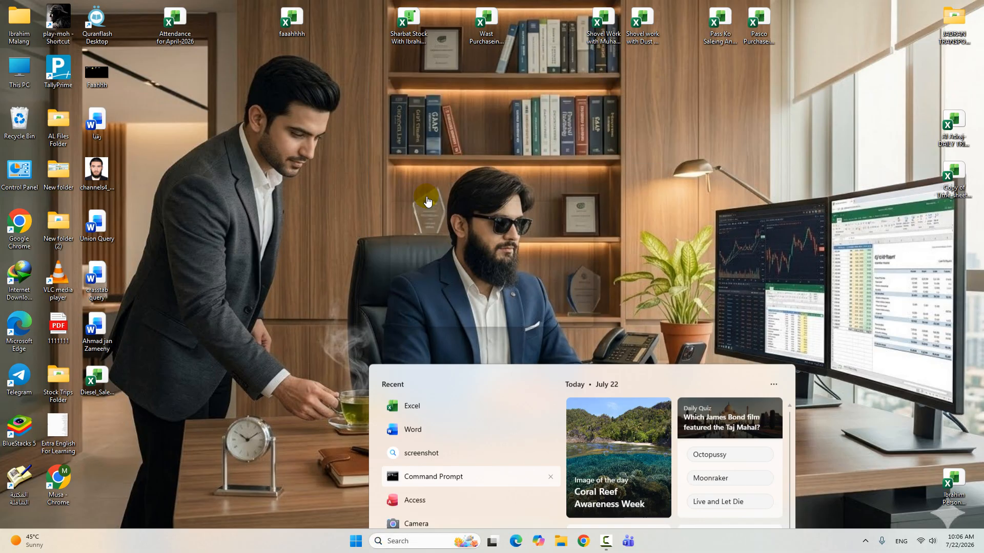
pyautogui.click(246, 149)
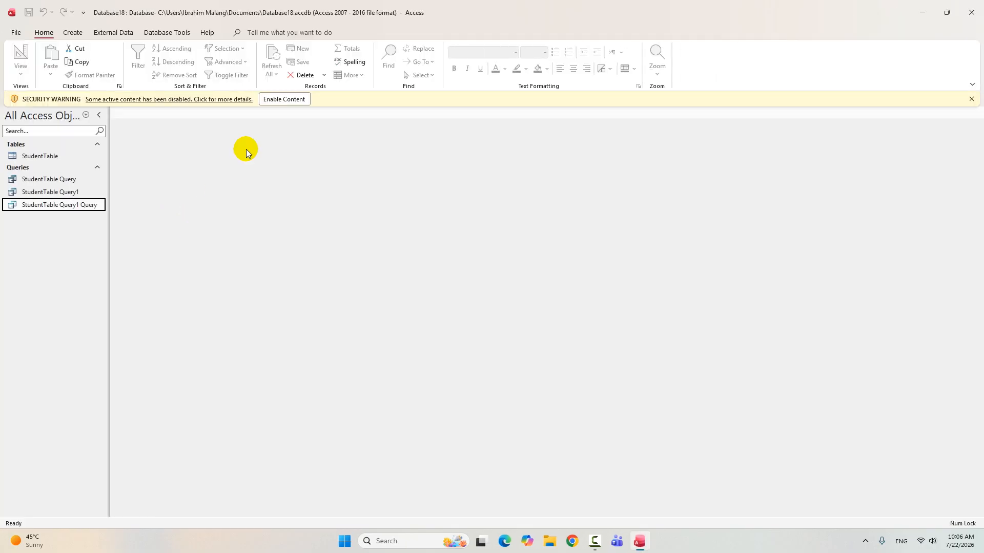
pyautogui.click(281, 100)
pyautogui.click(20, 140)
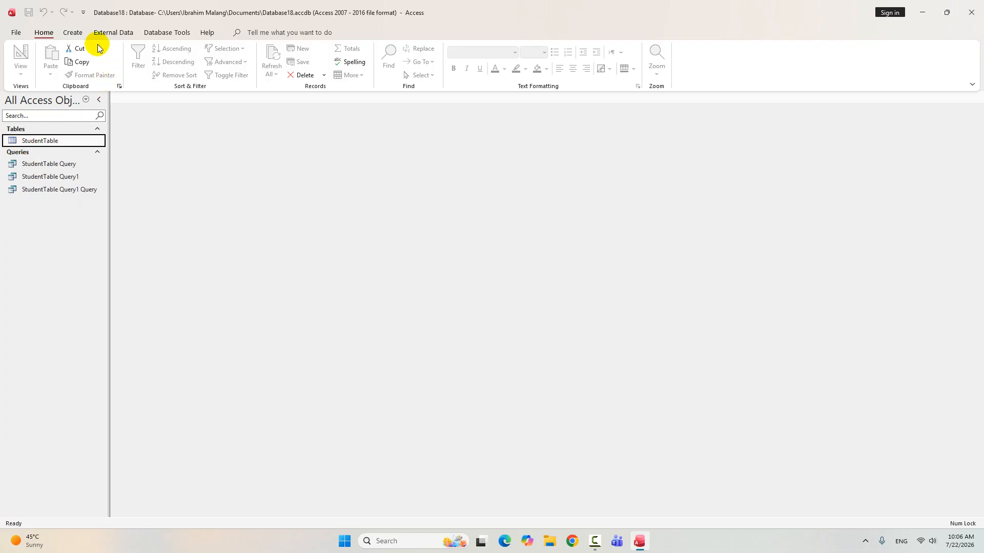
pyautogui.click(73, 32)
pyautogui.click(594, 540)
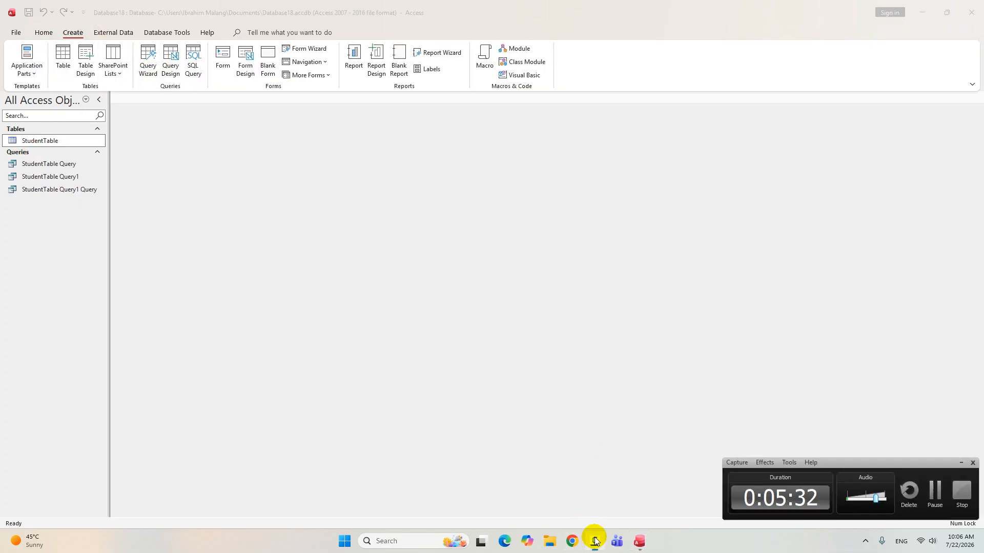
pyautogui.click(148, 57)
pyautogui.click(543, 166)
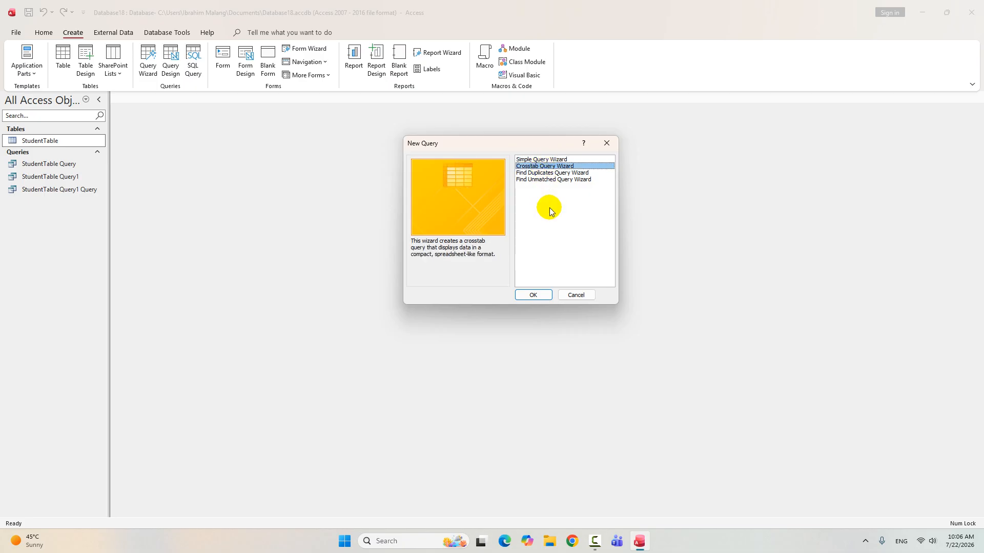
pyautogui.click(533, 295)
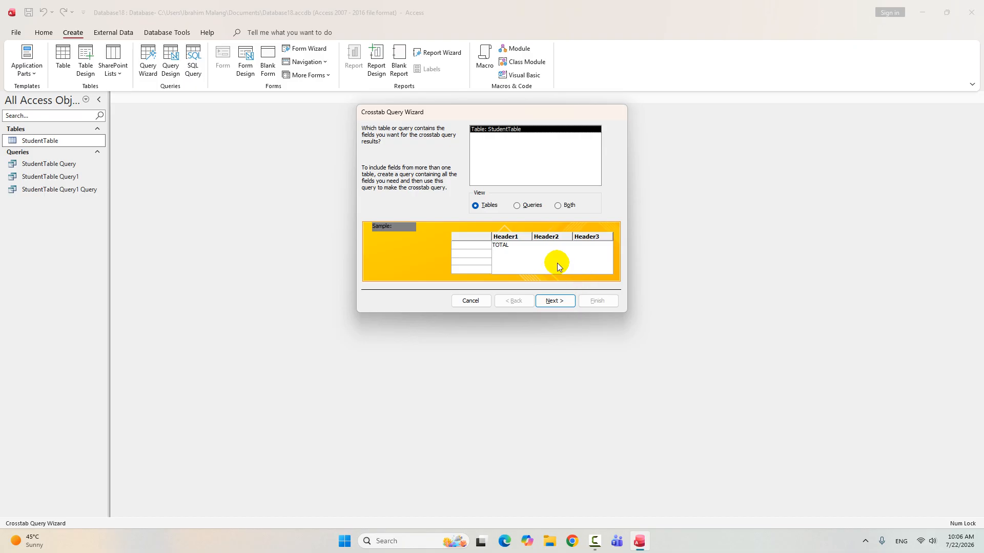
pyautogui.click(469, 301)
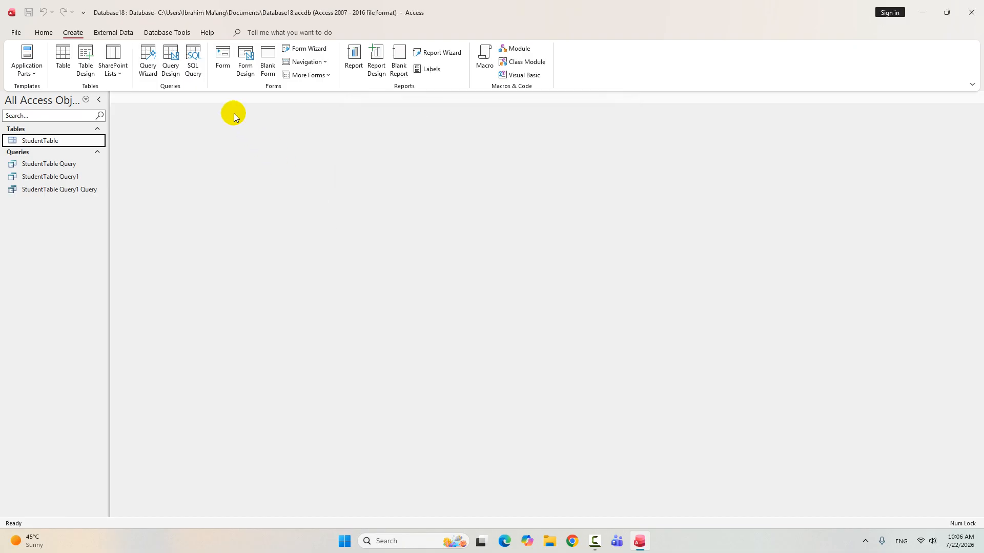
# Start a new query with the Crosstab Query Wizard, based on StudentTable
pyautogui.click(156, 59)
pyautogui.click(543, 166)
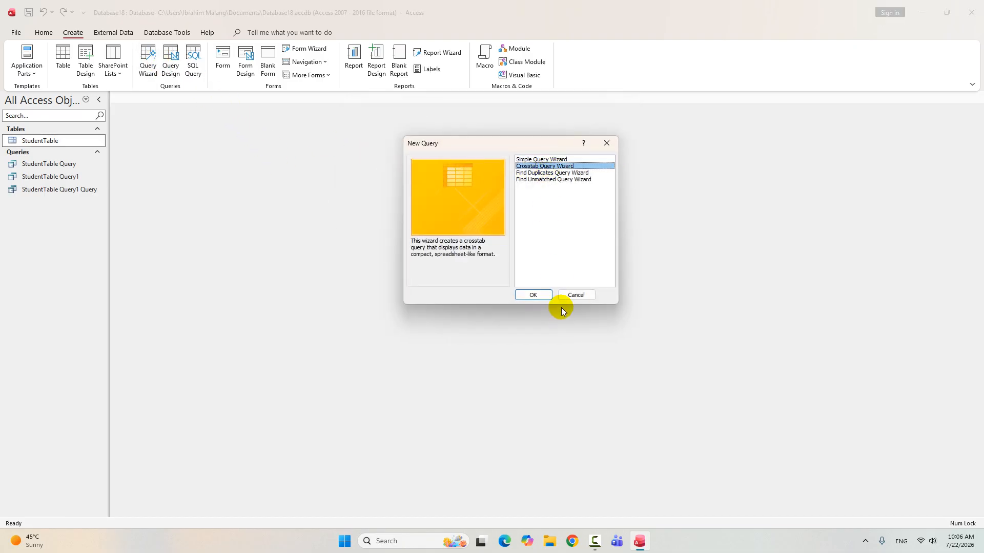
pyautogui.click(538, 295)
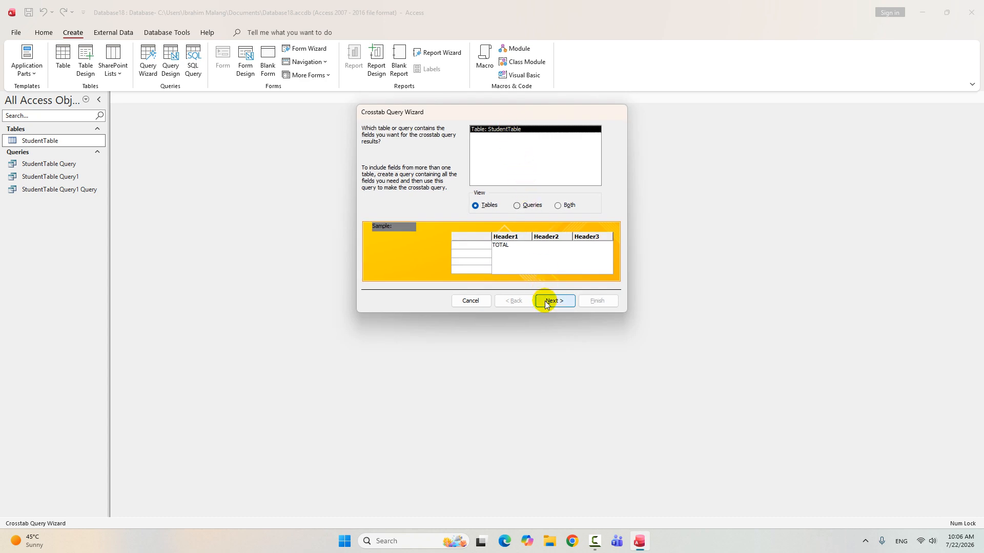
pyautogui.click(546, 302)
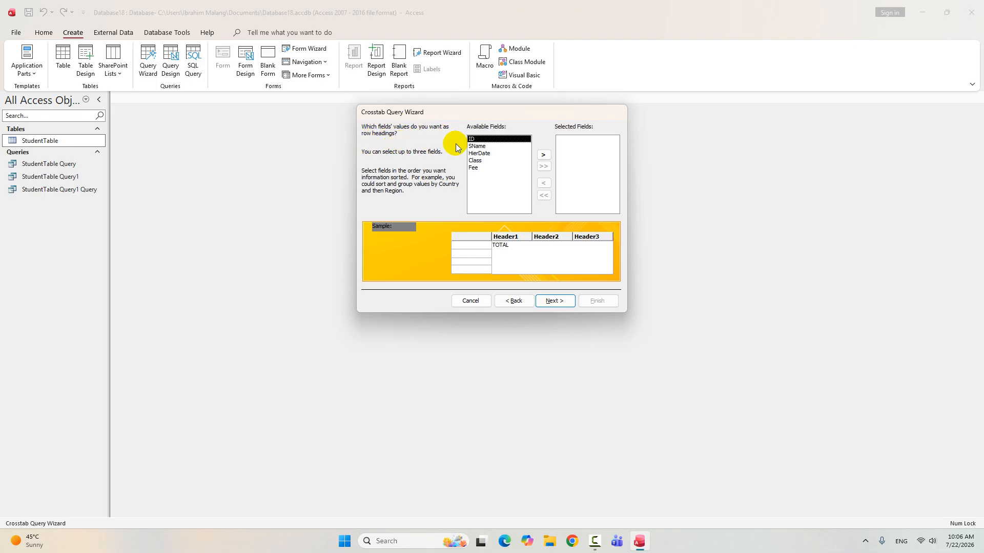
# Use SName and HierDate as the crosstab's row headings and Class as its column headings
pyautogui.click(478, 146)
pyautogui.click(543, 154)
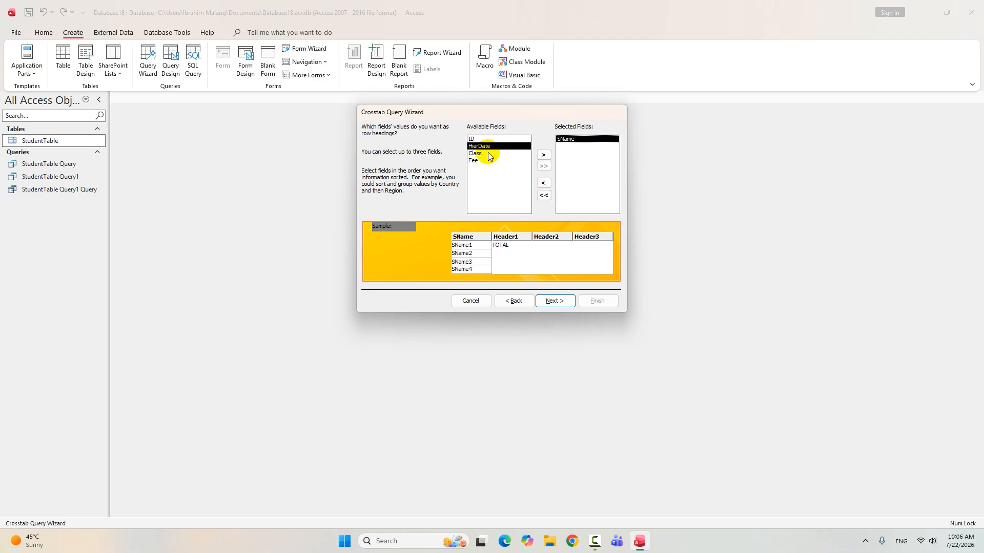
pyautogui.click(544, 155)
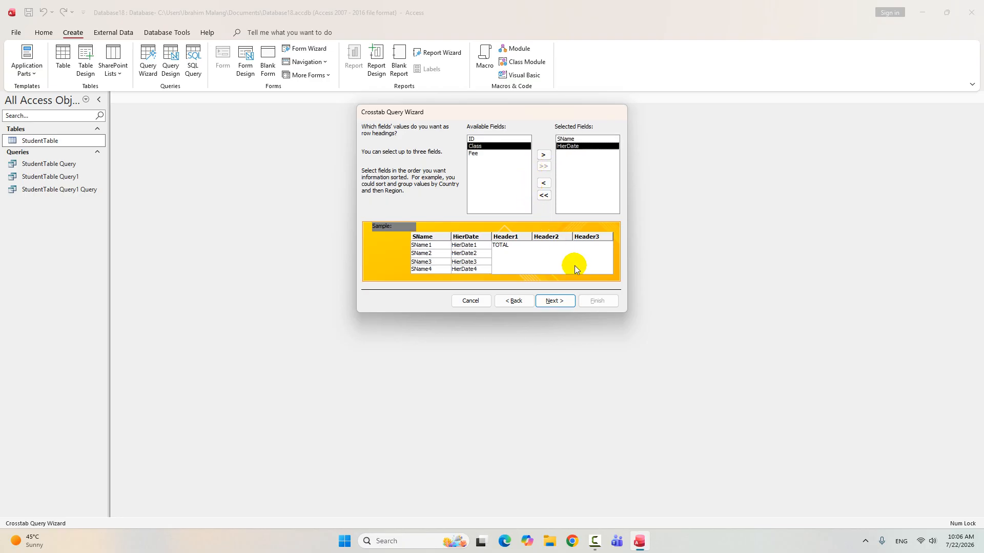
pyautogui.click(561, 304)
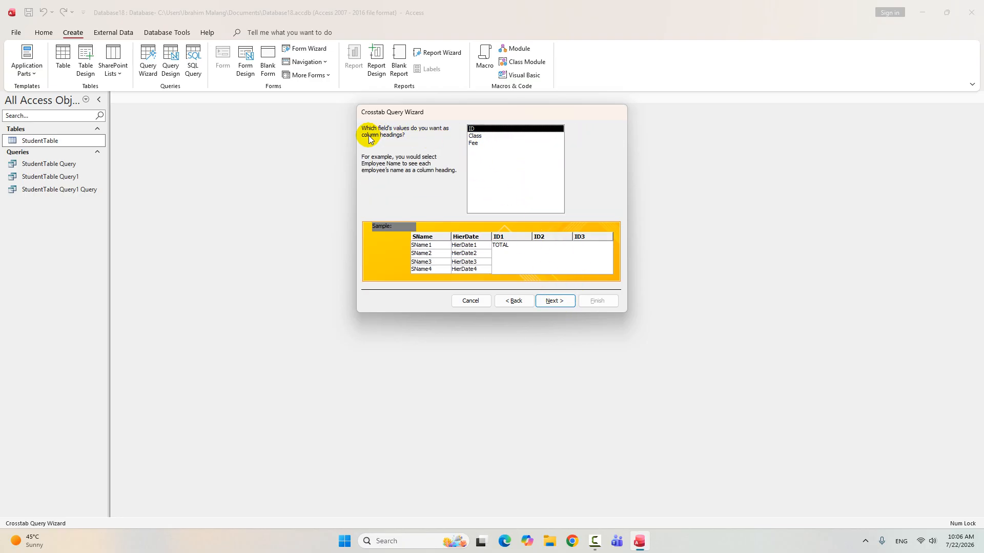
pyautogui.click(472, 136)
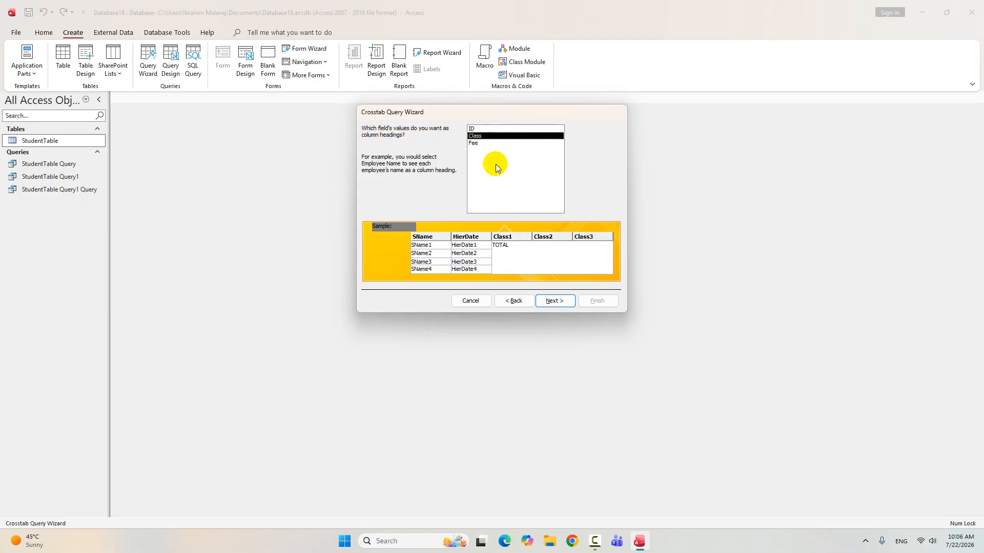
pyautogui.click(559, 302)
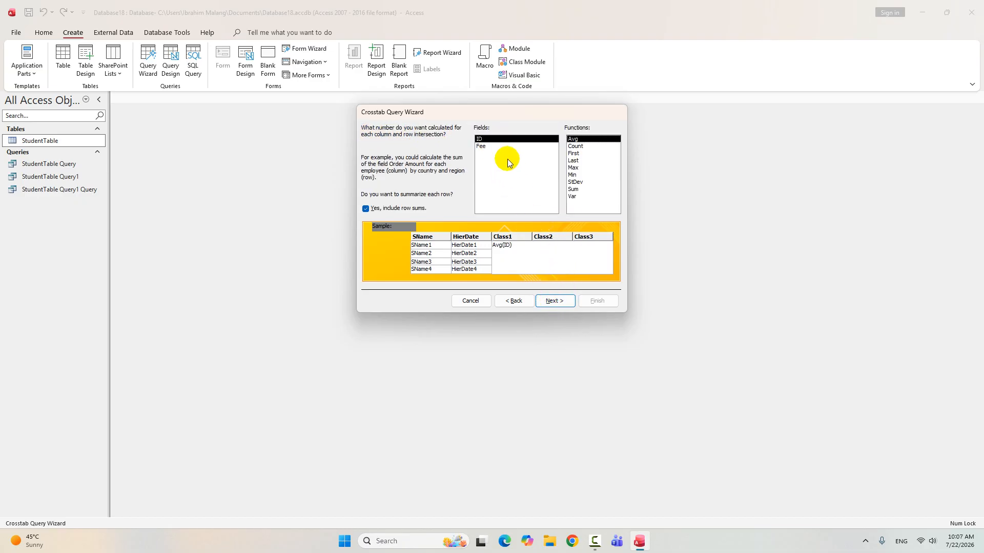
# Calculate the Sum of Fee at the crosstab's intersections, keep row sums, and finish the query with its default name to view it
pyautogui.click(490, 146)
pyautogui.click(580, 190)
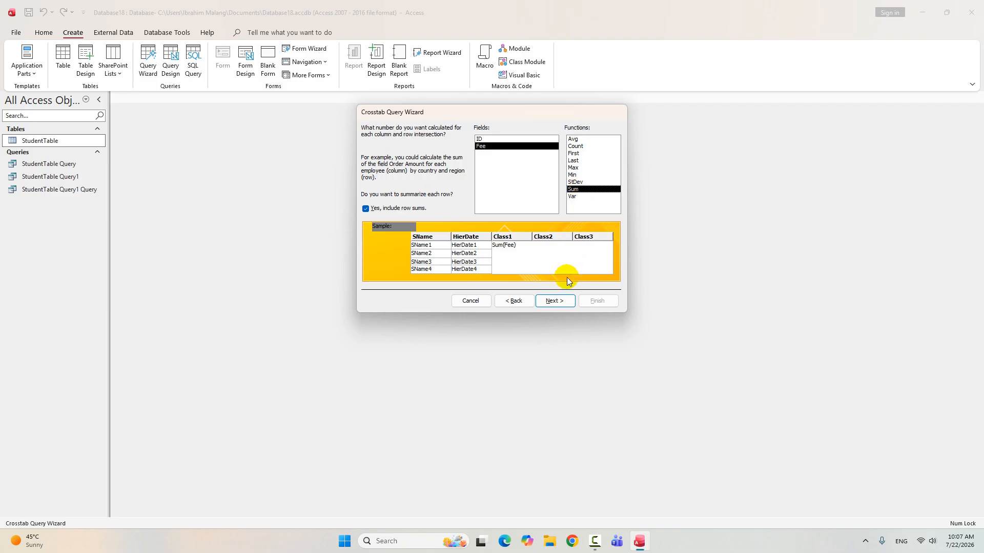
pyautogui.click(555, 302)
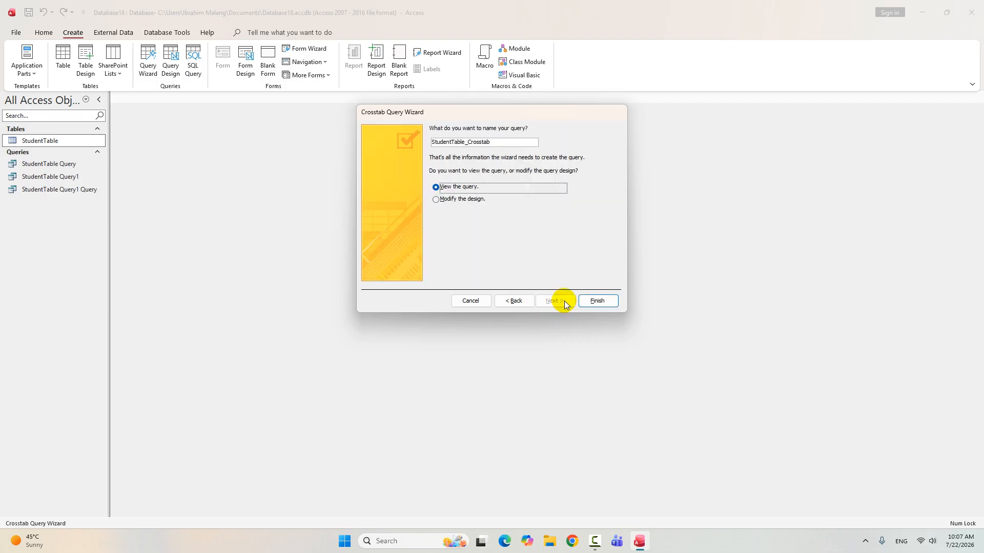
pyautogui.click(597, 301)
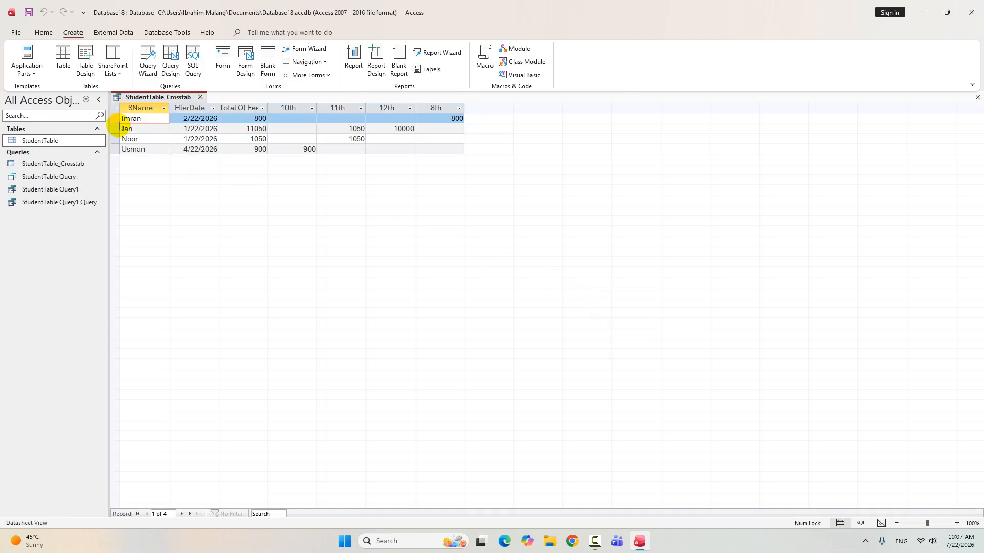
# Examine the crosstab's class columns, total fees and hire dates for each student, and close the query
pyautogui.click(291, 109)
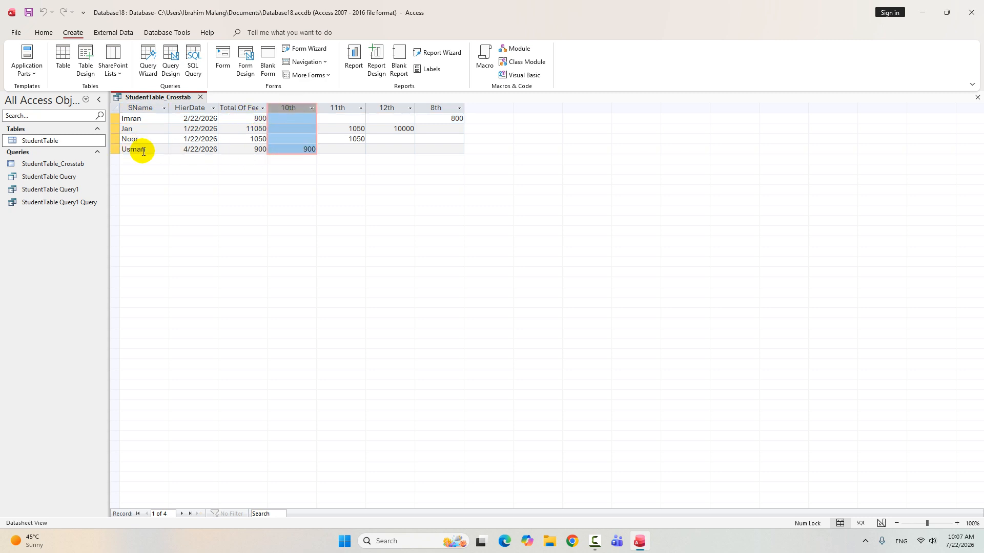
pyautogui.moveTo(127, 139); pyautogui.dragTo(139, 139)
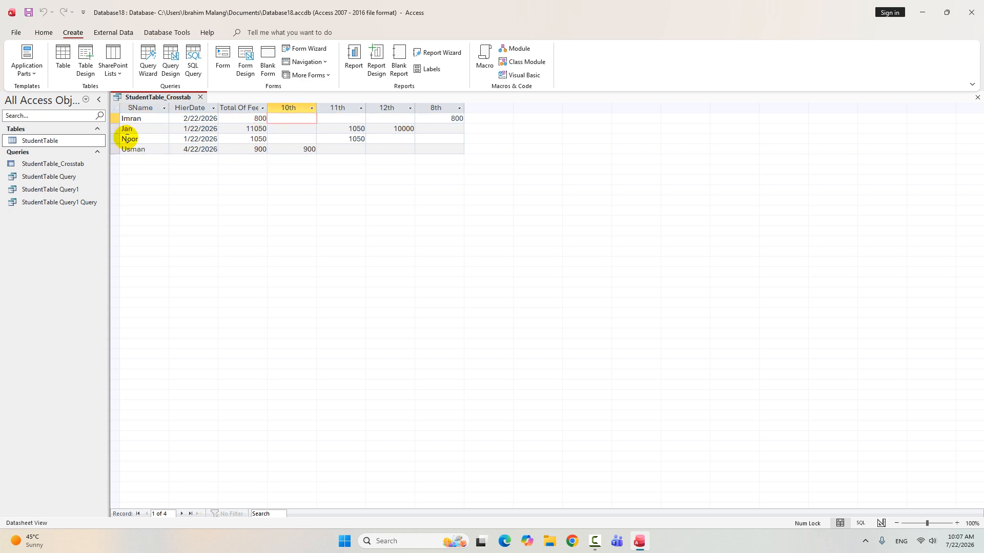
pyautogui.click(334, 136)
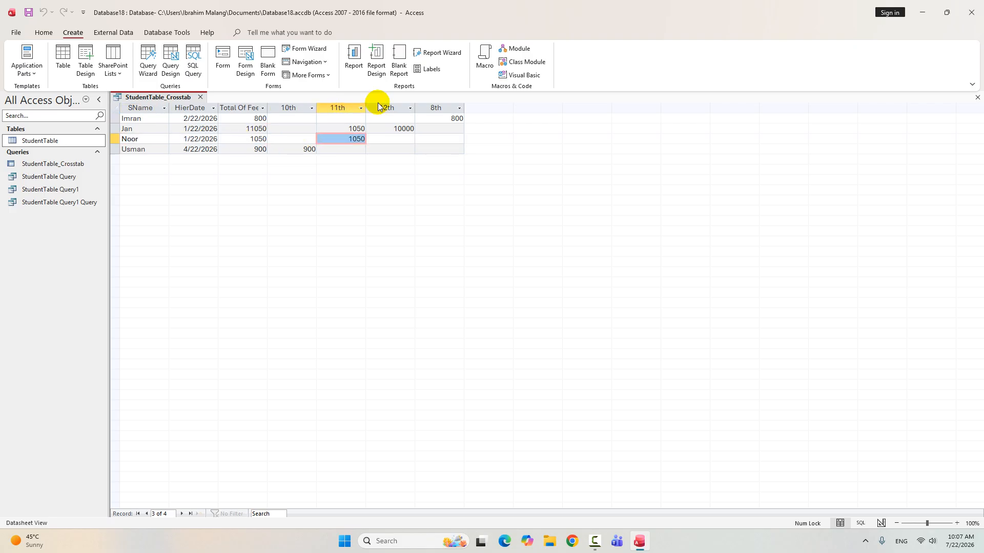
pyautogui.click(428, 108)
pyautogui.click(262, 108)
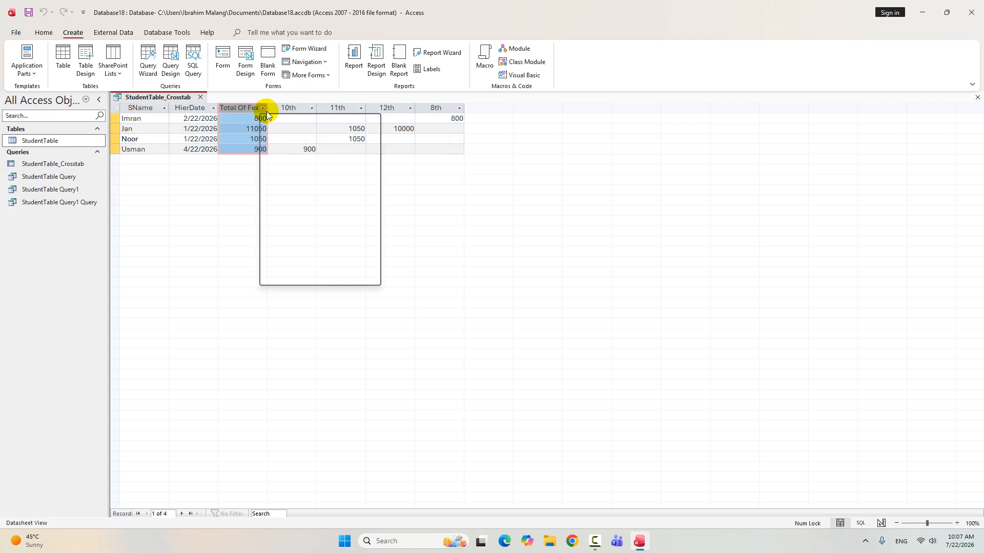
pyautogui.click(230, 124)
pyautogui.click(202, 129)
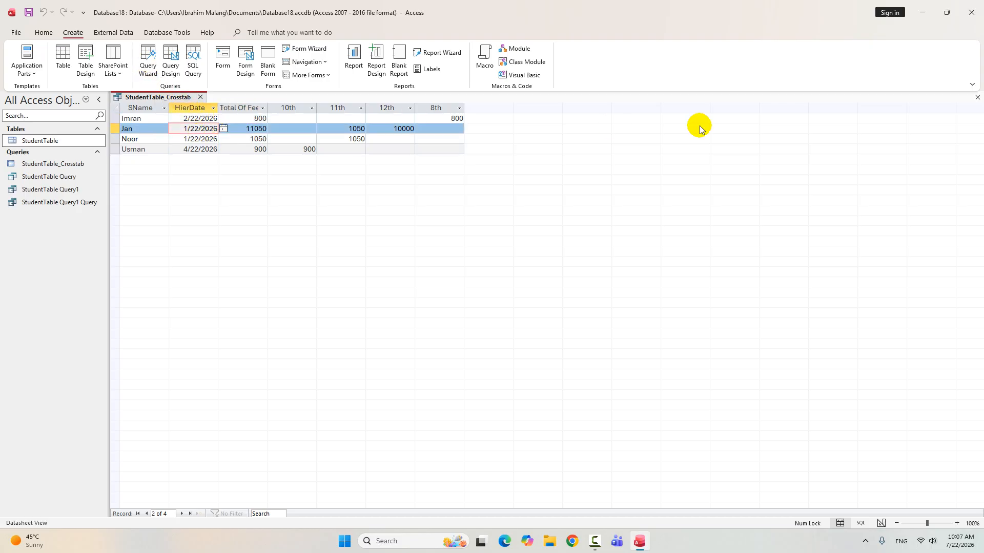
pyautogui.click(976, 98)
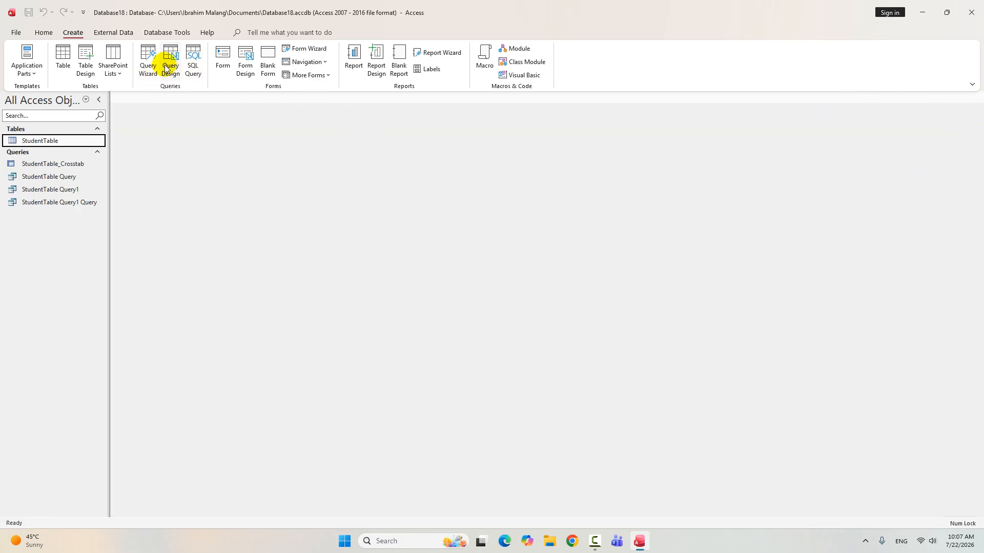
# Start a second query with the Crosstab Query Wizard, again based on StudentTable
pyautogui.click(147, 55)
pyautogui.click(545, 173)
pyautogui.click(543, 166)
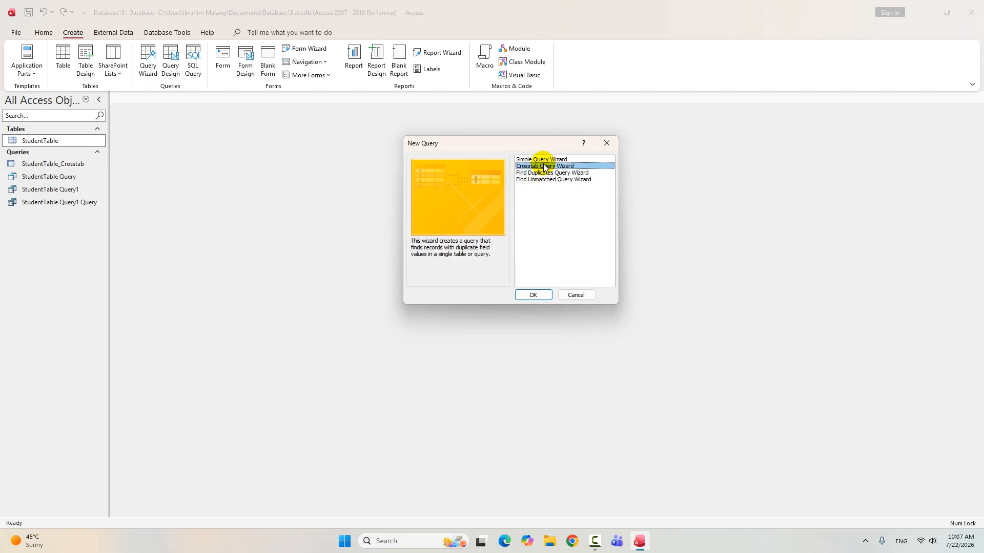
pyautogui.click(533, 295)
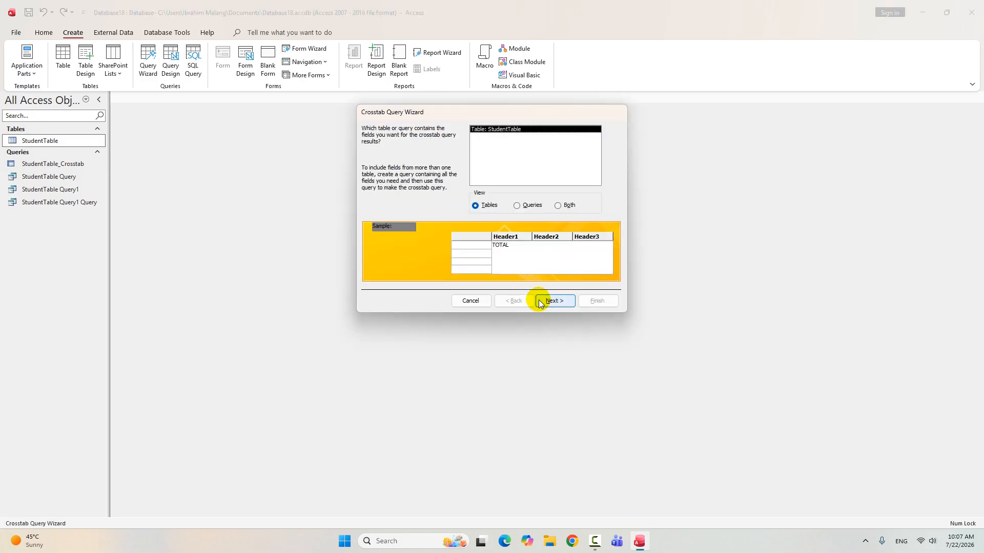
pyautogui.click(540, 301)
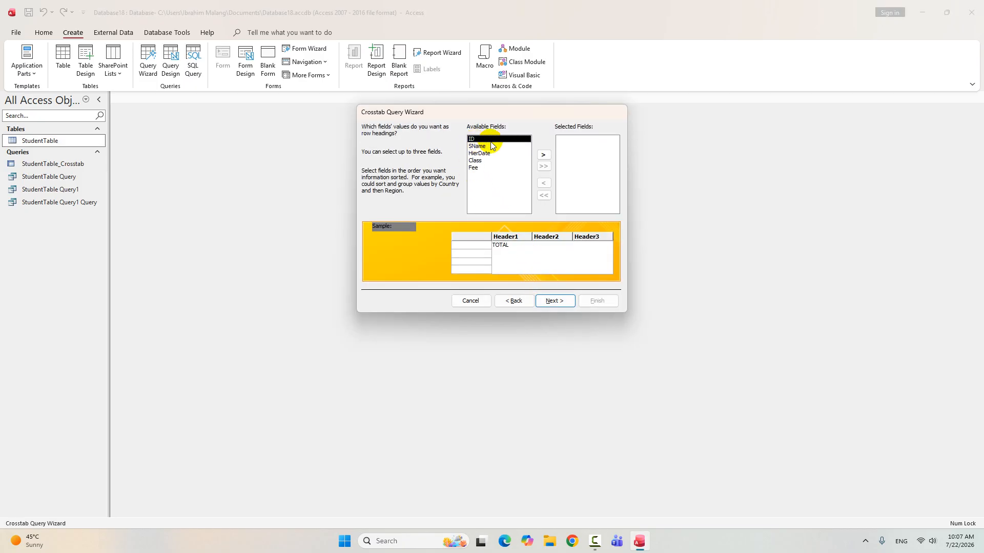
# Use ID, SName and HierDate as the second crosstab's row headings and Class as its column headings
pyautogui.click(544, 155)
pyautogui.click(544, 155)
pyautogui.click(544, 155)
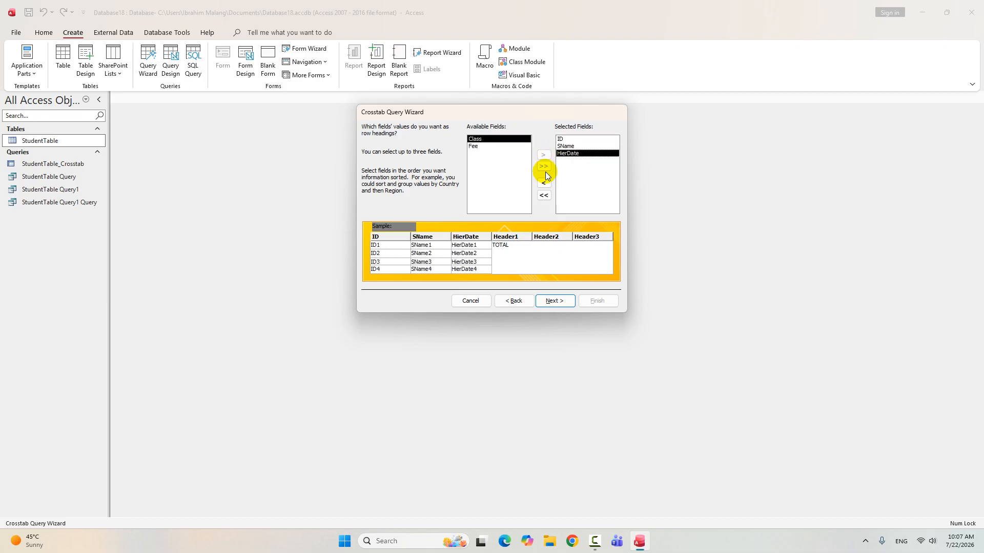
pyautogui.click(552, 301)
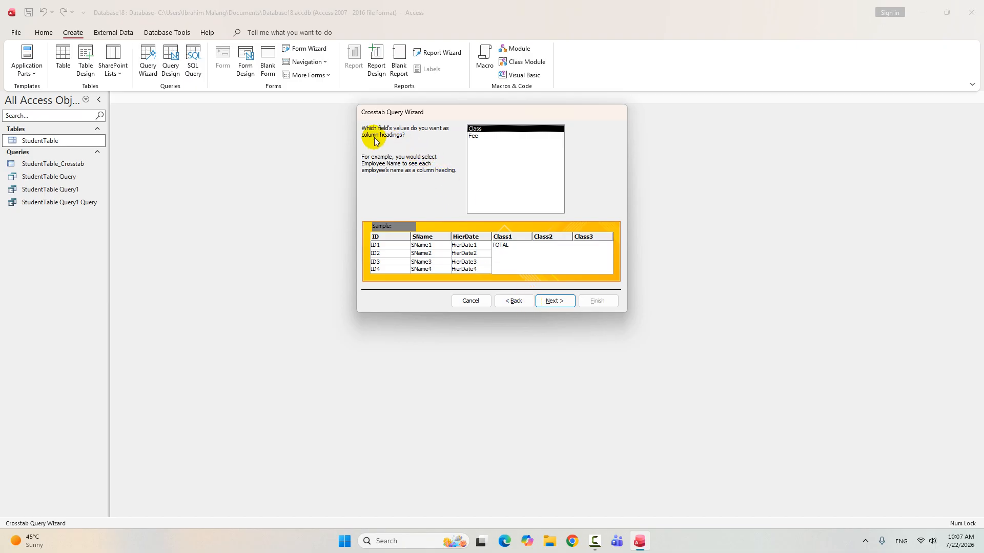
pyautogui.click(547, 301)
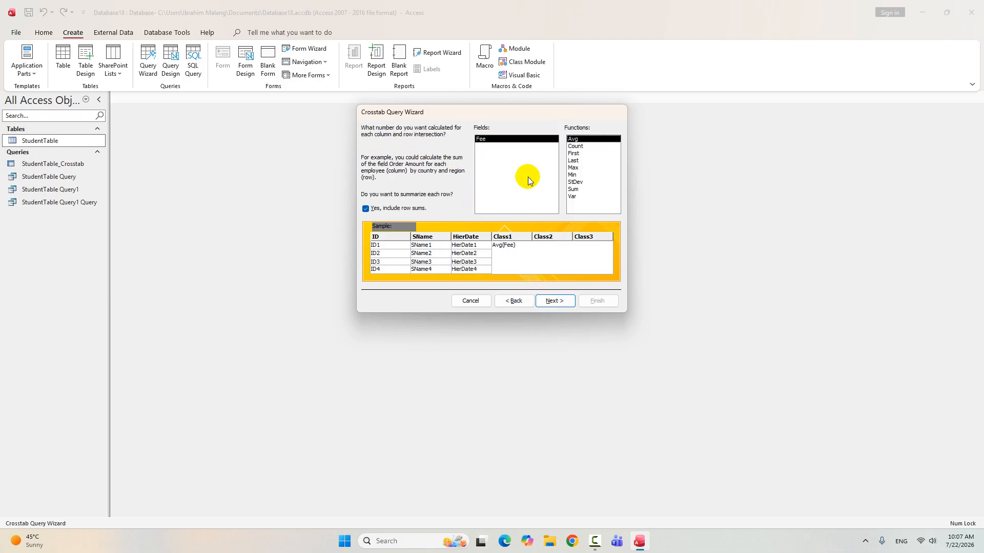
# Summarize Fee with the Sum function in the second crosstab and finish it under the default name
pyautogui.click(573, 189)
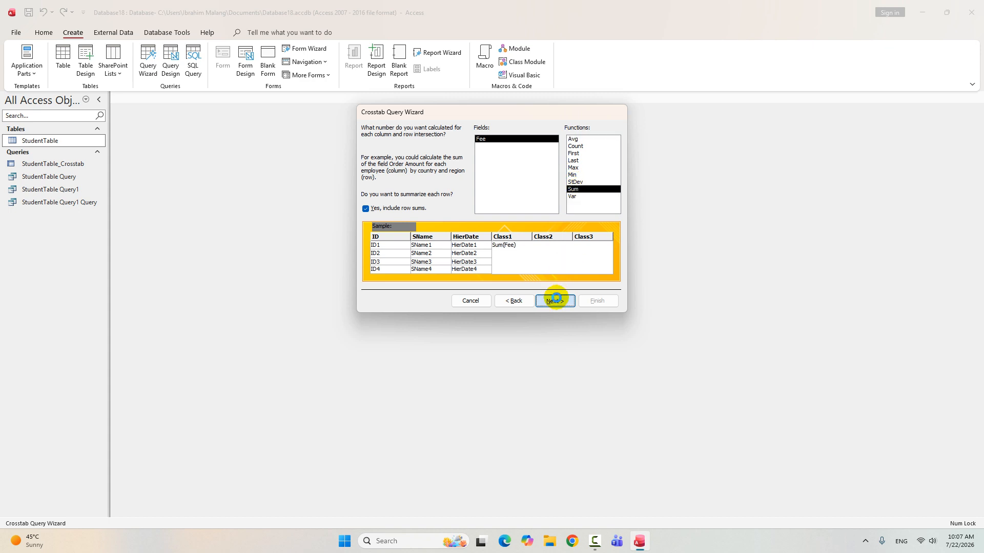
pyautogui.click(555, 301)
pyautogui.click(598, 300)
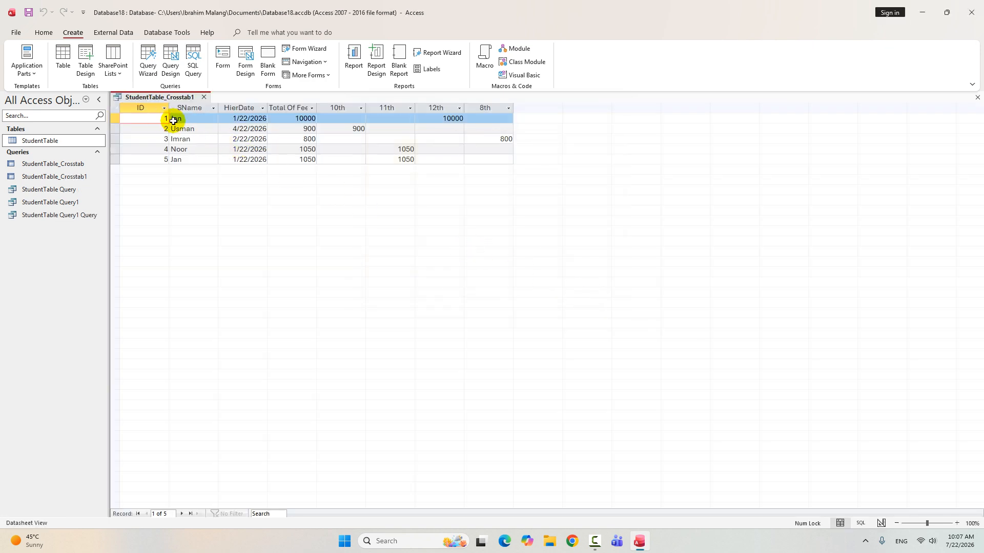
# Examine the 10th, 11th, 12th and 8th class columns of the second crosstab and close it
pyautogui.click(346, 106)
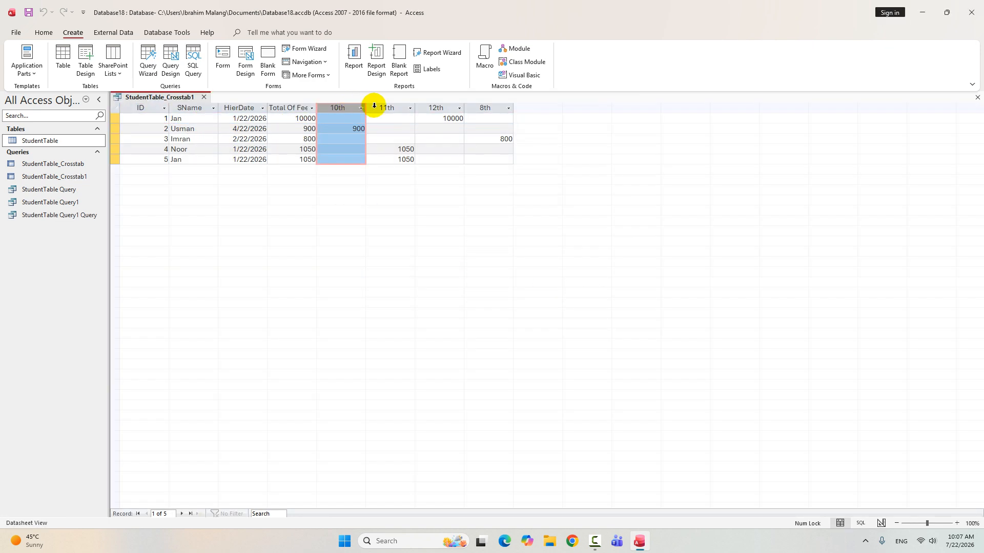
pyautogui.click(386, 107)
pyautogui.click(431, 106)
pyautogui.click(484, 108)
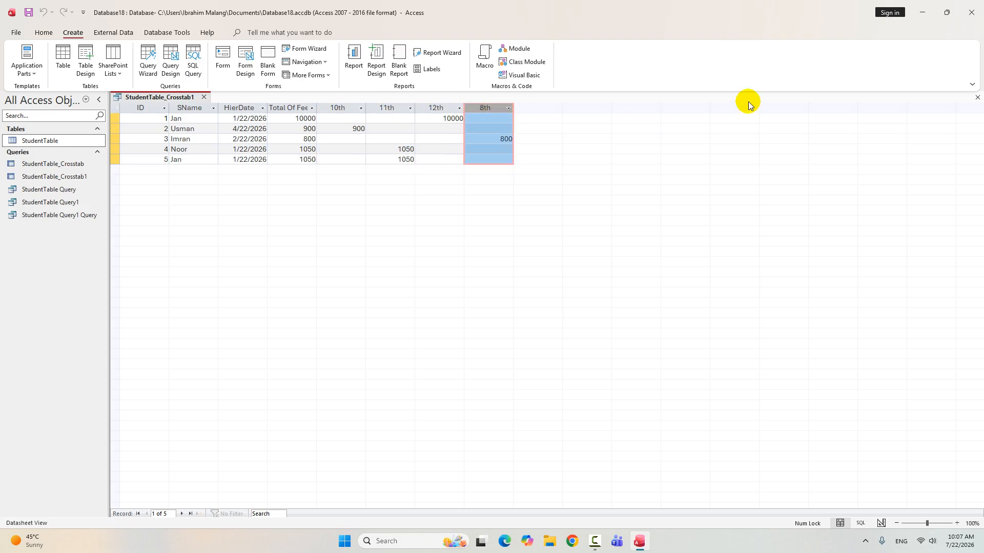
pyautogui.click(976, 97)
pyautogui.click(148, 58)
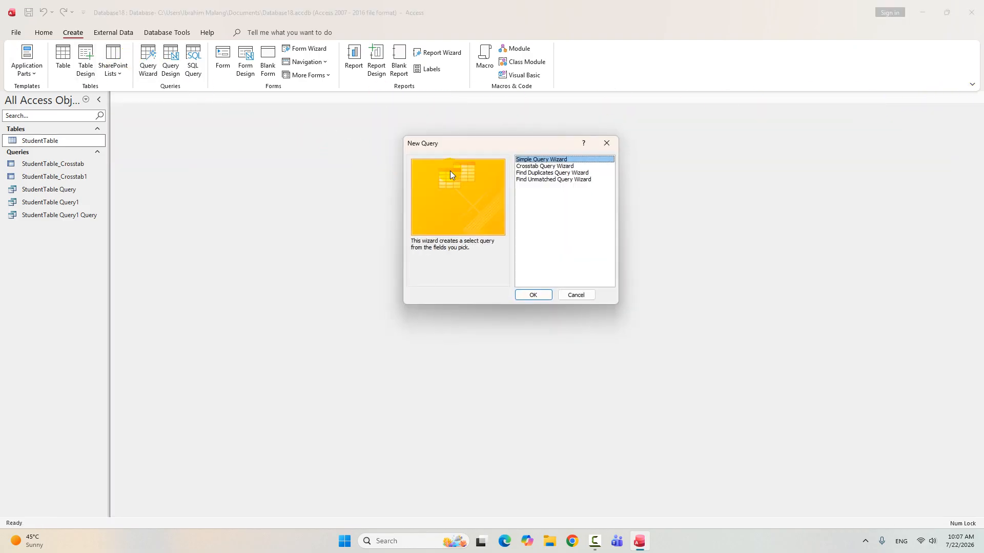
pyautogui.click(540, 173)
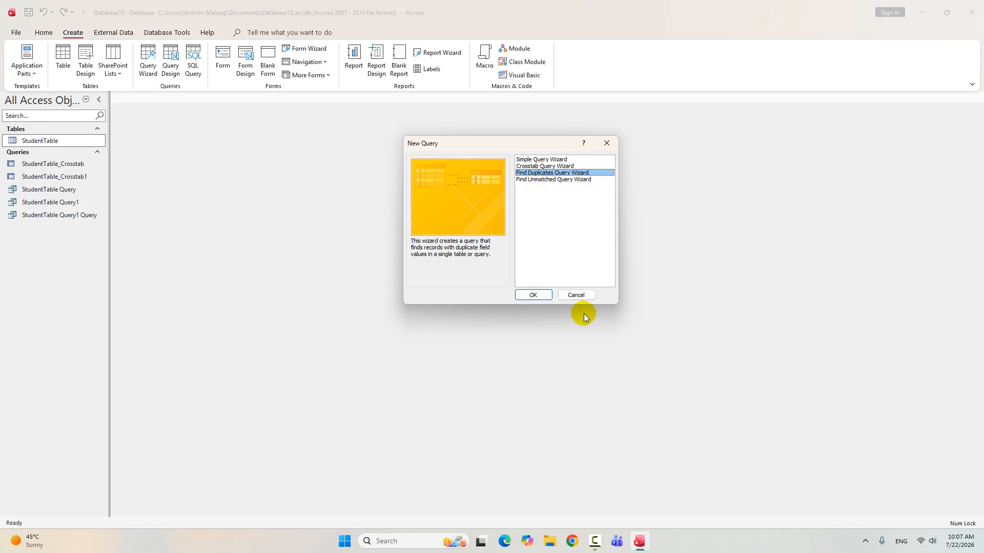
pyautogui.click(574, 295)
# Open StudentTable and compare its first and fifth records for repeated student names, dates and classes
pyautogui.doubleClick(34, 140)
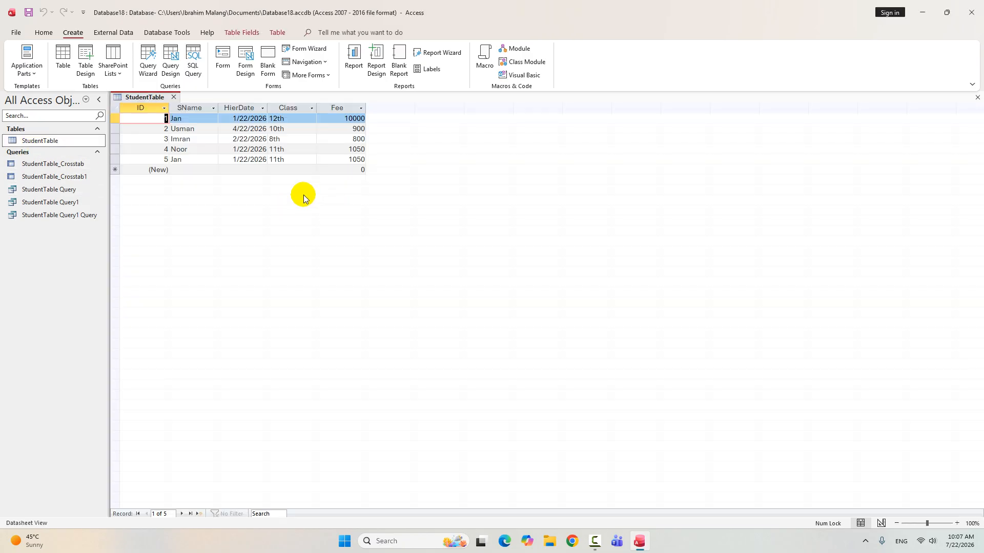
pyautogui.click(184, 160)
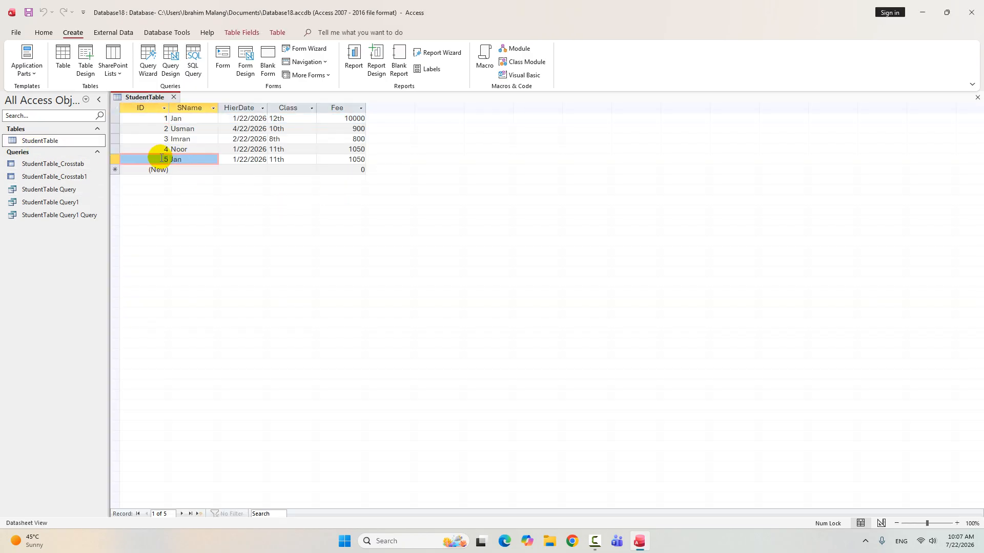
pyautogui.click(180, 119)
pyautogui.click(189, 160)
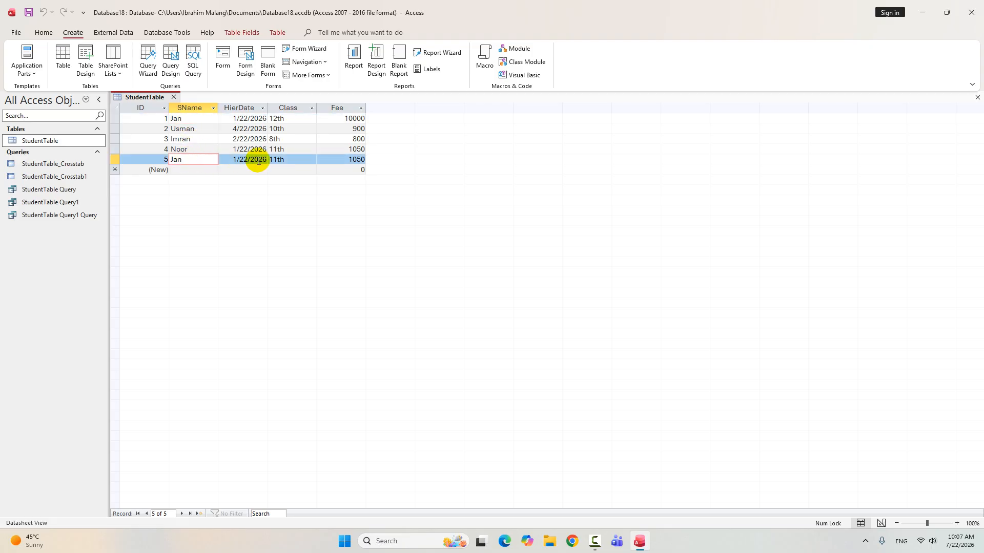
pyautogui.click(296, 161)
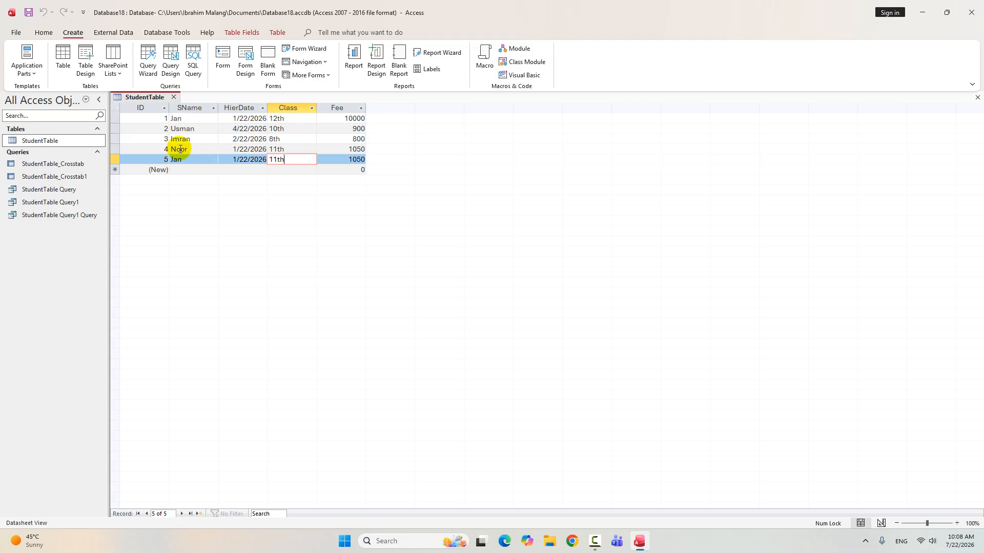
# Start a new query with the Find Duplicates Query Wizard, searching StudentTable
pyautogui.click(147, 56)
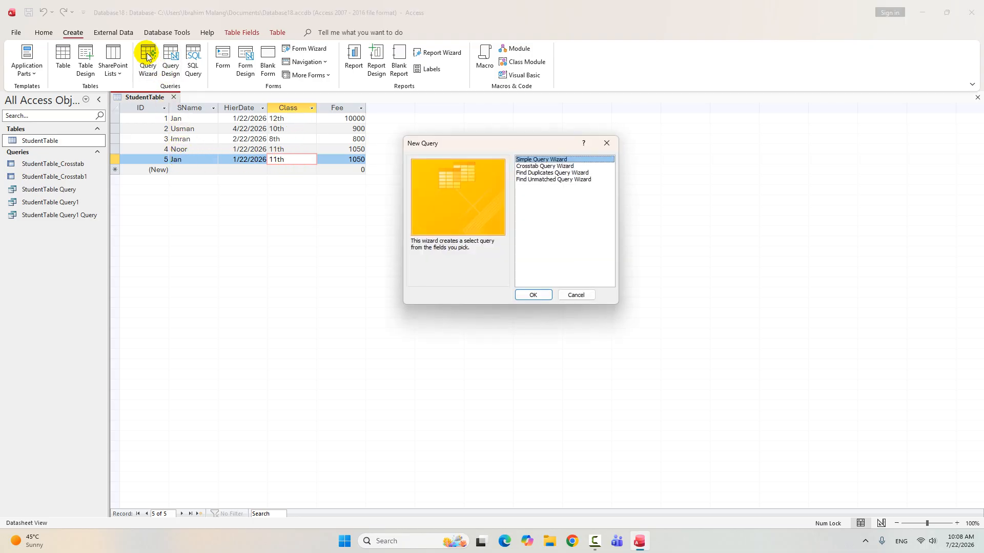
pyautogui.click(542, 173)
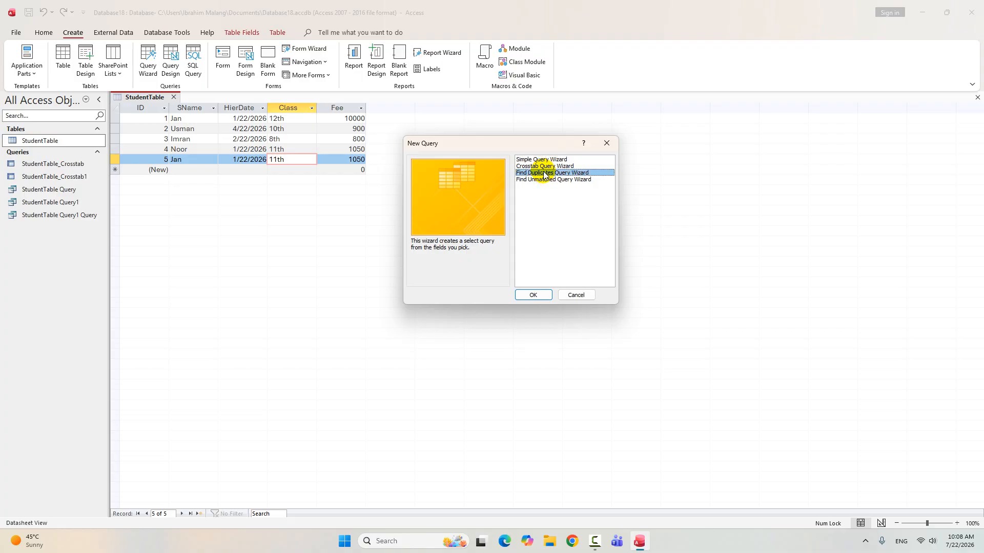
pyautogui.click(532, 295)
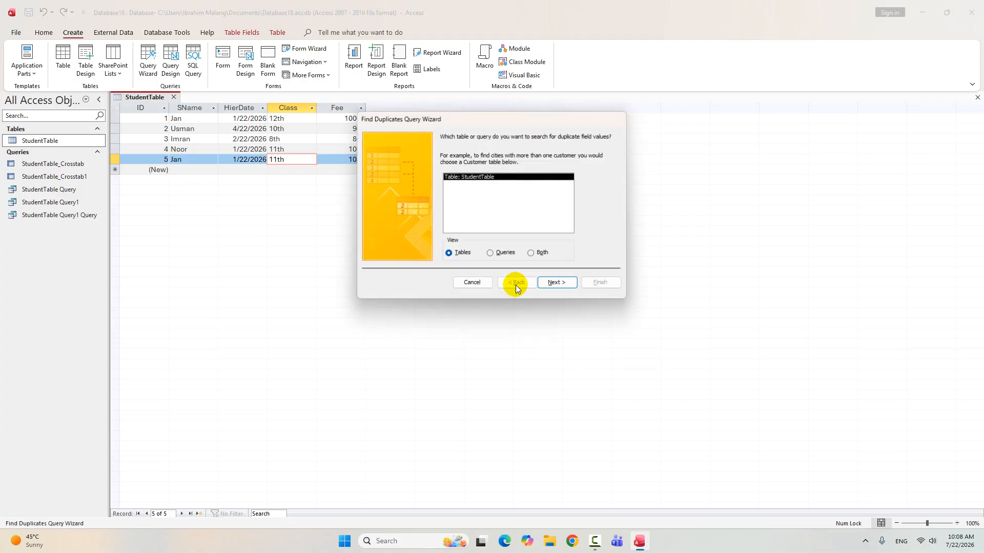
pyautogui.click(557, 283)
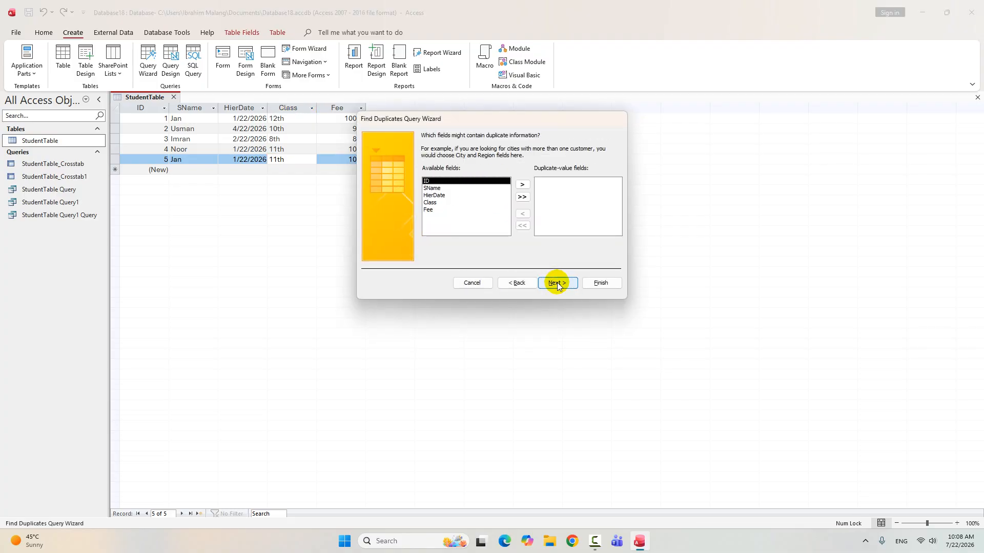
# Set SName and HierDate as the duplicate-value fields of the query
pyautogui.click(435, 188)
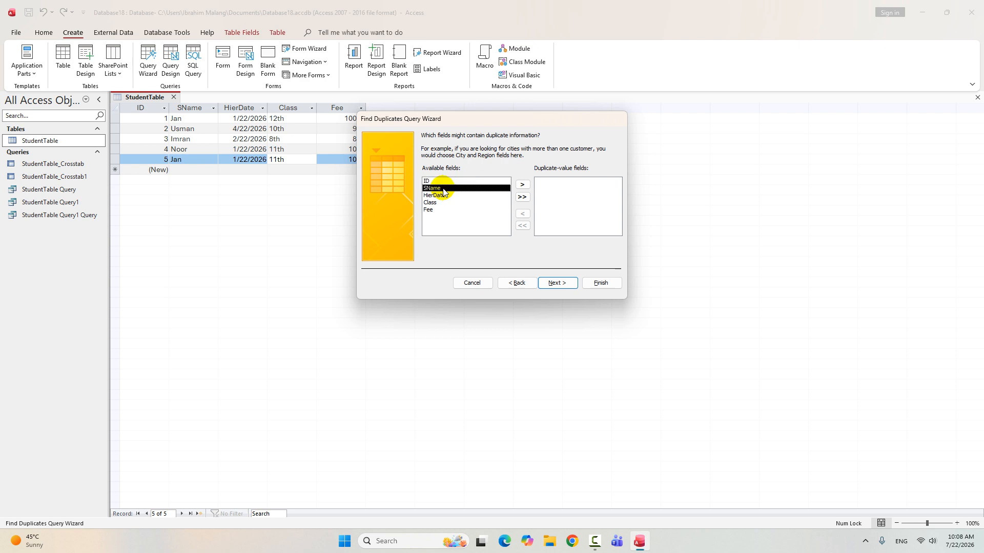
pyautogui.click(522, 185)
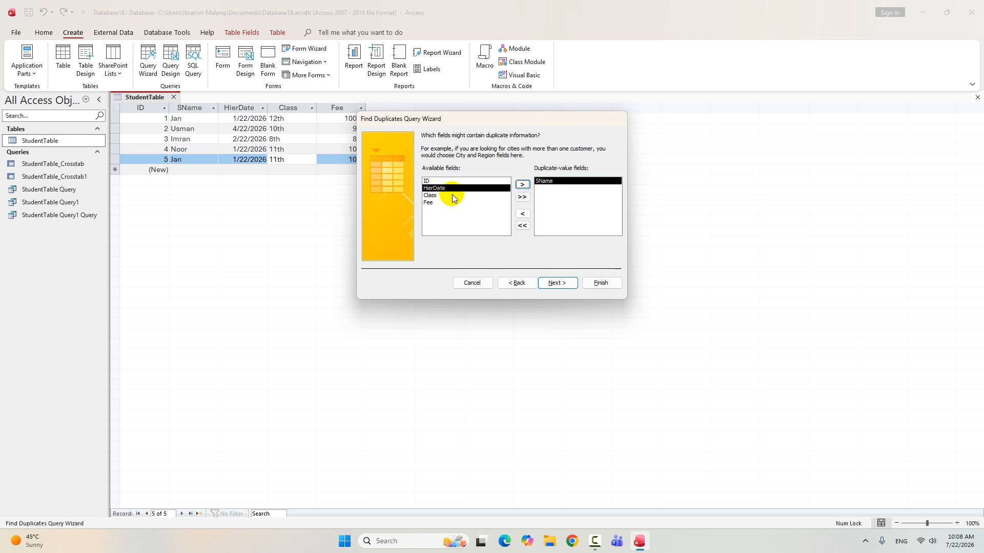
pyautogui.click(524, 185)
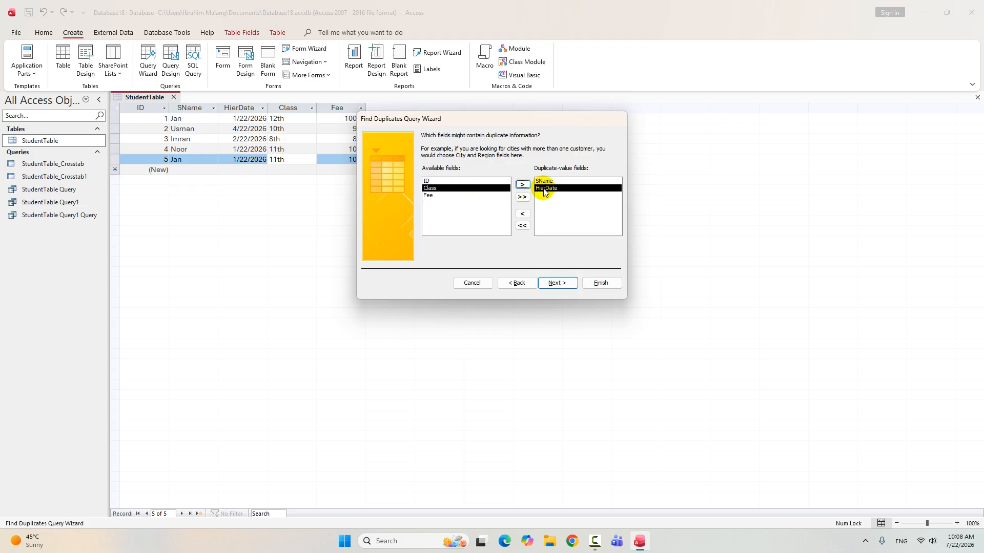
pyautogui.click(566, 287)
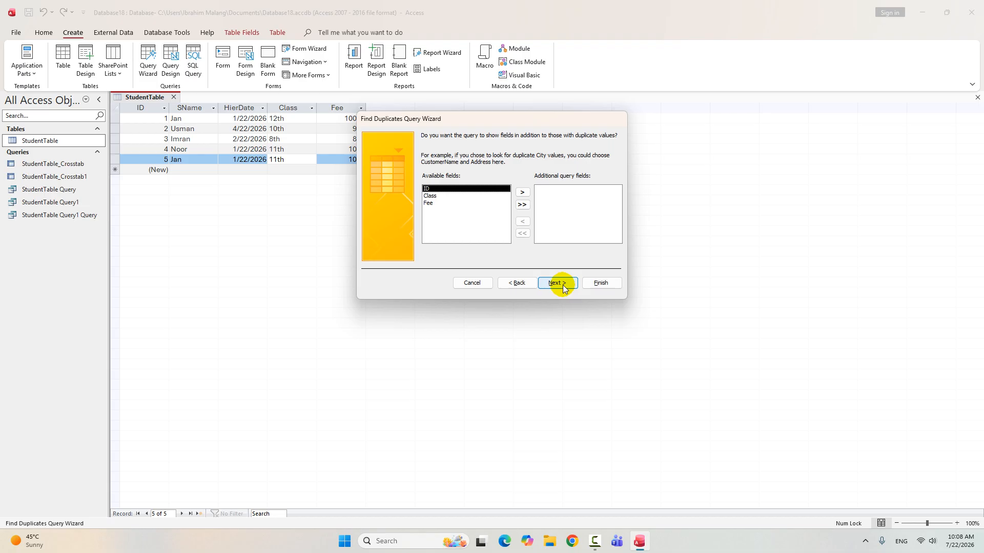
# Show ID, Class and Fee as additional query fields and finish the duplicates query with its default name to view the results
pyautogui.click(522, 204)
pyautogui.click(563, 283)
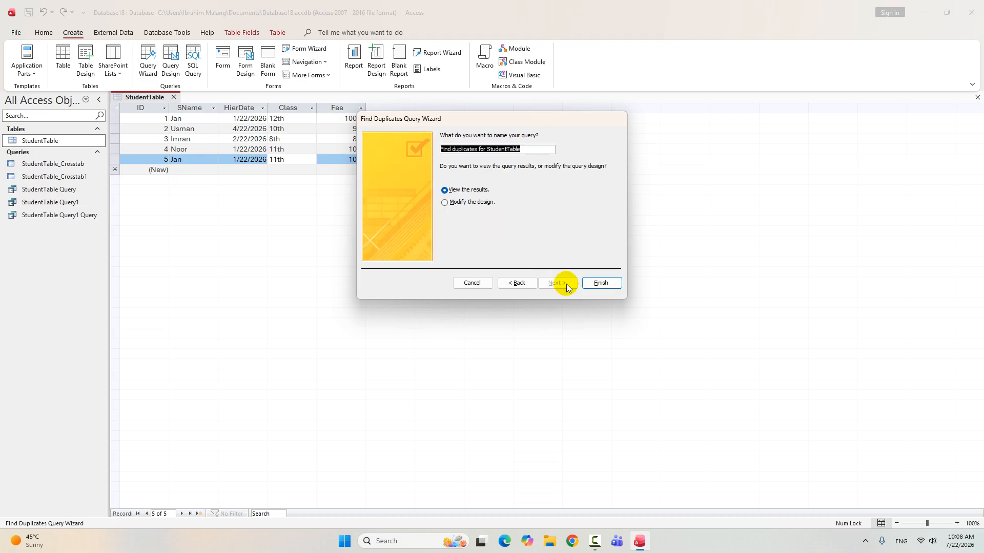
pyautogui.click(604, 285)
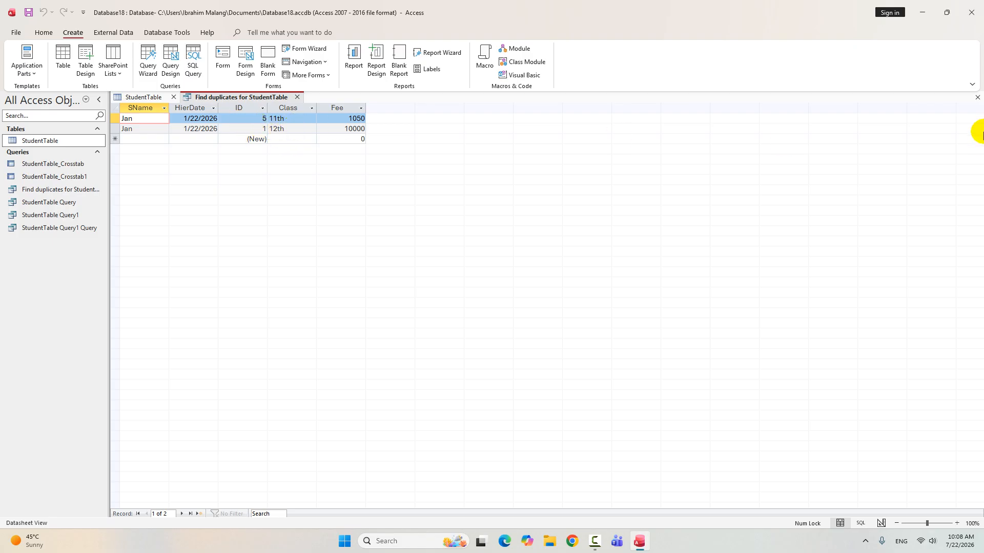
# Close the open query and table, then duplicate StudentTable with its structure and data as EmTable
pyautogui.click(977, 98)
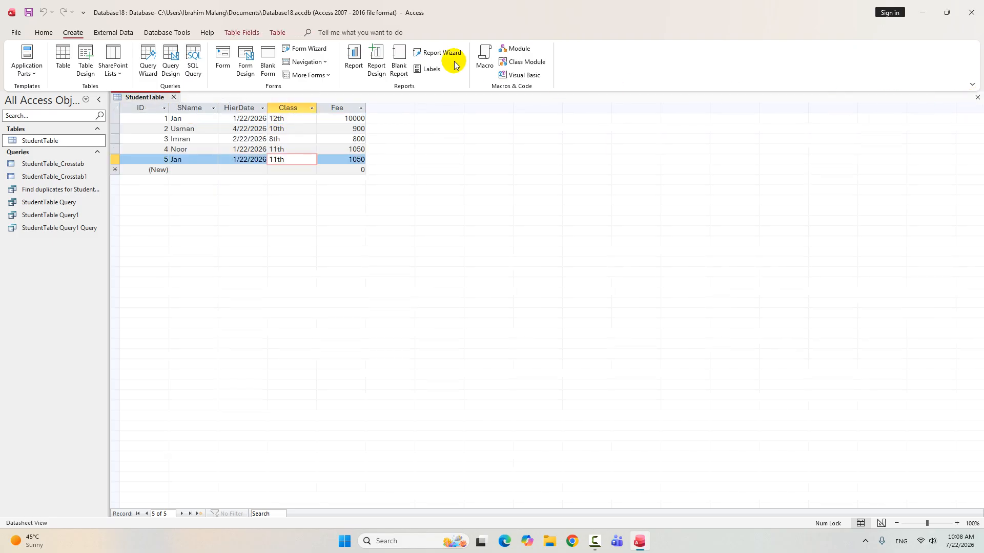
pyautogui.click(975, 97)
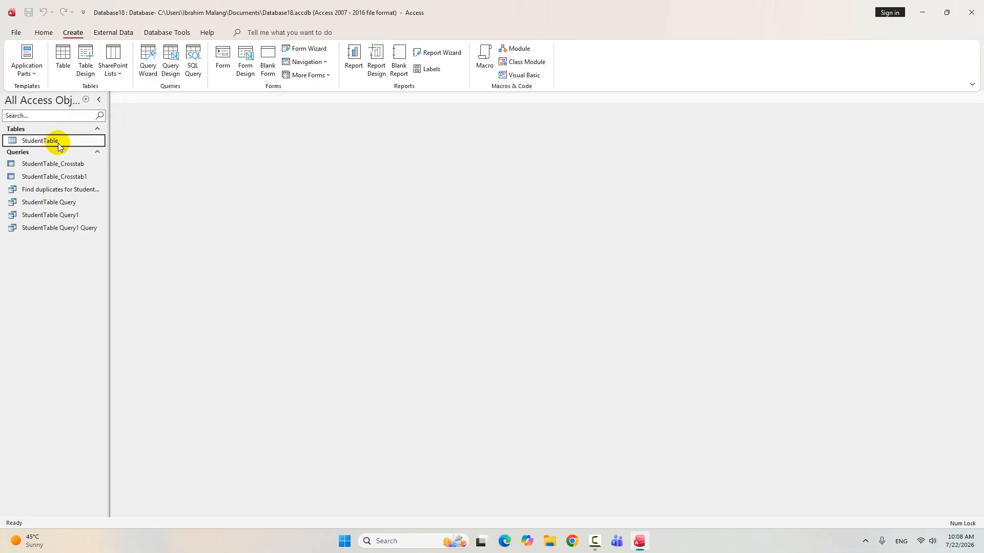
pyautogui.hotkey('ctrl', 'c')
pyautogui.hotkey('ctrl', 'v')
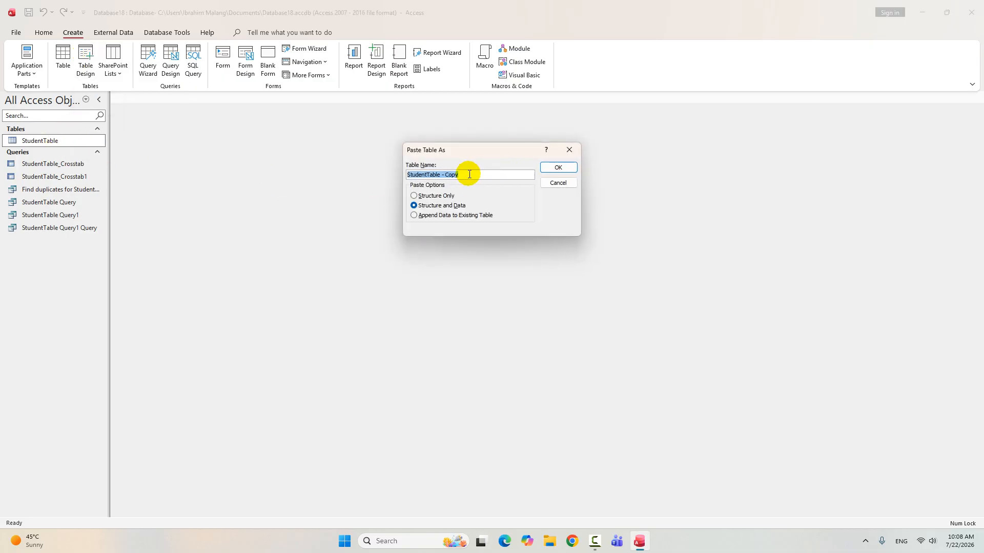
pyautogui.click(425, 174)
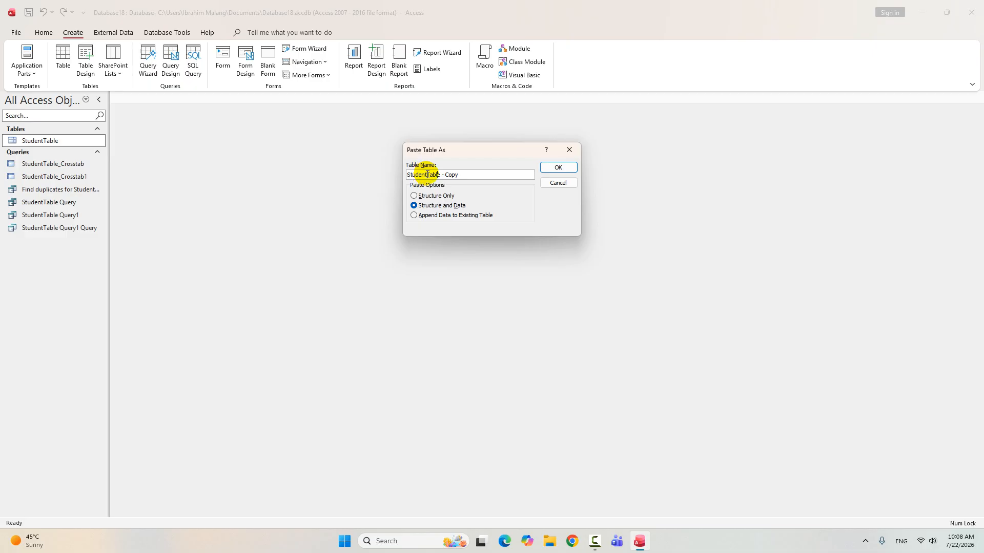
pyautogui.moveTo(426, 175); pyautogui.dragTo(317, 165)
pyautogui.write('Em')
pyautogui.moveTo(430, 174); pyautogui.dragTo(483, 177)
pyautogui.press('Return')
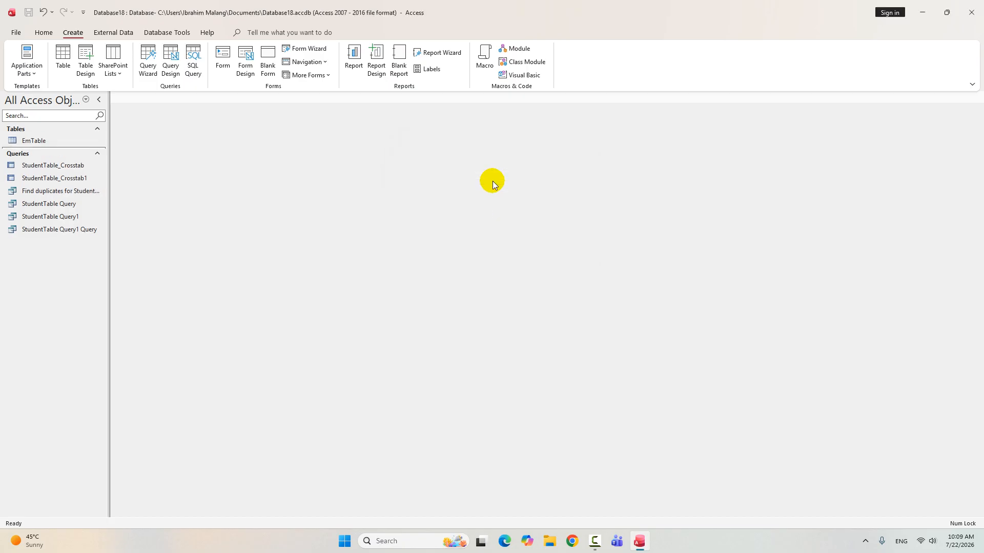
# Open EmTable and add a new student record with a name, HierDate 7/22/2026, Class 12th and Fee 1800
pyautogui.doubleClick(39, 139)
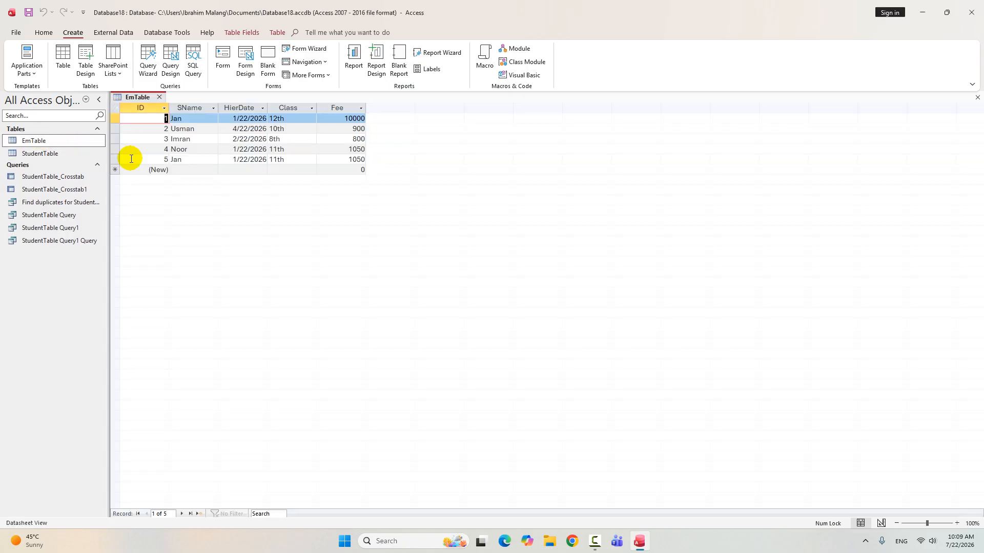
pyautogui.click(189, 174)
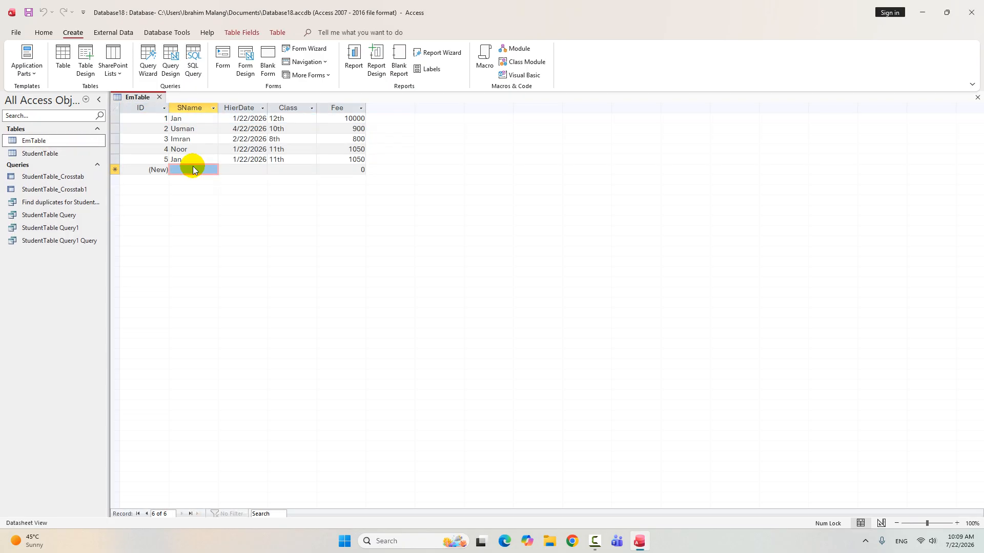
pyautogui.write('Jamal')
pyautogui.press('Tab')
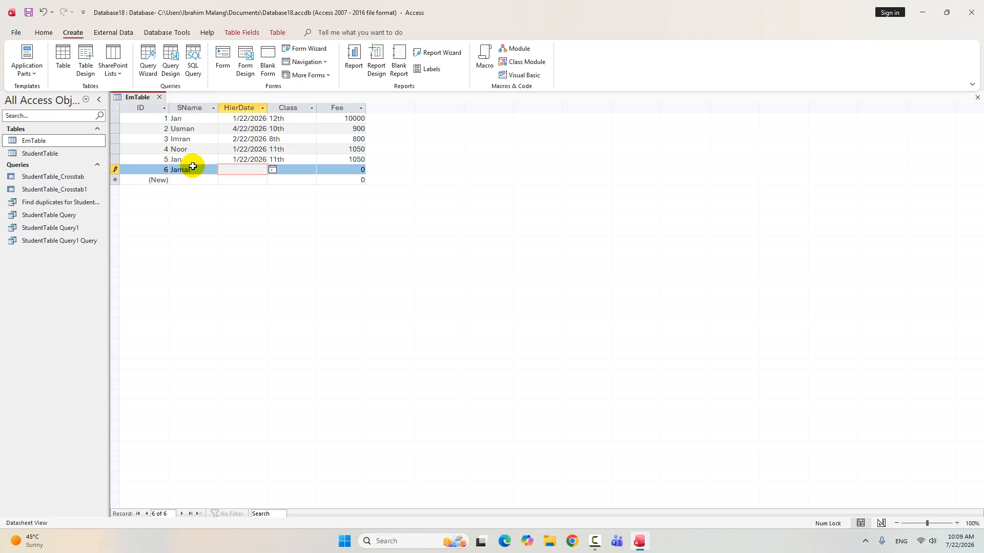
pyautogui.hotkey('ctrl', ';')
pyautogui.press('Tab')
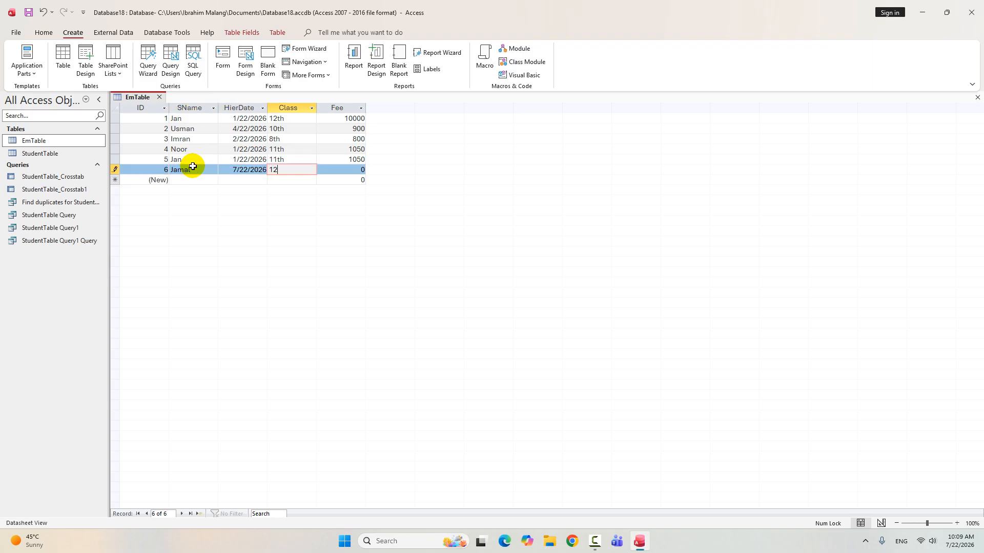
pyautogui.write('12th')
pyautogui.press('Tab')
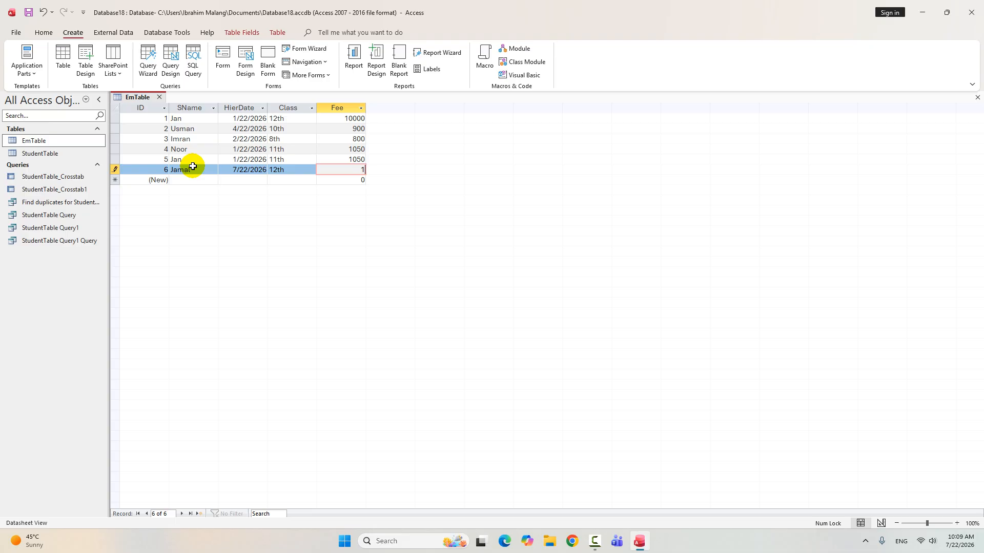
pyautogui.write('1800')
pyautogui.press('Tab')
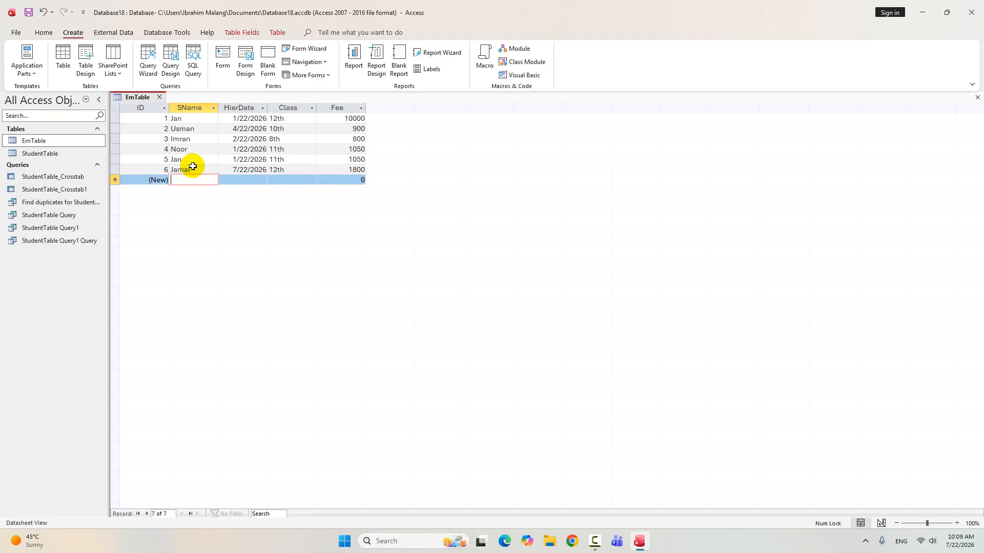
# Add another student record to EmTable with a name, HierDate 7/22/2026, Class 10th and Fee 1500
pyautogui.write('Kamal')
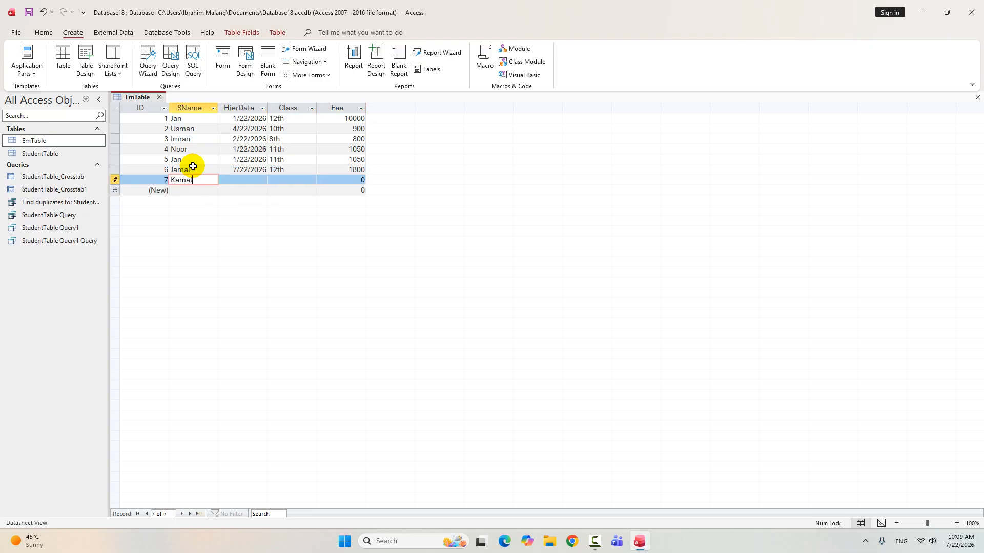
pyautogui.press('Tab')
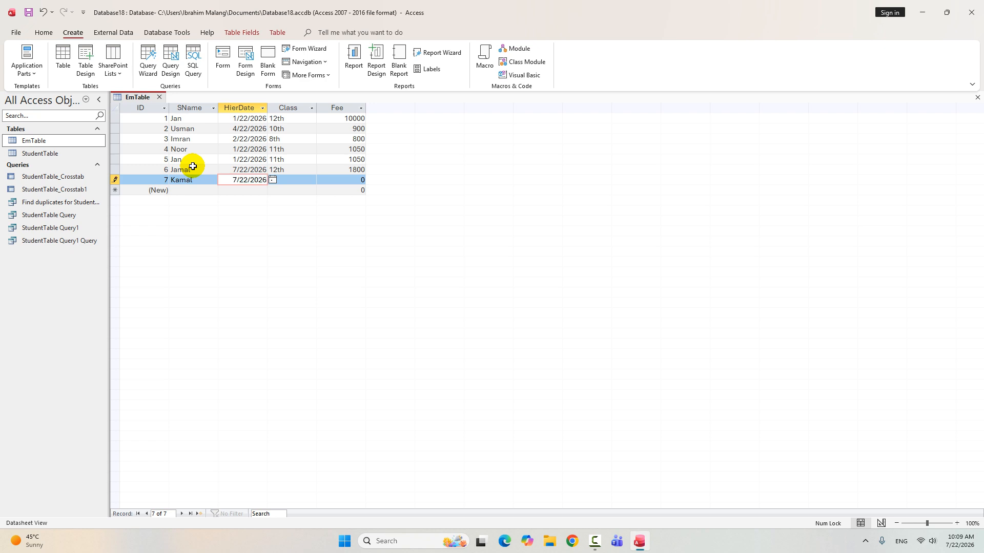
pyautogui.press('Tab')
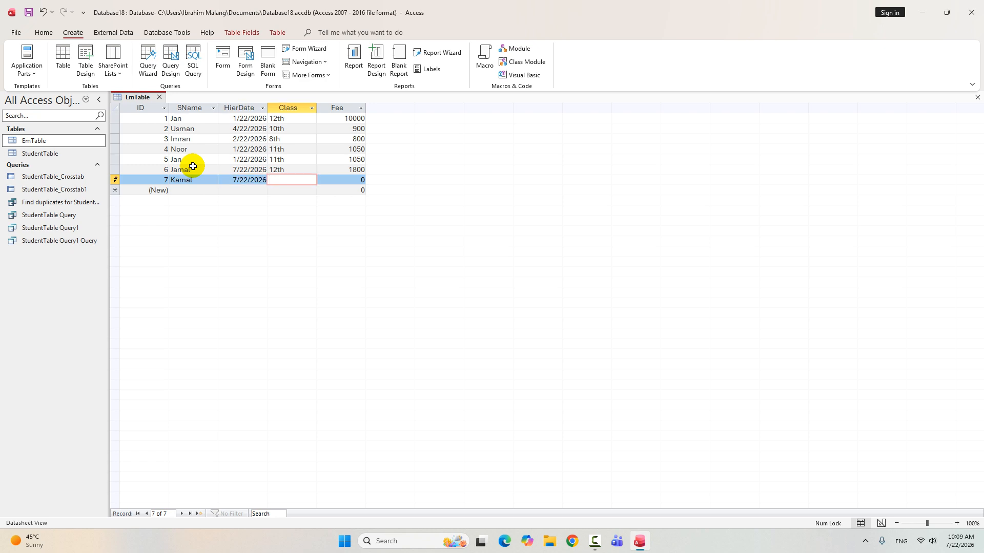
pyautogui.write('10th')
pyautogui.press('Tab')
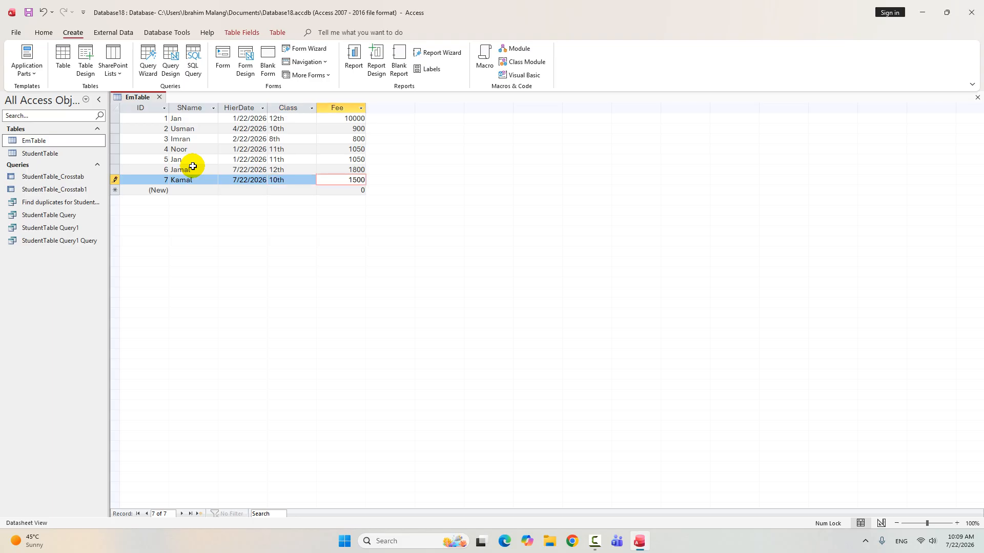
# Append a second name to the SName value of EmTable's record 4 and close the table
pyautogui.press('Up')
pyautogui.press('Up')
pyautogui.press('Up')
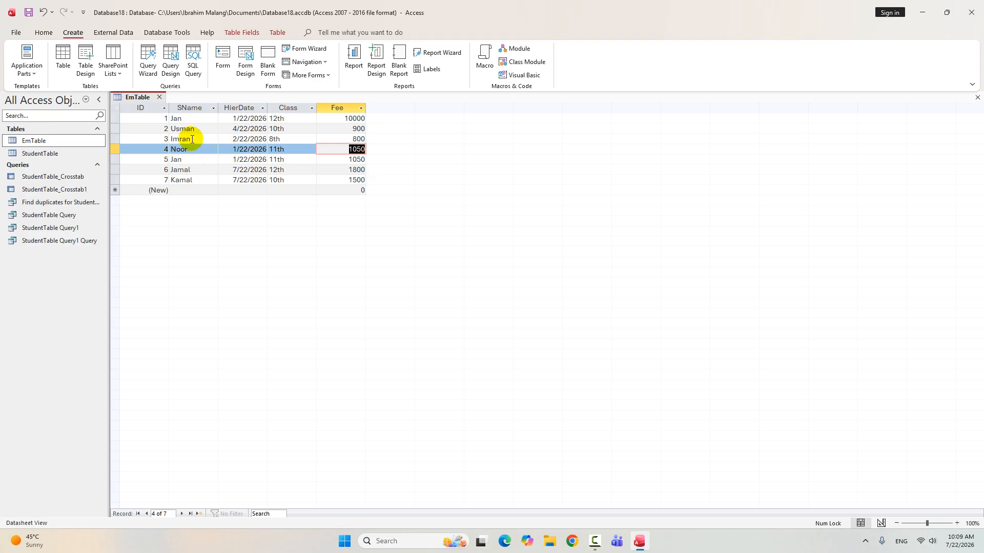
pyautogui.click(192, 139)
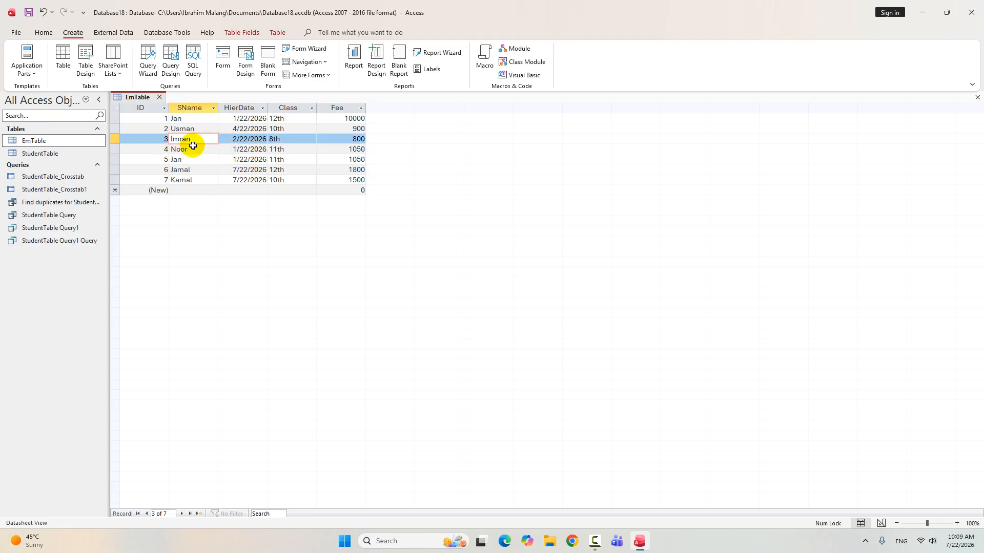
pyautogui.press('Down')
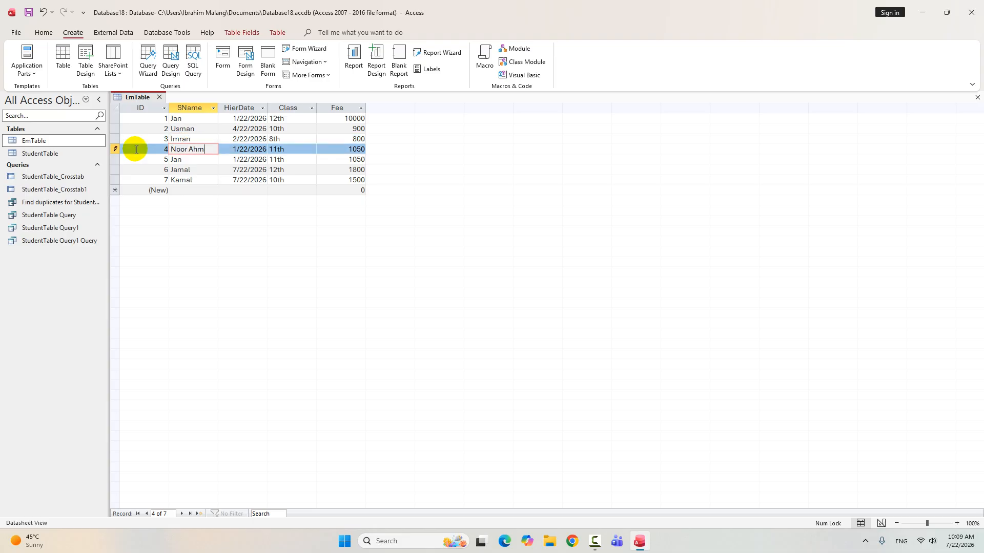
pyautogui.press('Tab')
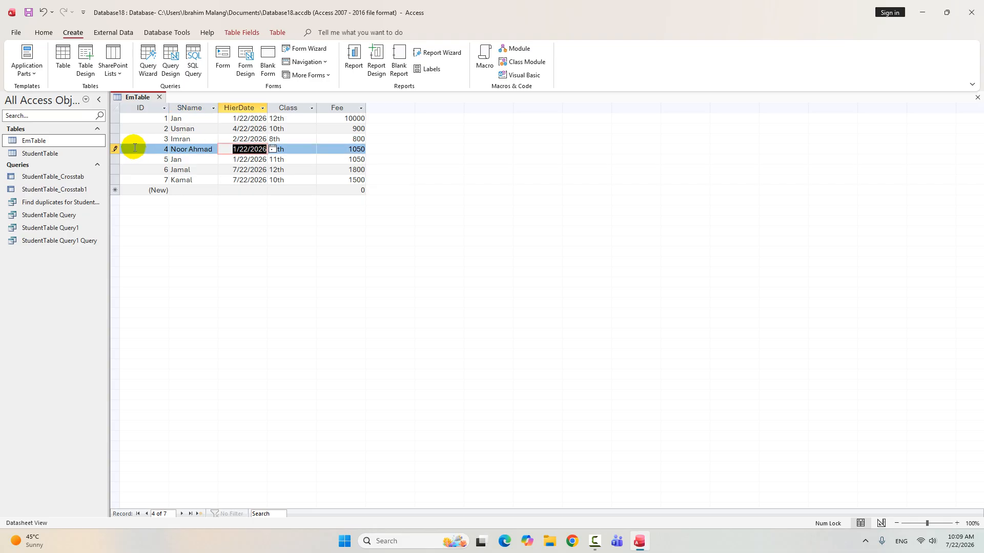
pyautogui.click(172, 119)
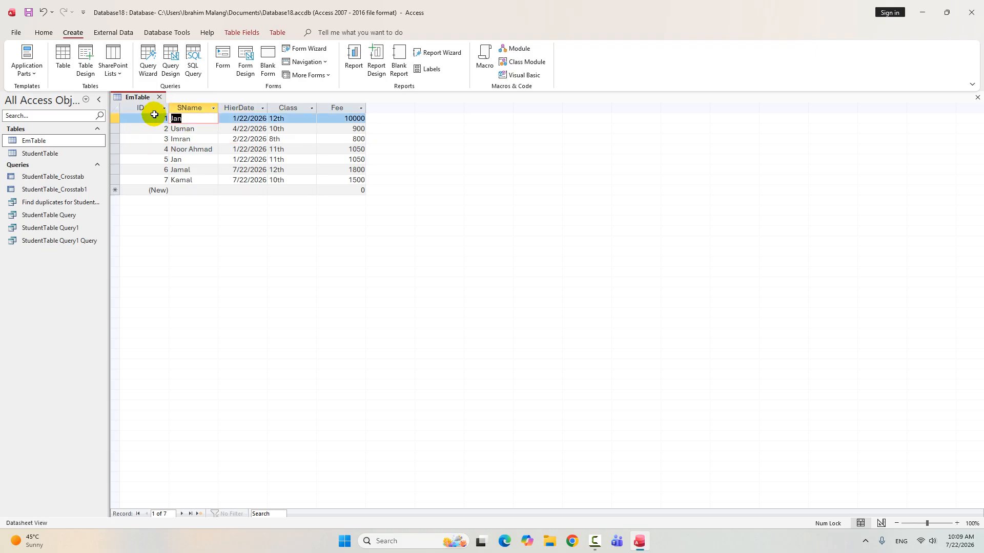
pyautogui.click(207, 152)
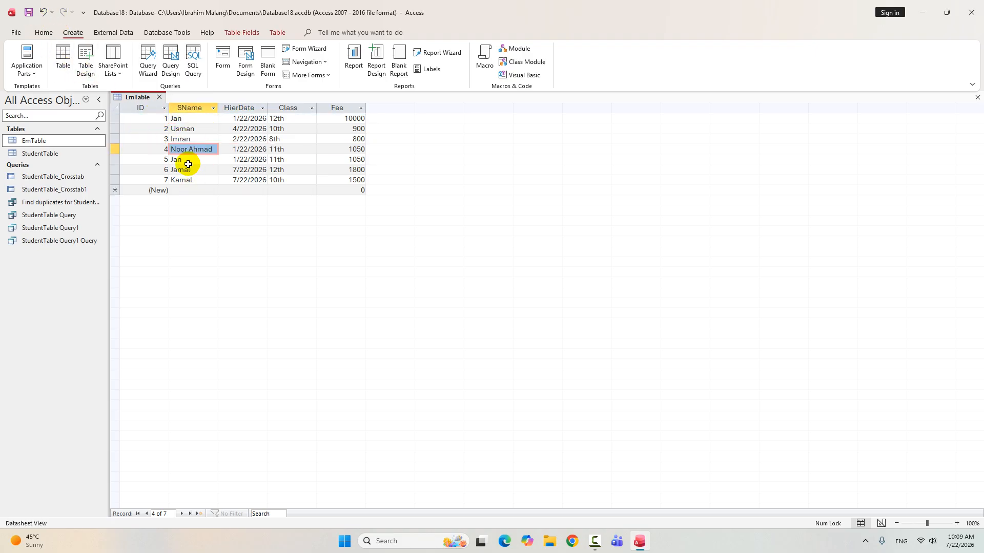
pyautogui.click(977, 97)
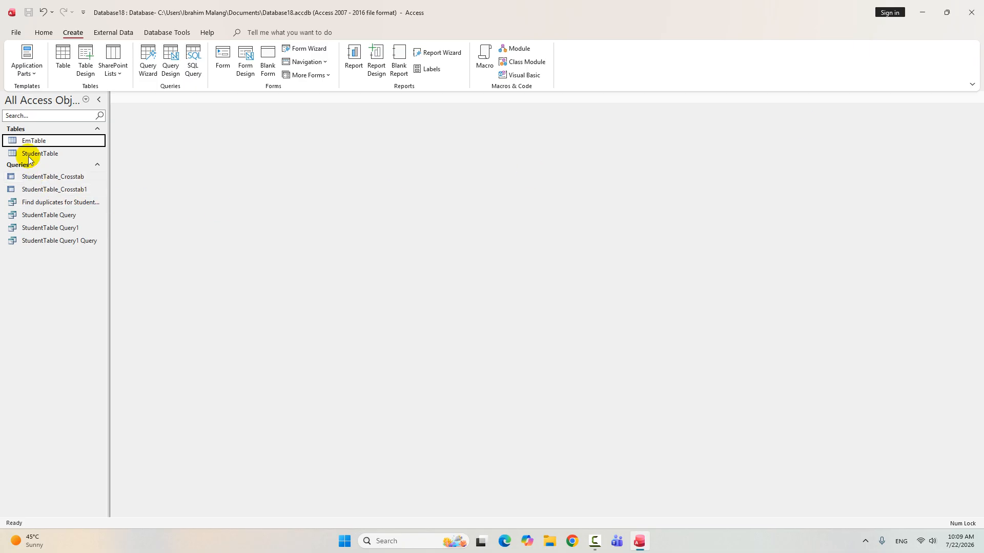
# Start a Find Unmatched Query Wizard query that lists EmTable records, with StudentTable as the related table
pyautogui.click(149, 55)
pyautogui.click(529, 180)
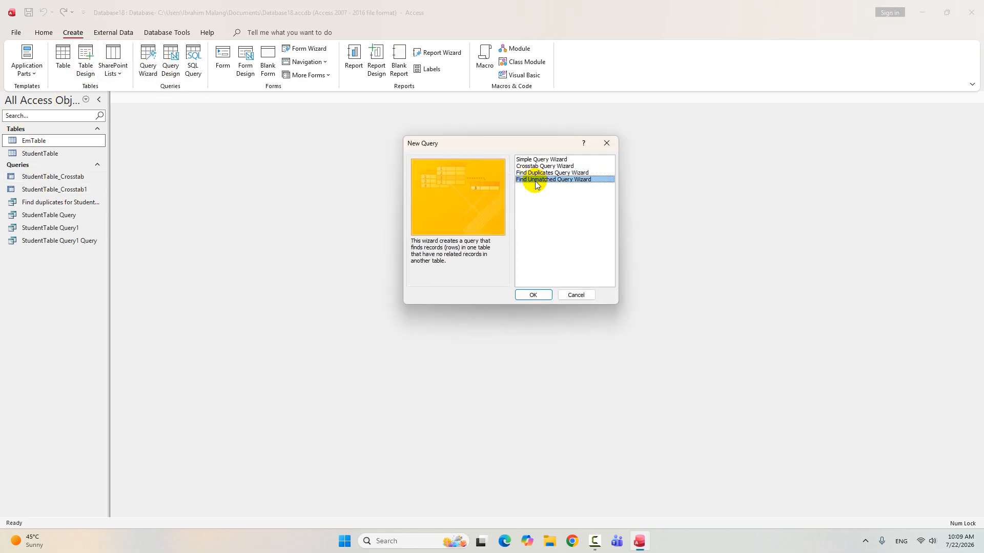
pyautogui.click(529, 295)
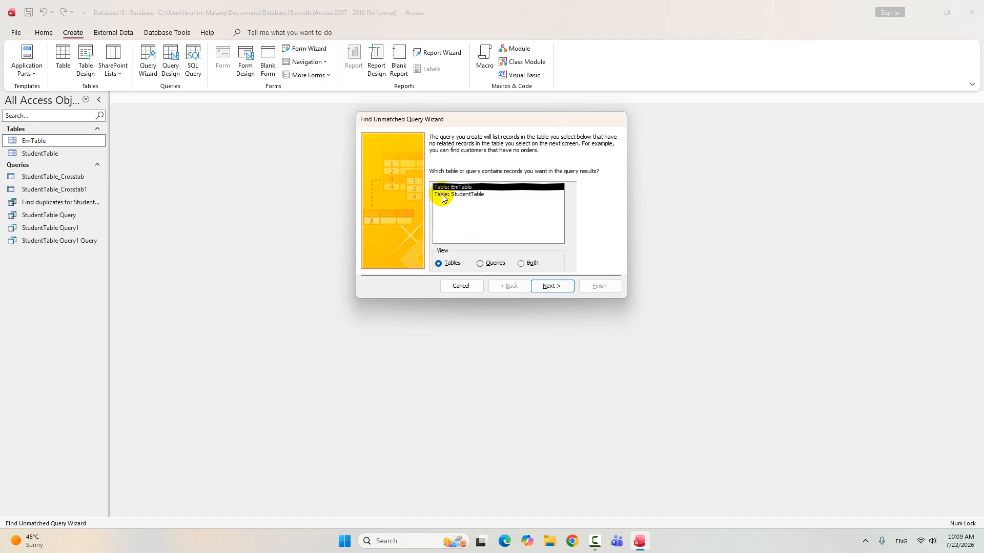
pyautogui.click(560, 284)
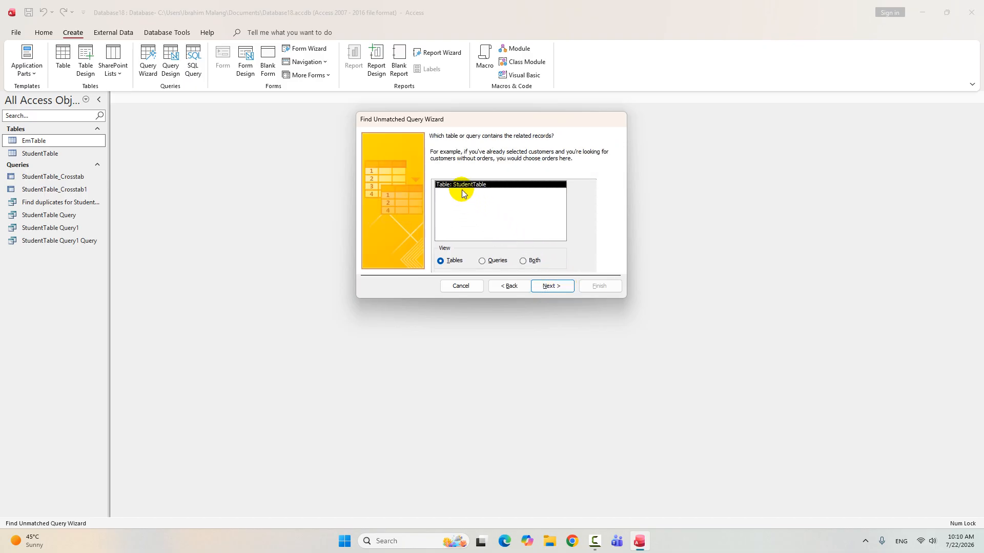
pyautogui.click(547, 291)
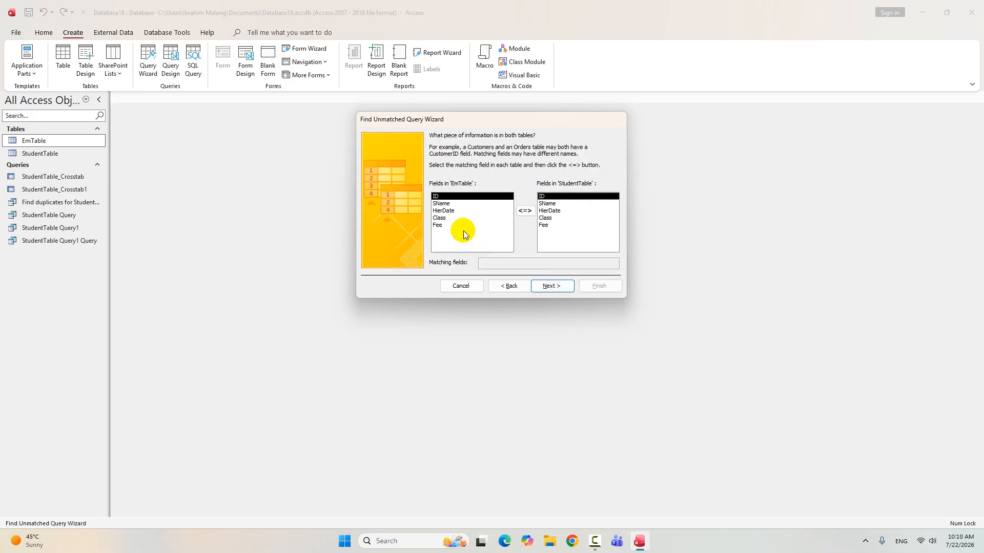
# Match the two tables on SName in EmTable and SName in StudentTable
pyautogui.click(442, 203)
pyautogui.click(558, 204)
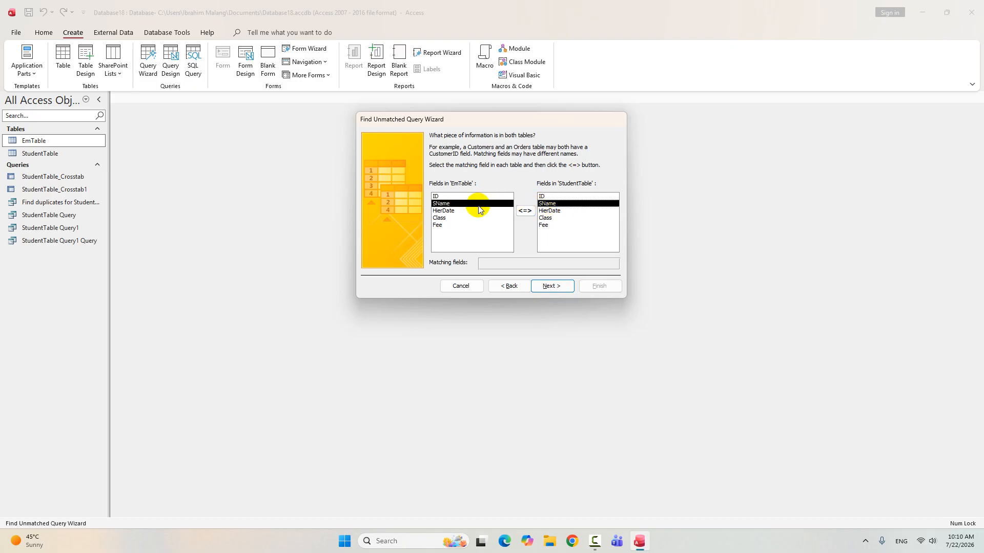
pyautogui.click(526, 211)
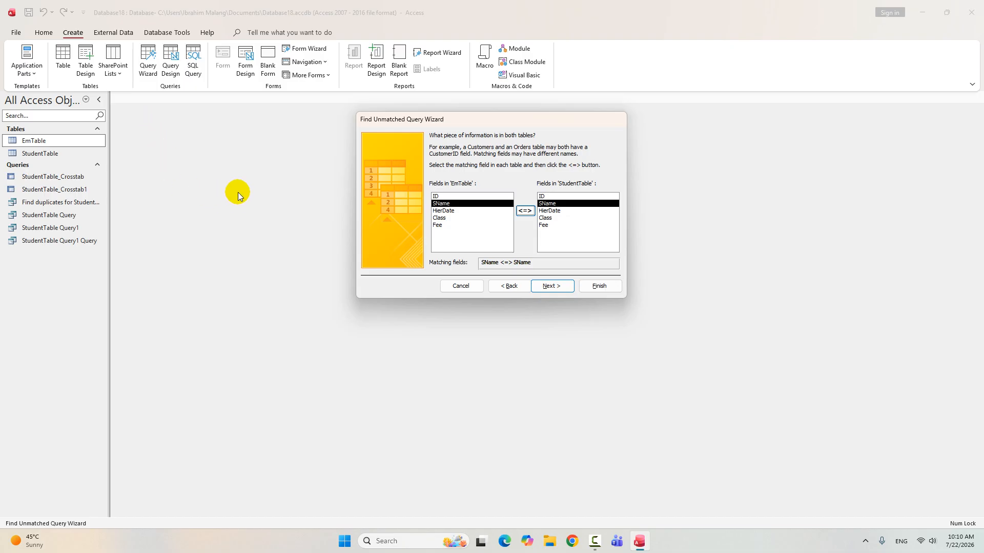
pyautogui.click(553, 288)
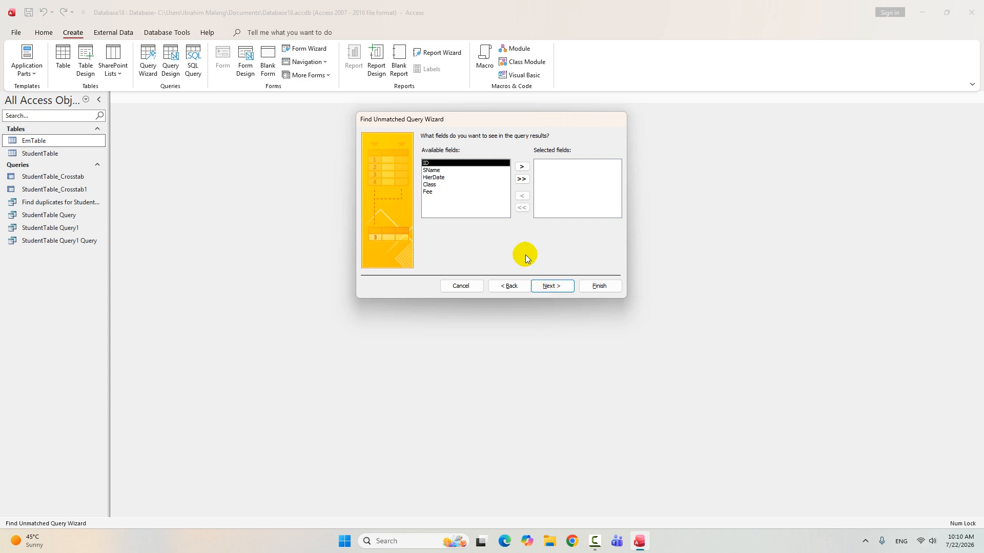
# Include ID, HierDate, Class and Fee in the unmatched query results and finish with the default name to view them
pyautogui.click(522, 167)
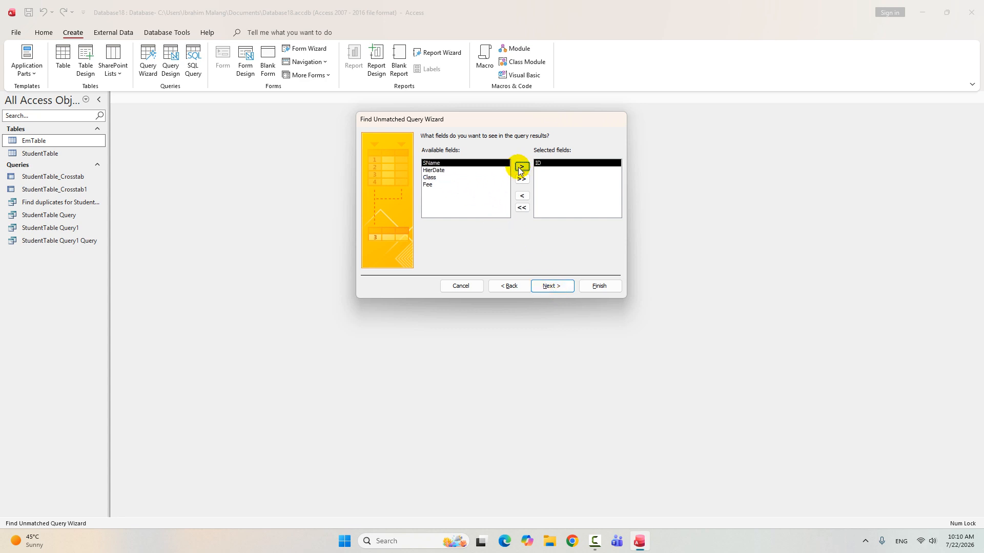
pyautogui.click(437, 171)
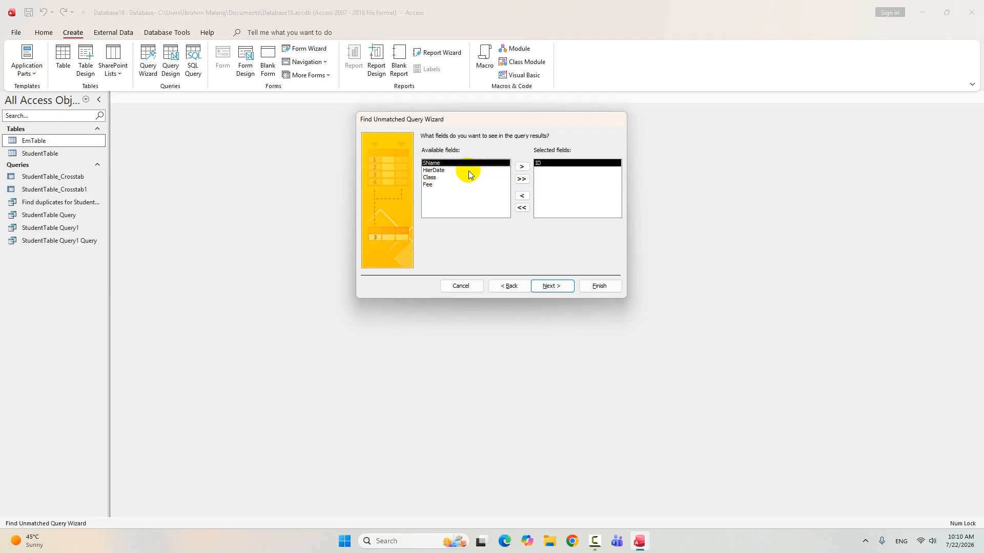
pyautogui.click(522, 167)
pyautogui.click(522, 167)
pyautogui.click(522, 167)
pyautogui.click(558, 285)
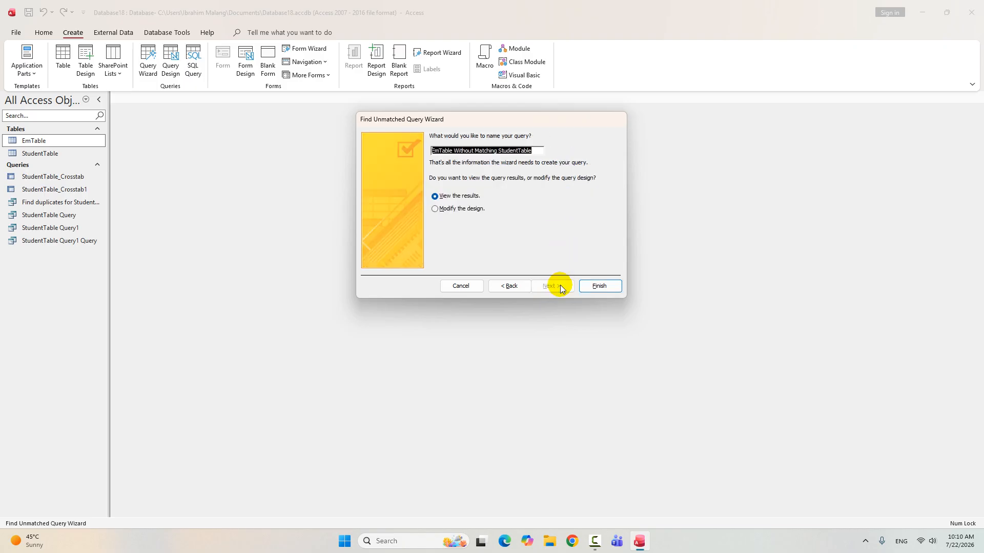
pyautogui.click(597, 286)
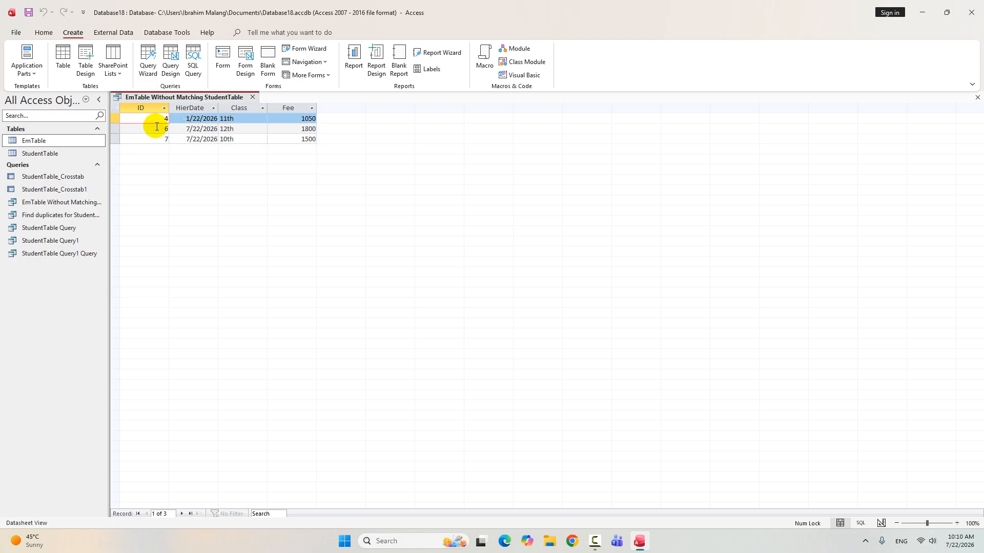
# Close the unmatched query results and start a new Find Unmatched Query Wizard query listing EmTable records, with StudentTable as the related table
pyautogui.click(252, 97)
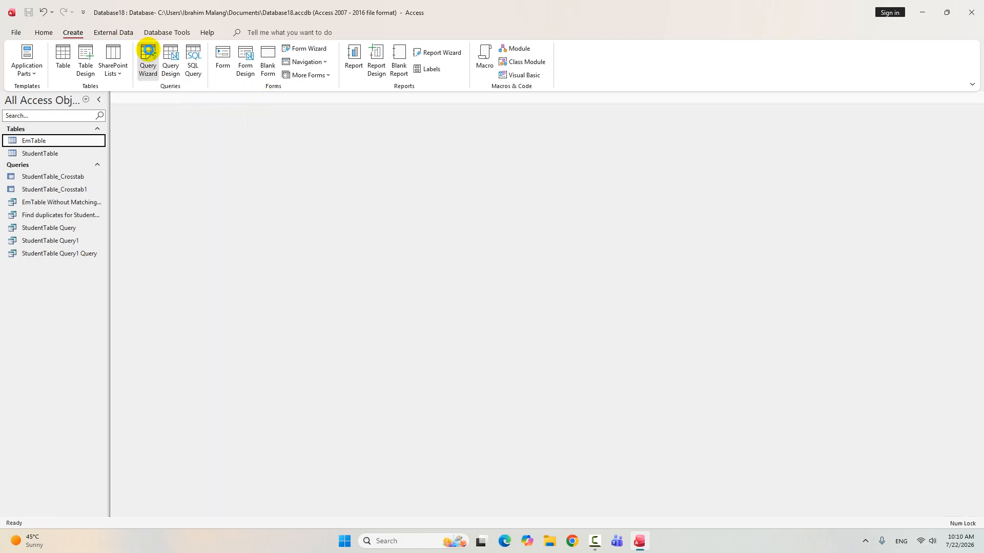
pyautogui.click(148, 51)
pyautogui.click(536, 179)
pyautogui.click(528, 294)
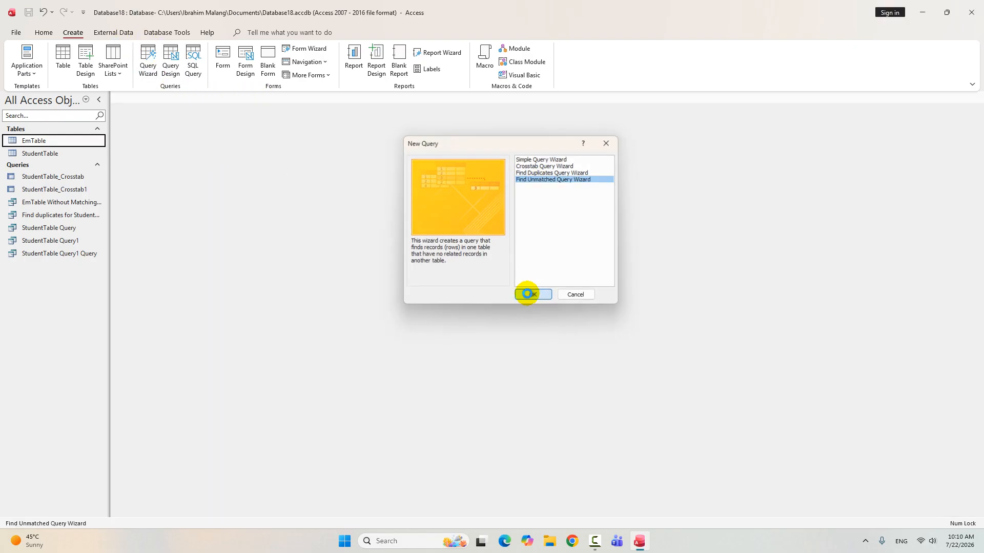
pyautogui.click(543, 287)
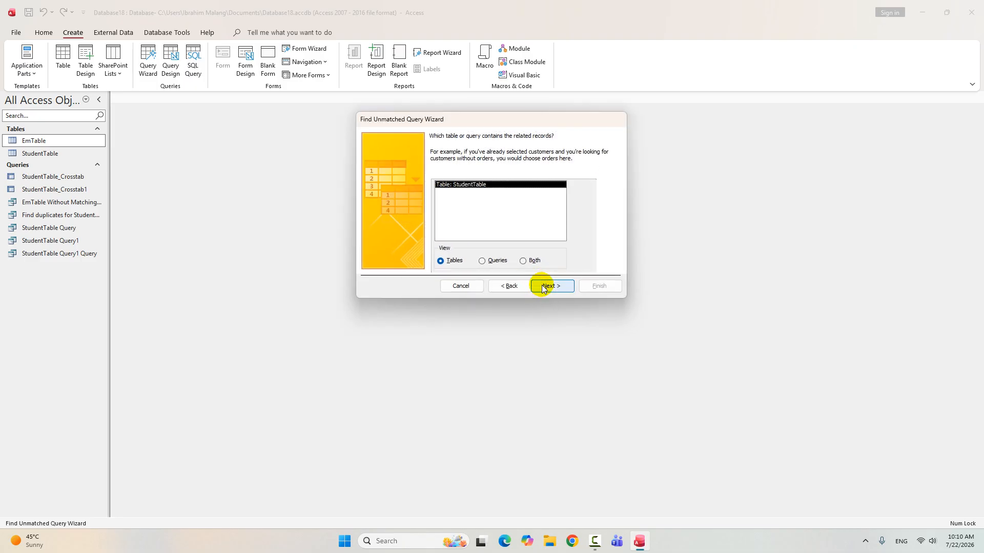
pyautogui.click(543, 287)
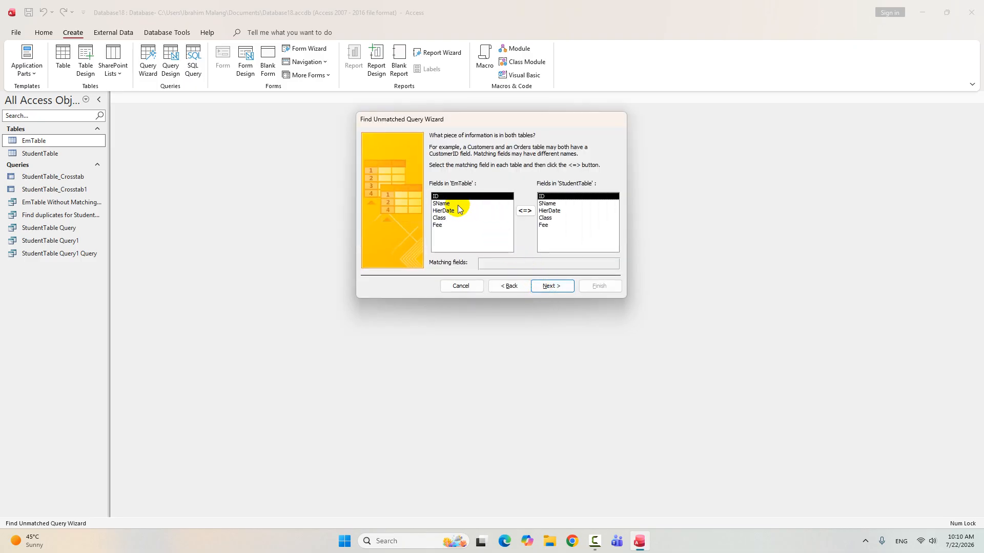
# Set SName in EmTable and SName in StudentTable as the matching fields
pyautogui.click(441, 203)
pyautogui.click(546, 203)
pyautogui.click(525, 211)
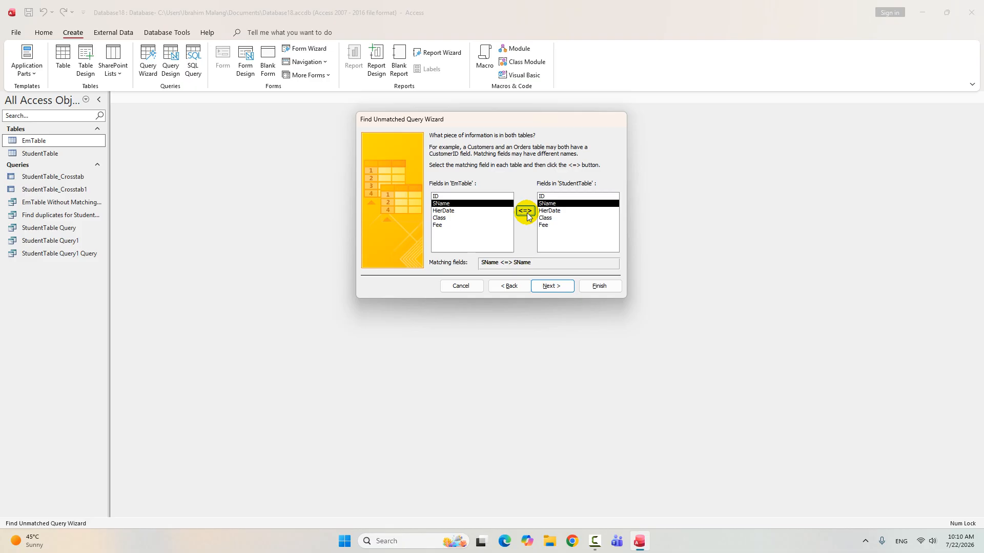
pyautogui.click(548, 288)
# Include all EmTable fields in the results and finish with the default name, overwriting the existing EmTable Without Matching StudentTable query
pyautogui.click(522, 179)
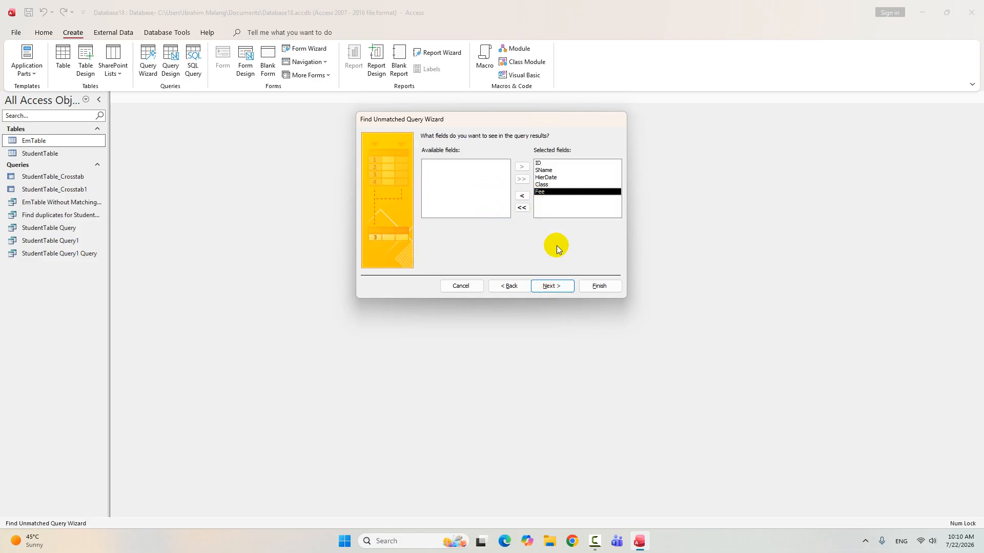
pyautogui.click(561, 286)
pyautogui.click(598, 286)
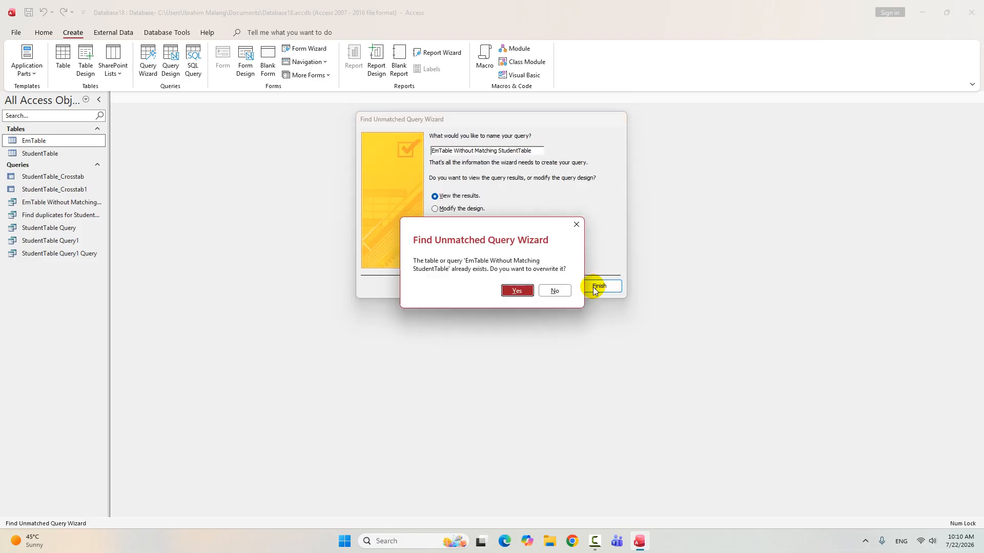
pyautogui.click(517, 290)
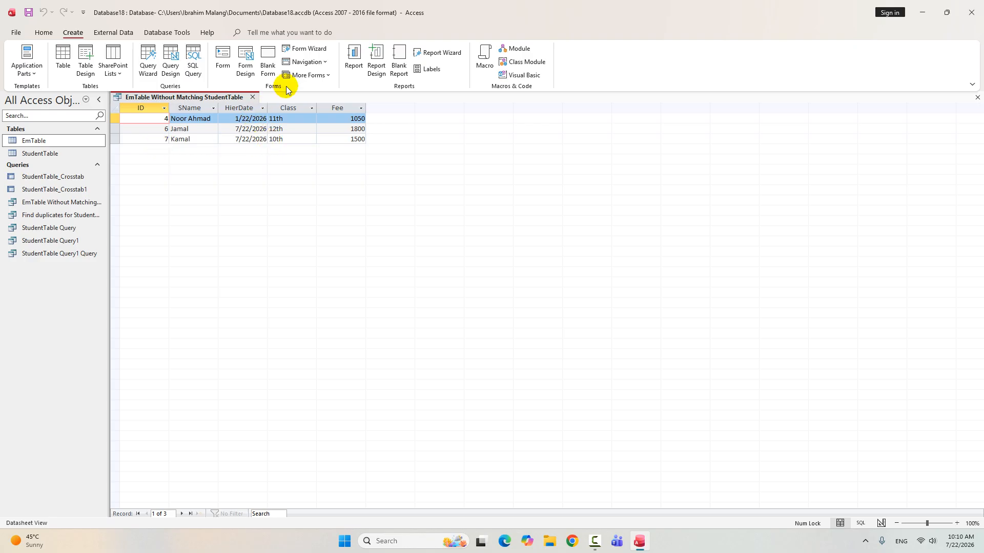
# Open EmTable and StudentTable and compare their SName values record by record
pyautogui.doubleClick(41, 145)
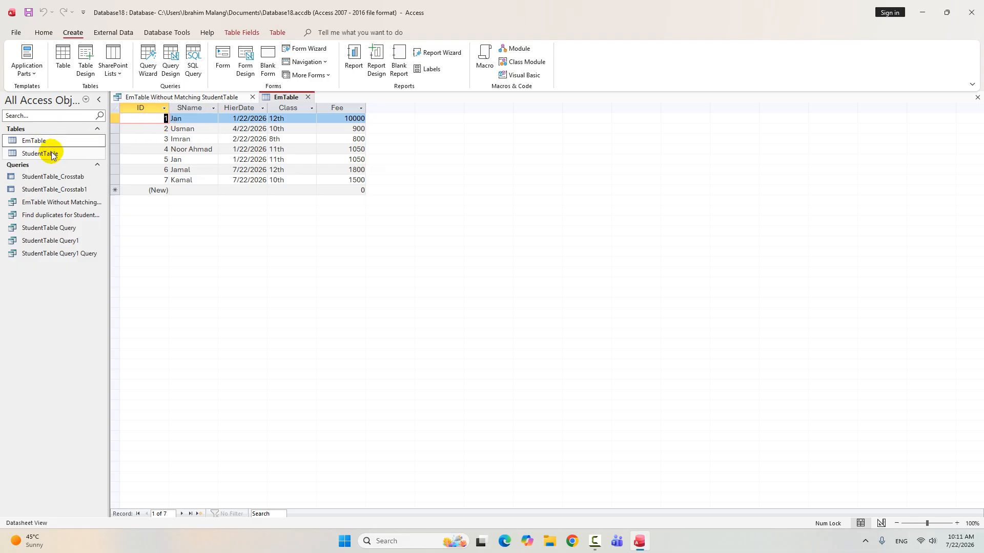
pyautogui.doubleClick(52, 155)
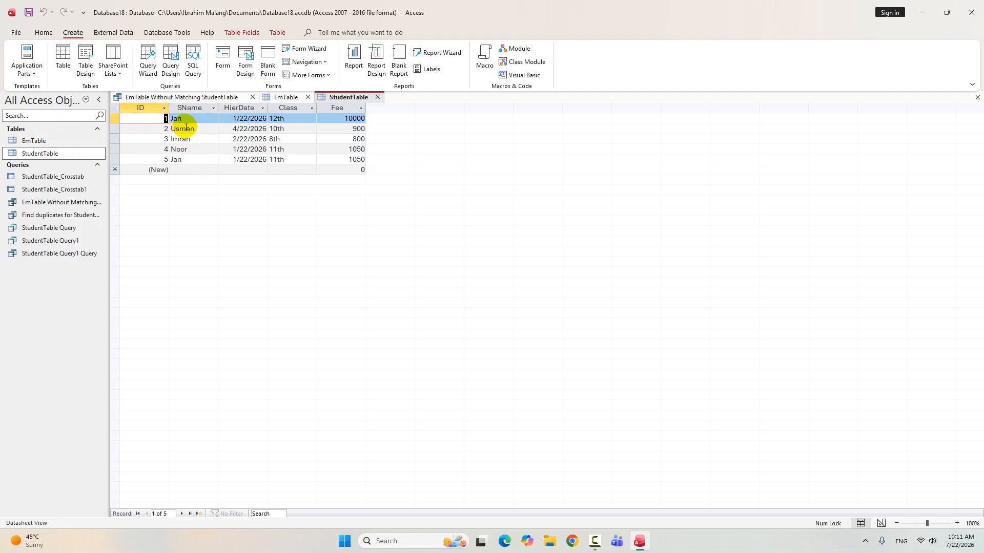
pyautogui.click(282, 97)
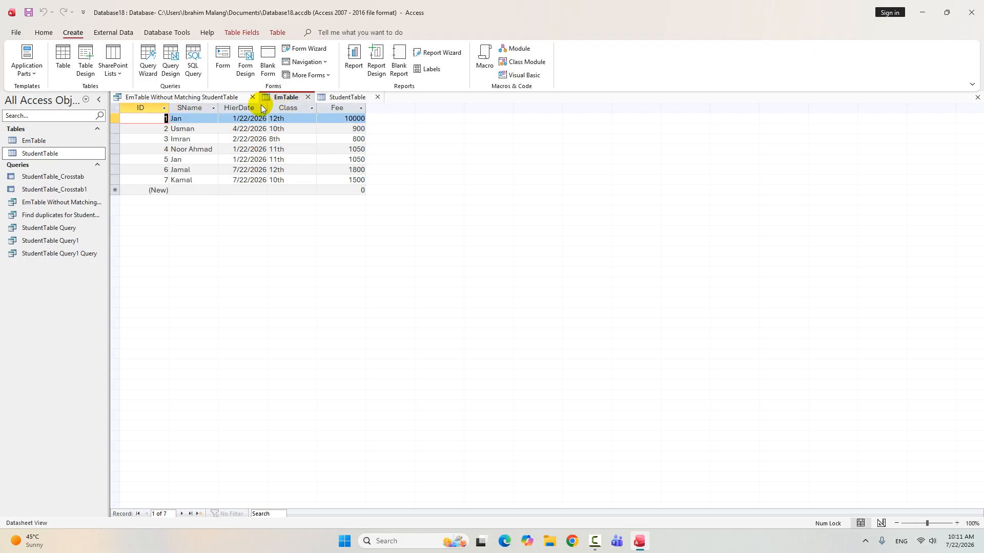
pyautogui.click(180, 138)
pyautogui.click(333, 98)
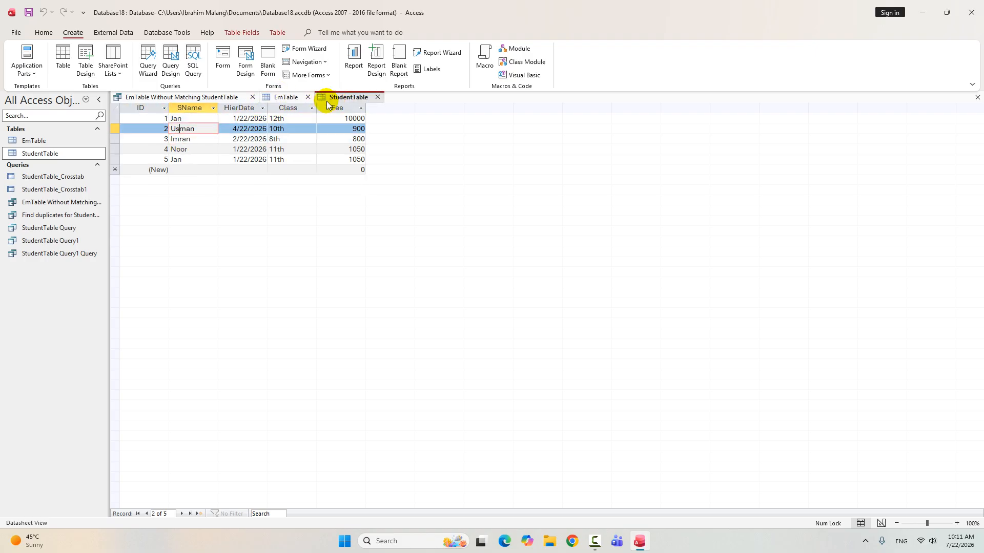
pyautogui.click(179, 139)
pyautogui.click(177, 149)
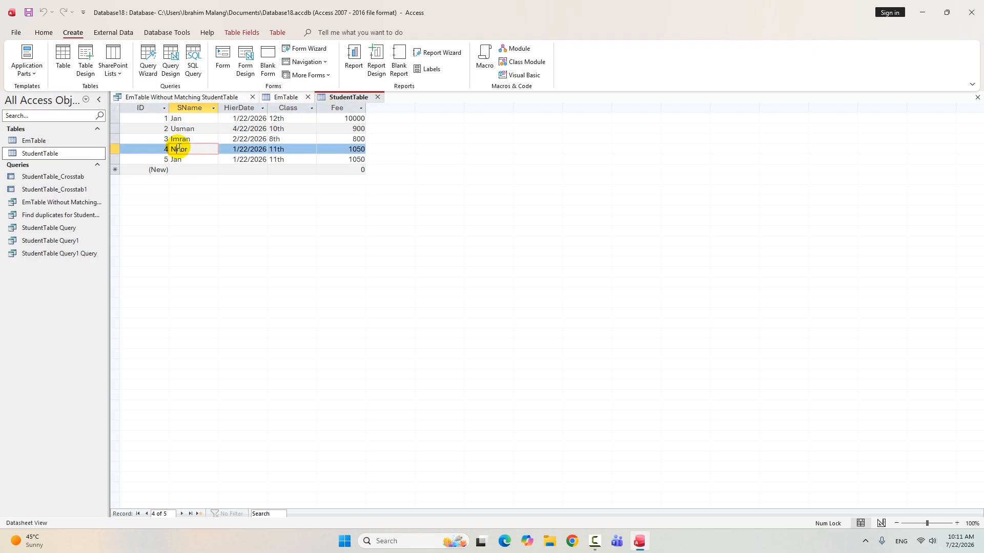
pyautogui.click(281, 97)
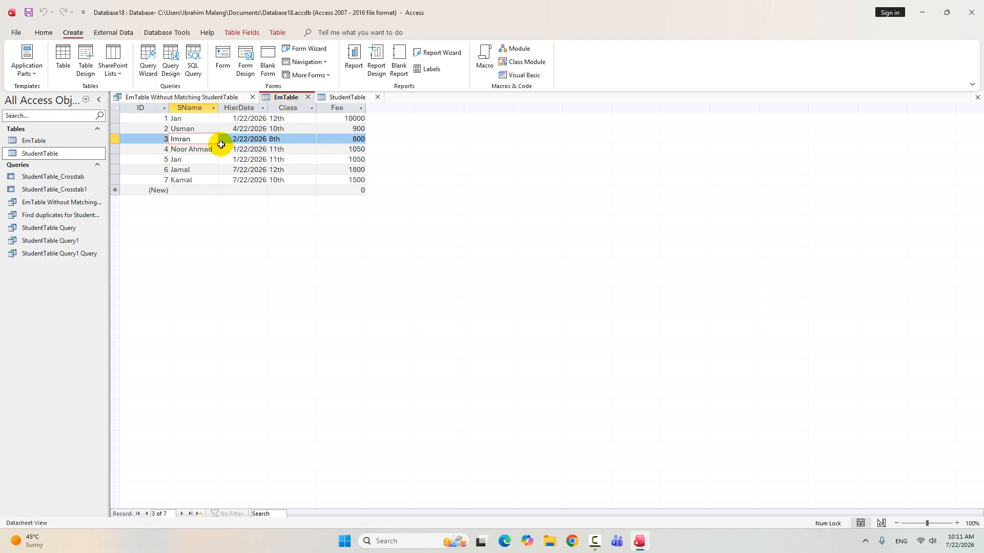
pyautogui.click(336, 97)
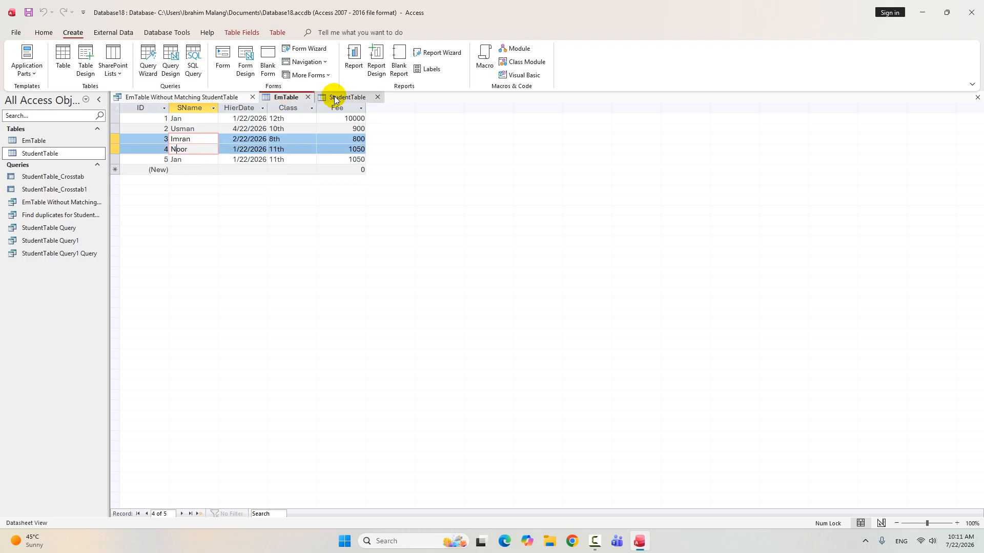
pyautogui.click(172, 159)
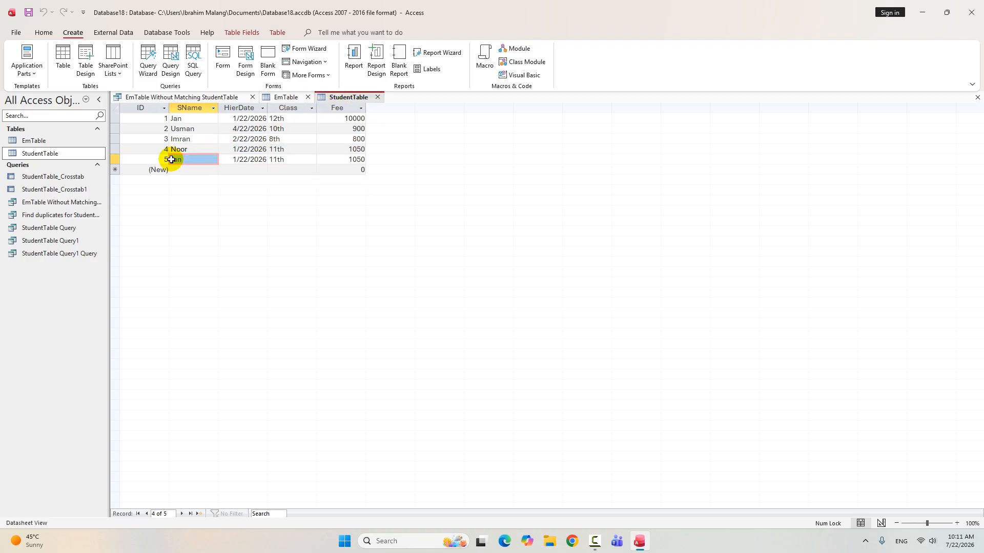
pyautogui.click(286, 97)
pyautogui.click(184, 160)
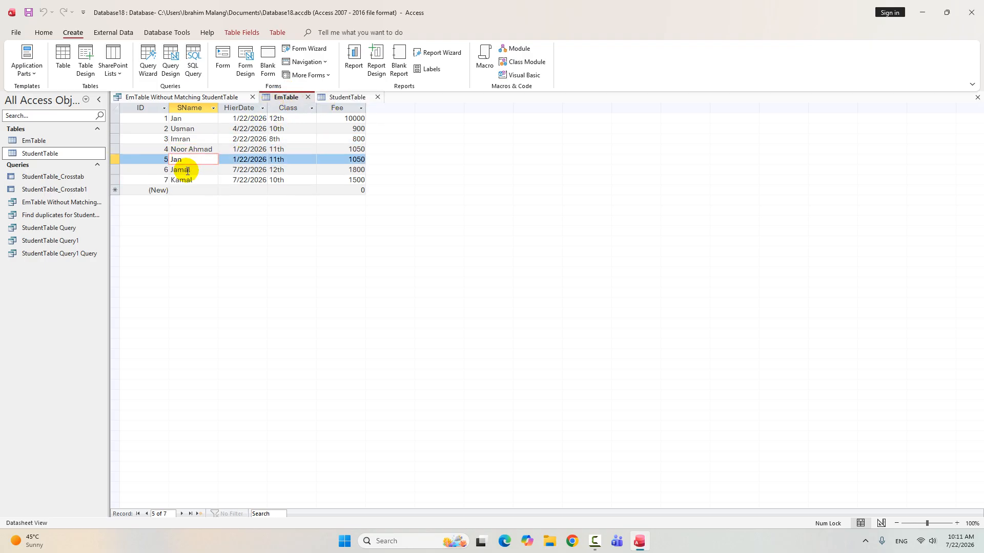
pyautogui.click(188, 171)
pyautogui.click(183, 181)
pyautogui.click(53, 141)
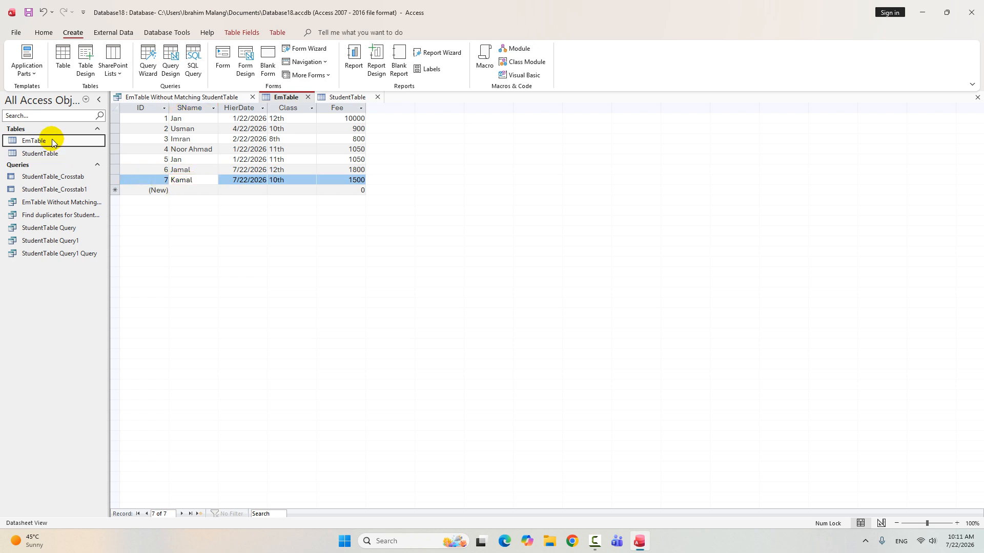
pyautogui.click(348, 97)
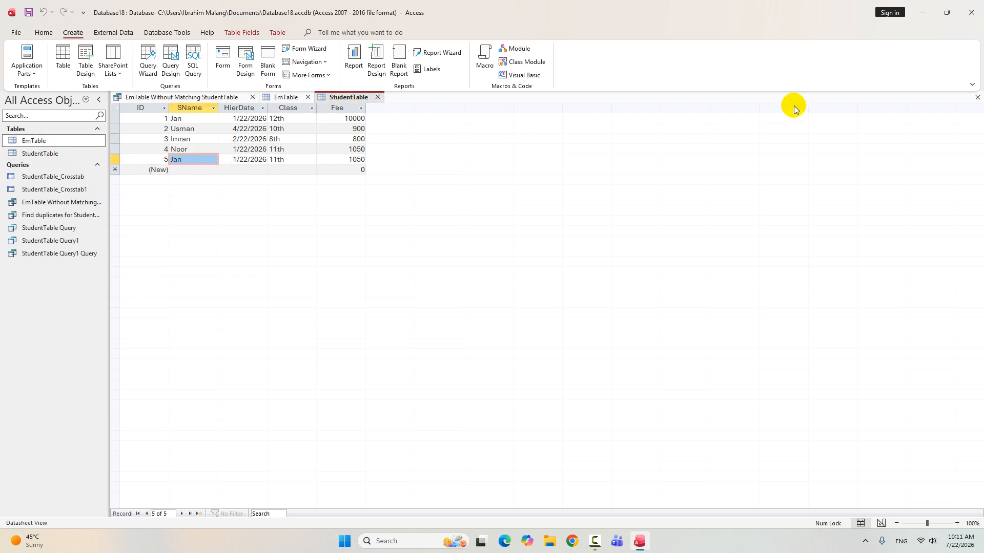
# Close StudentTable, EmTable and the unmatched query results
pyautogui.click(976, 99)
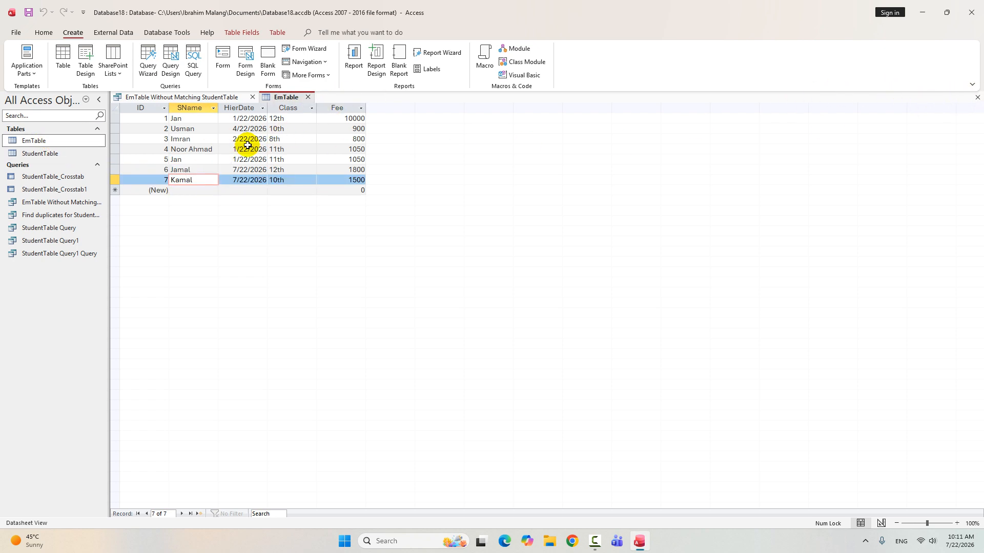
pyautogui.click(306, 97)
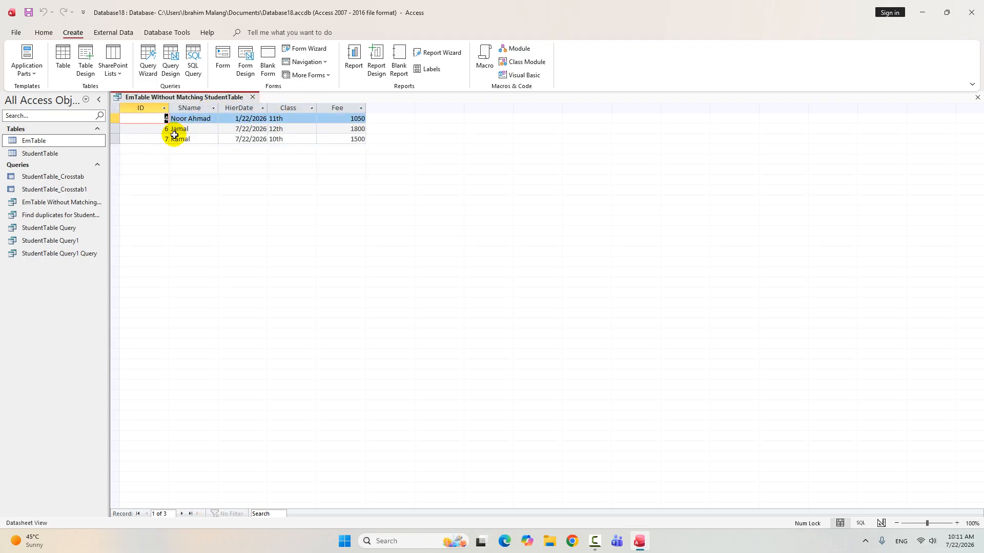
pyautogui.click(977, 97)
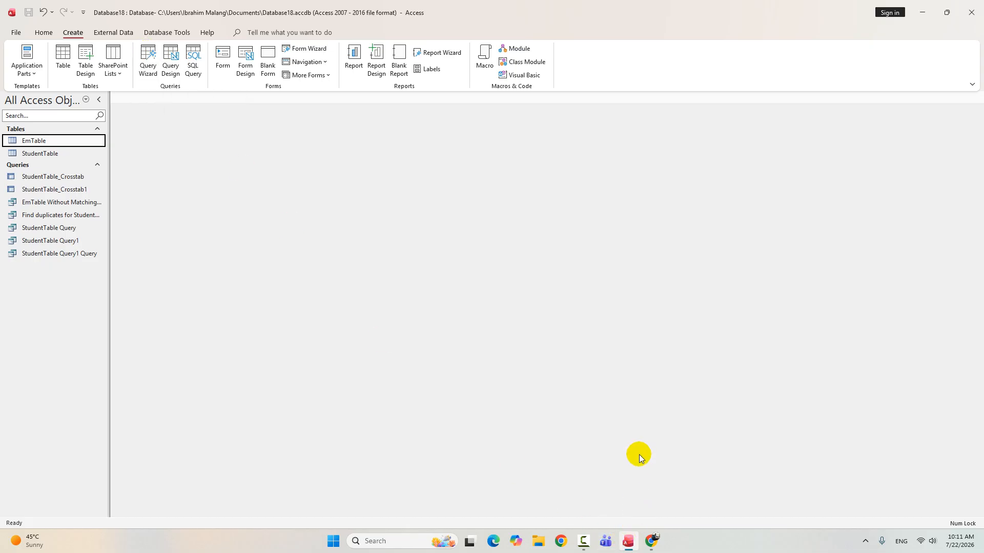
# Switch to Chrome and look through the videos and playlists on the Alizai Tech World YouTube channel page
pyautogui.click(652, 532)
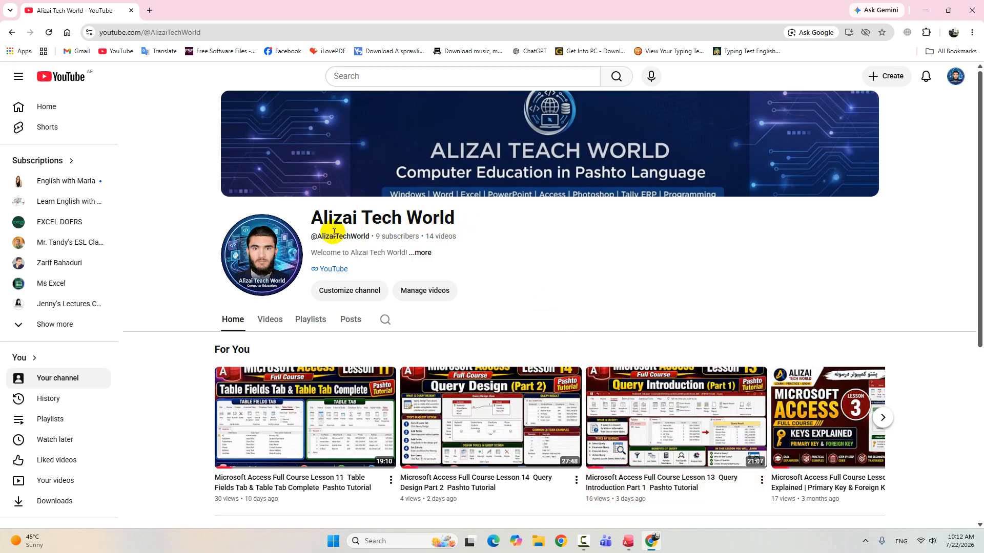
pyautogui.scroll(-5, 315, 293)
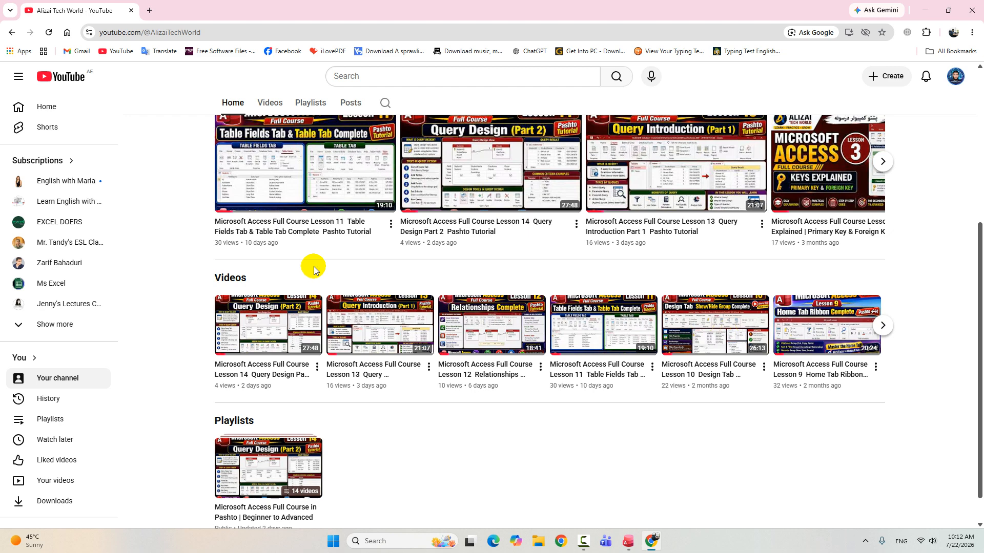
pyautogui.scroll(-1, 314, 270)
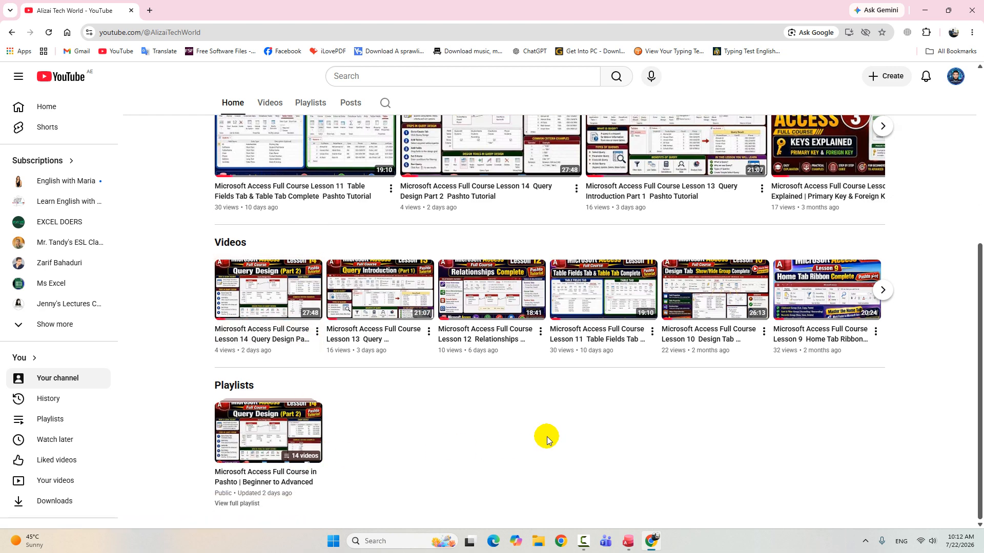
pyautogui.scroll(5, 348, 261)
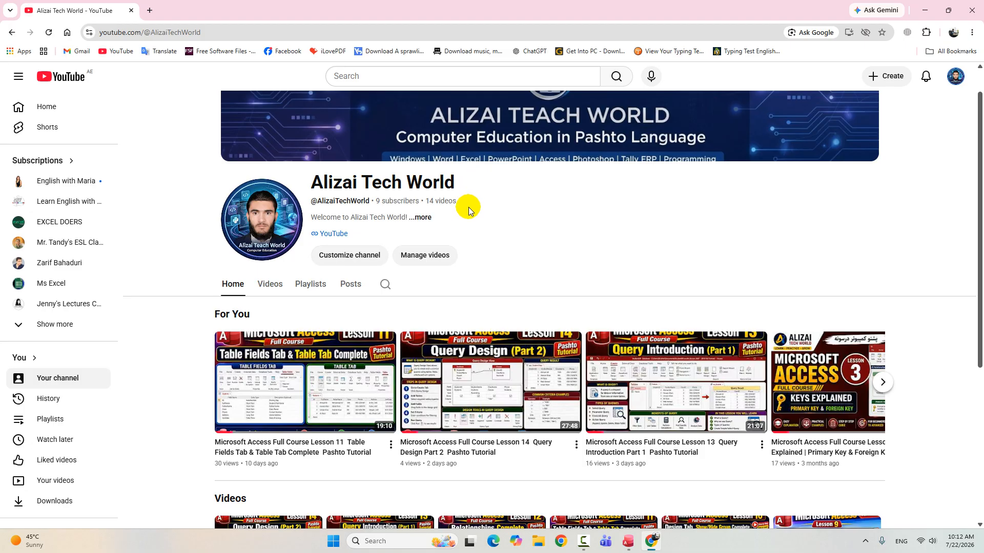
pyautogui.scroll(-5, 521, 283)
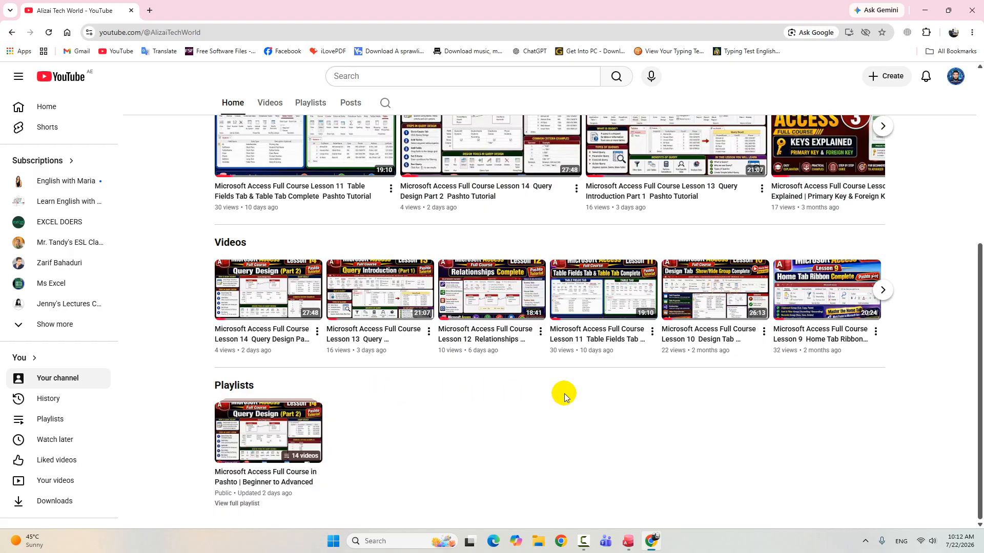
# Minimize the browser window and exit Access, agreeing to empty the Clipboard
pyautogui.click(925, 11)
pyautogui.click(972, 12)
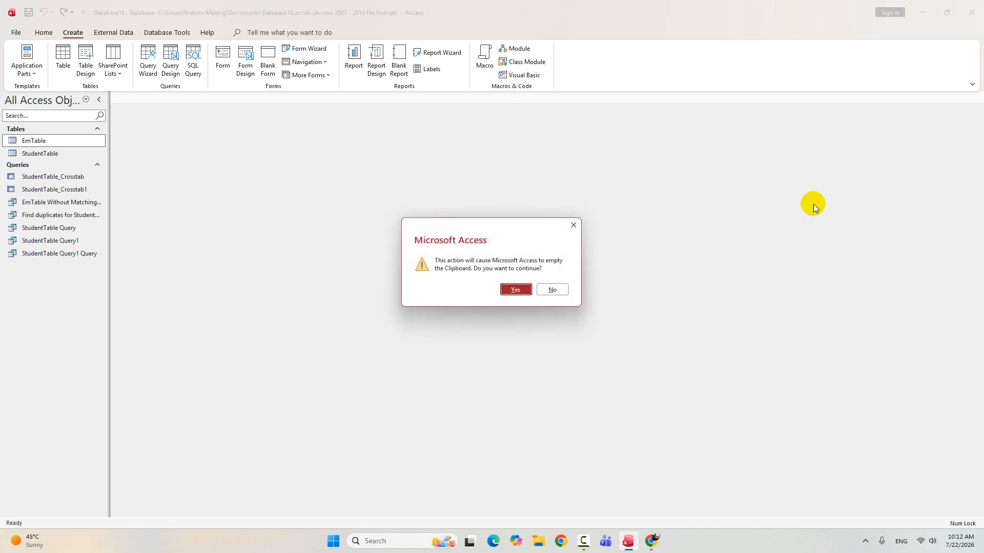
pyautogui.click(516, 291)
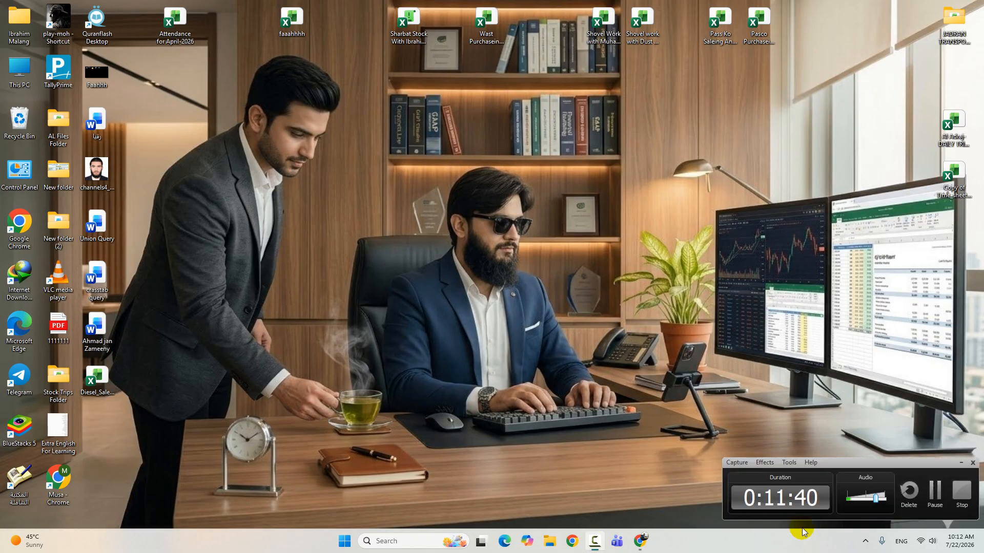